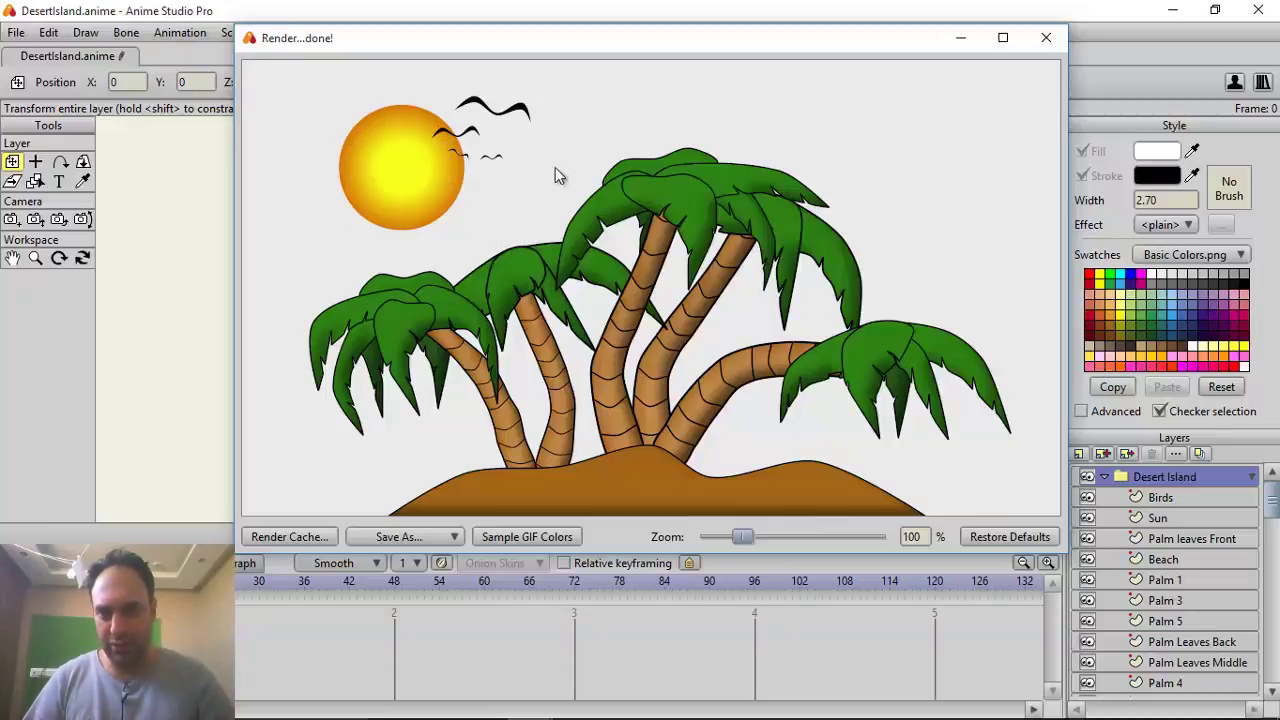
Close the render preview and look through the available style effects without changing the current one
{"action": "left_click", "coordinate": [1045, 39]}
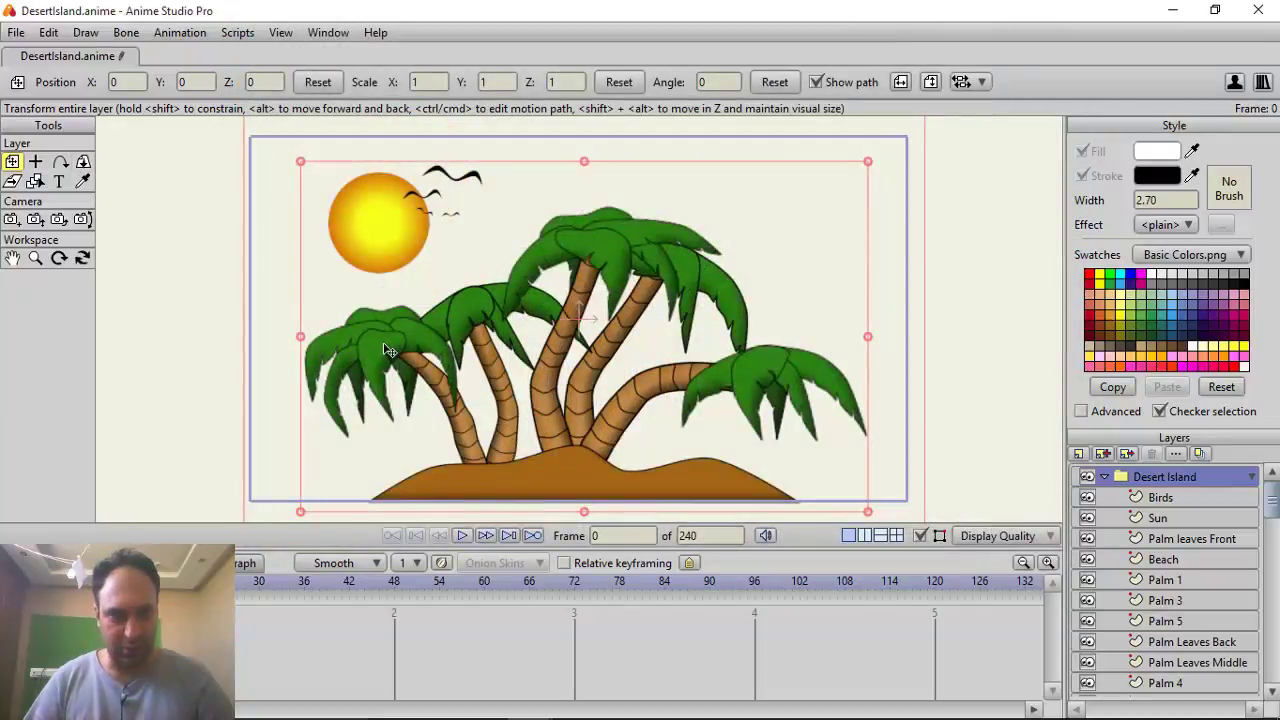
{"action": "left_click", "coordinate": [1163, 225]}
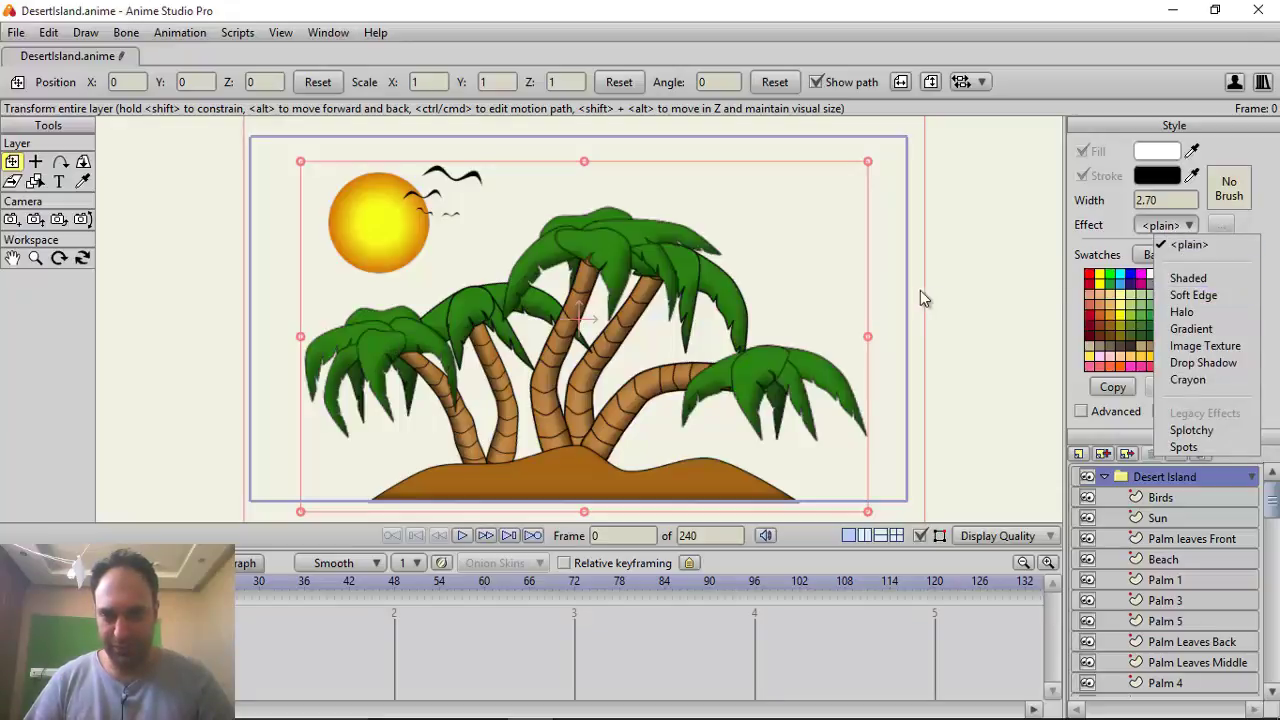
{"action": "left_click", "coordinate": [945, 278]}
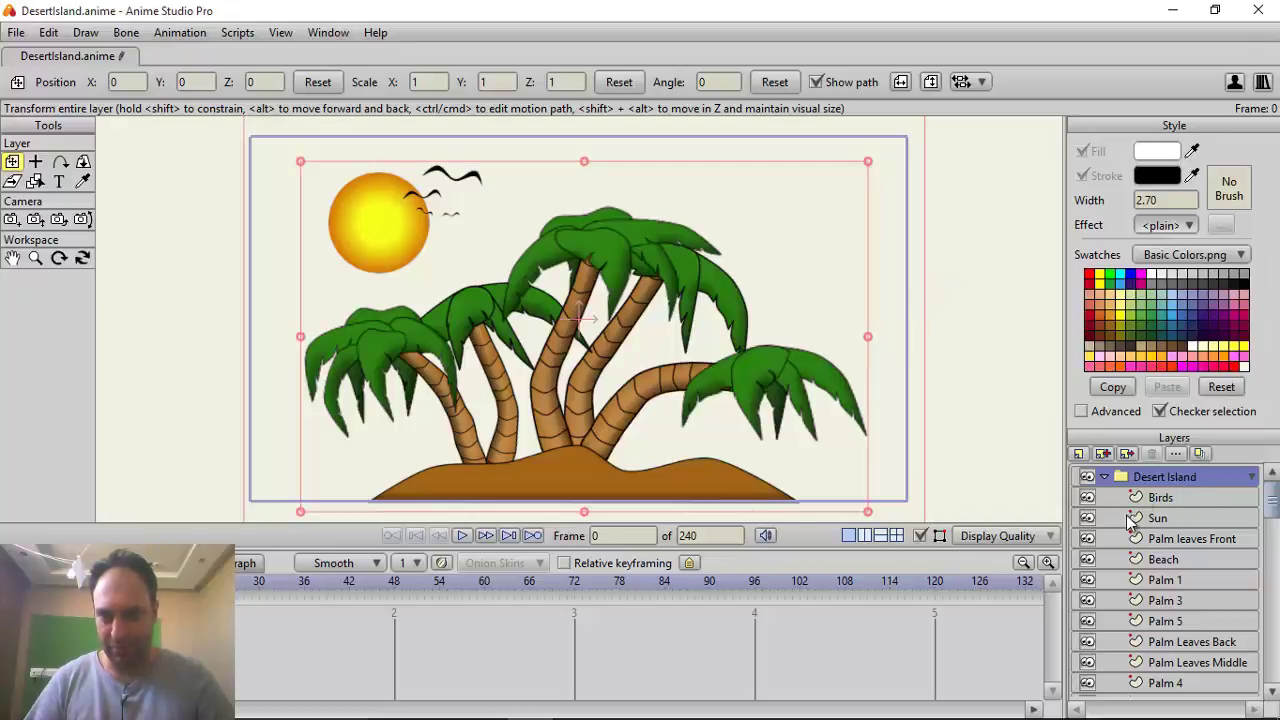
Examine the layer shading settings and shading color of the Palm leaves Front layer, discard the dialog, and preview the rendered scene
{"action": "left_click", "coordinate": [35, 182]}
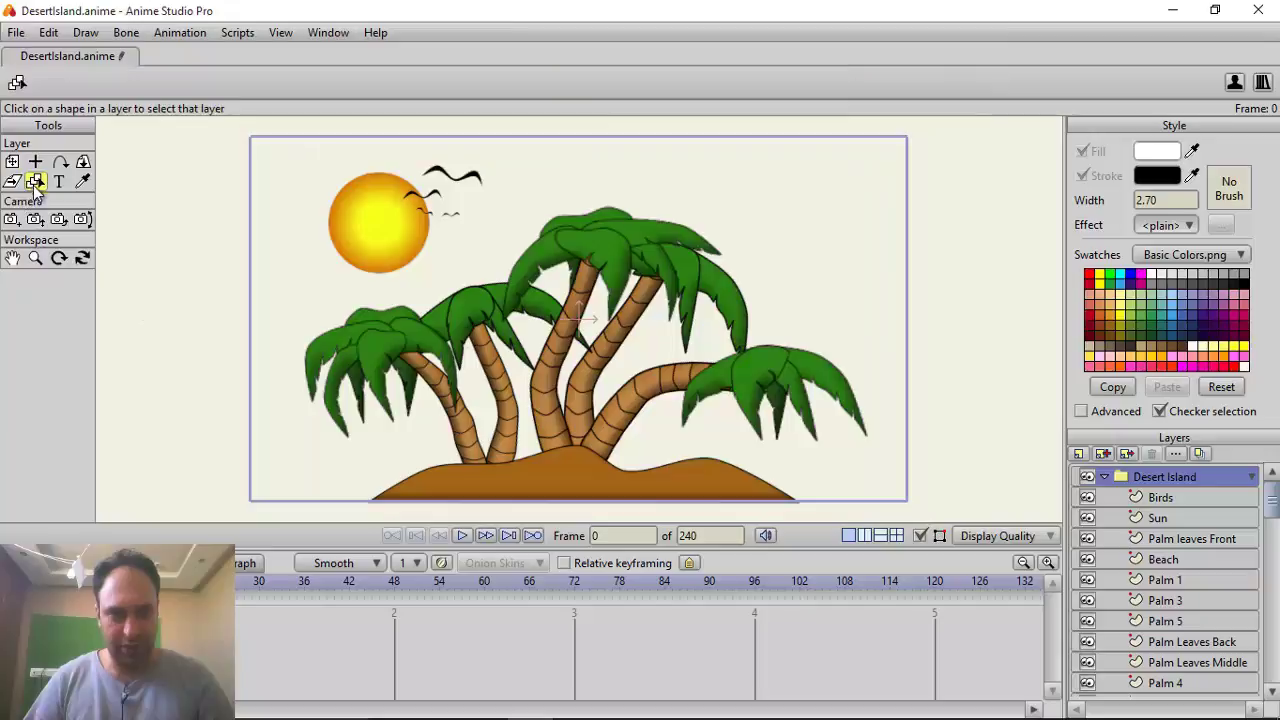
{"action": "left_click", "coordinate": [595, 250]}
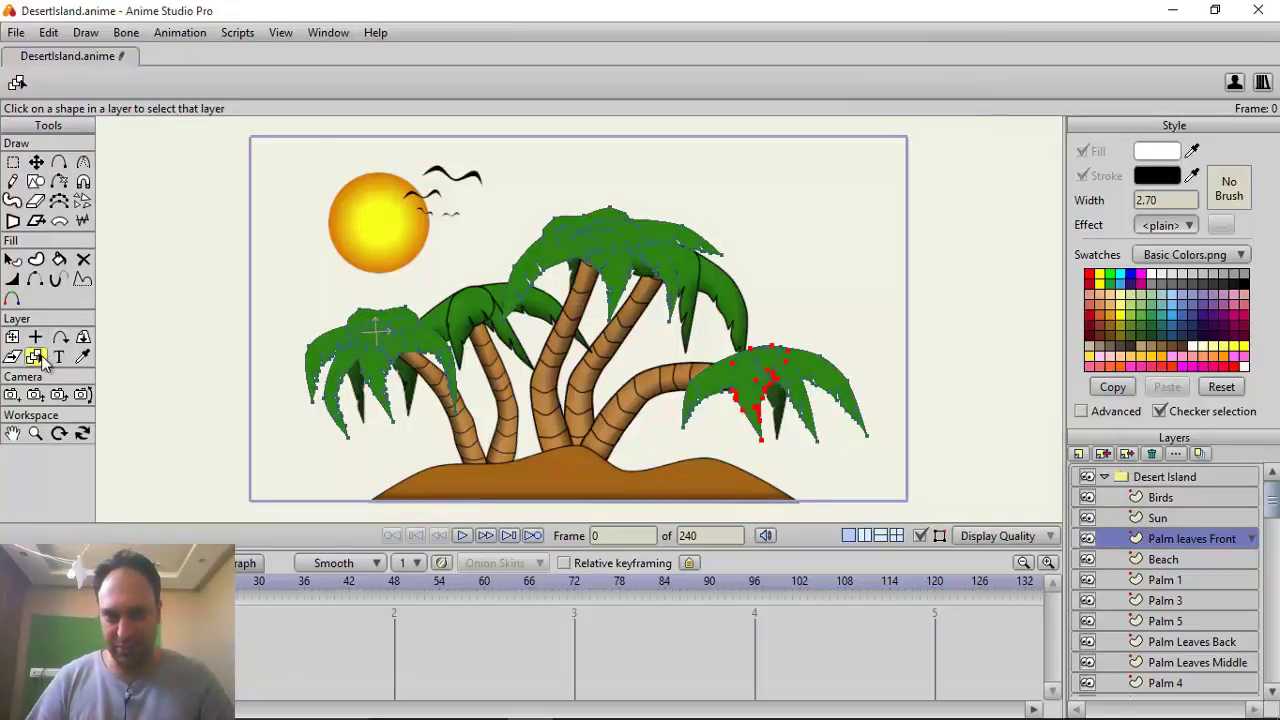
{"action": "double_click", "coordinate": [1148, 540]}
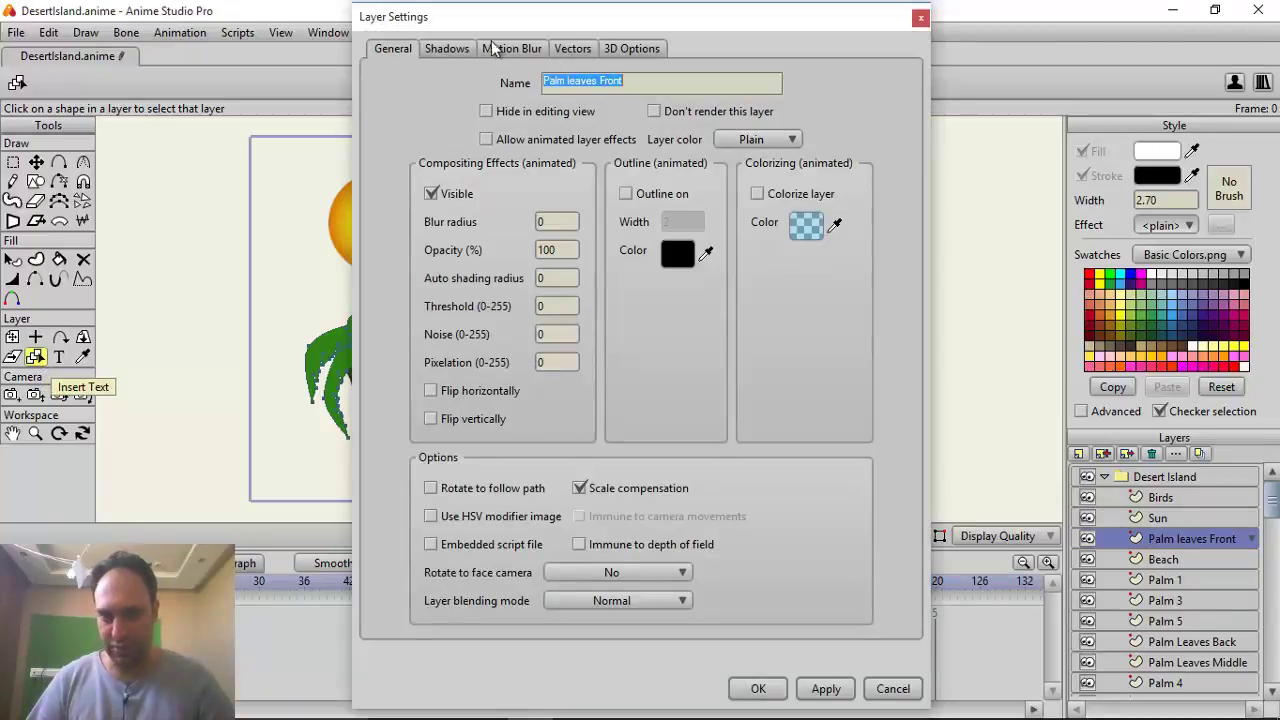
{"action": "left_click", "coordinate": [457, 51]}
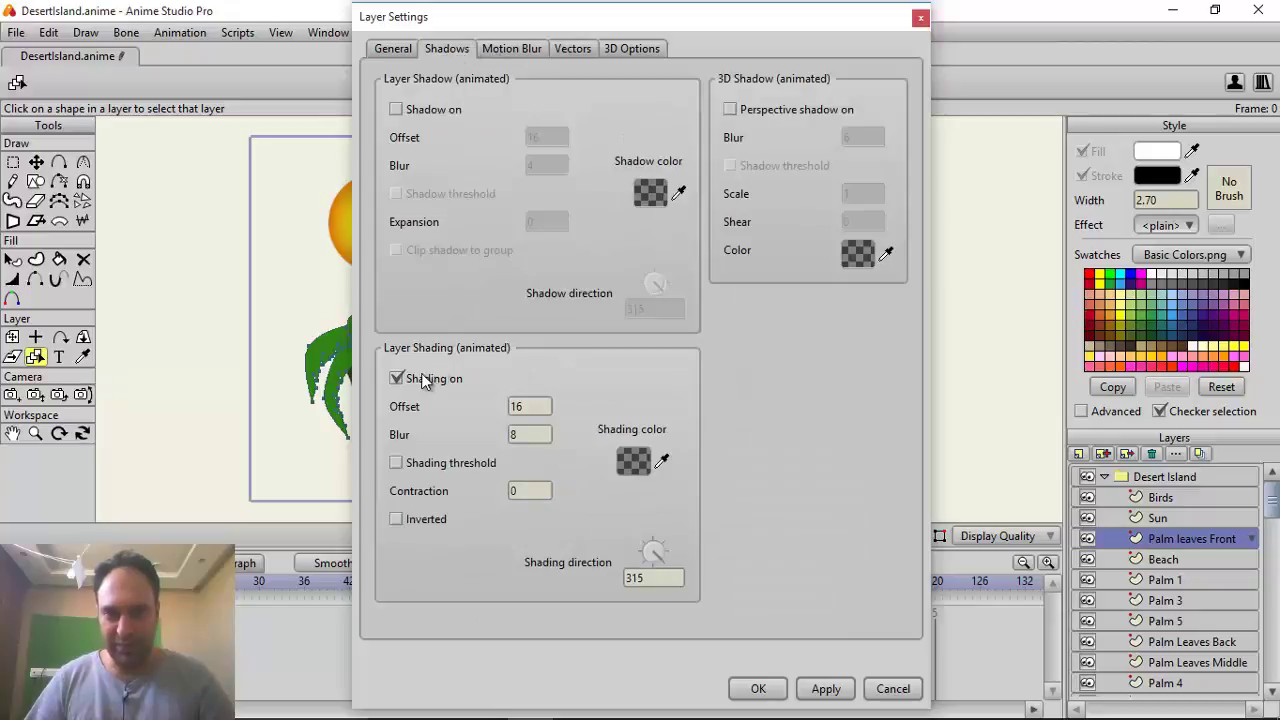
{"action": "left_click_drag", "start_coordinate": [603, 20], "coordinate": [948, 18]}
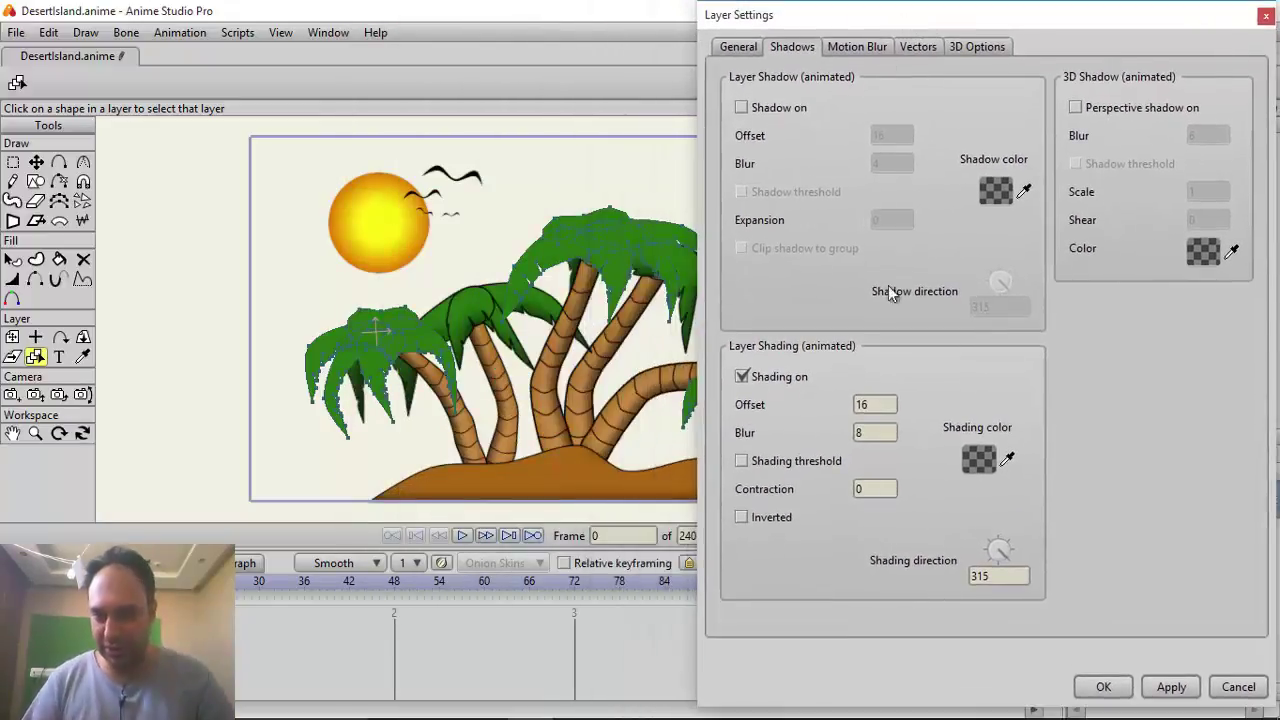
{"action": "left_click", "coordinate": [885, 429]}
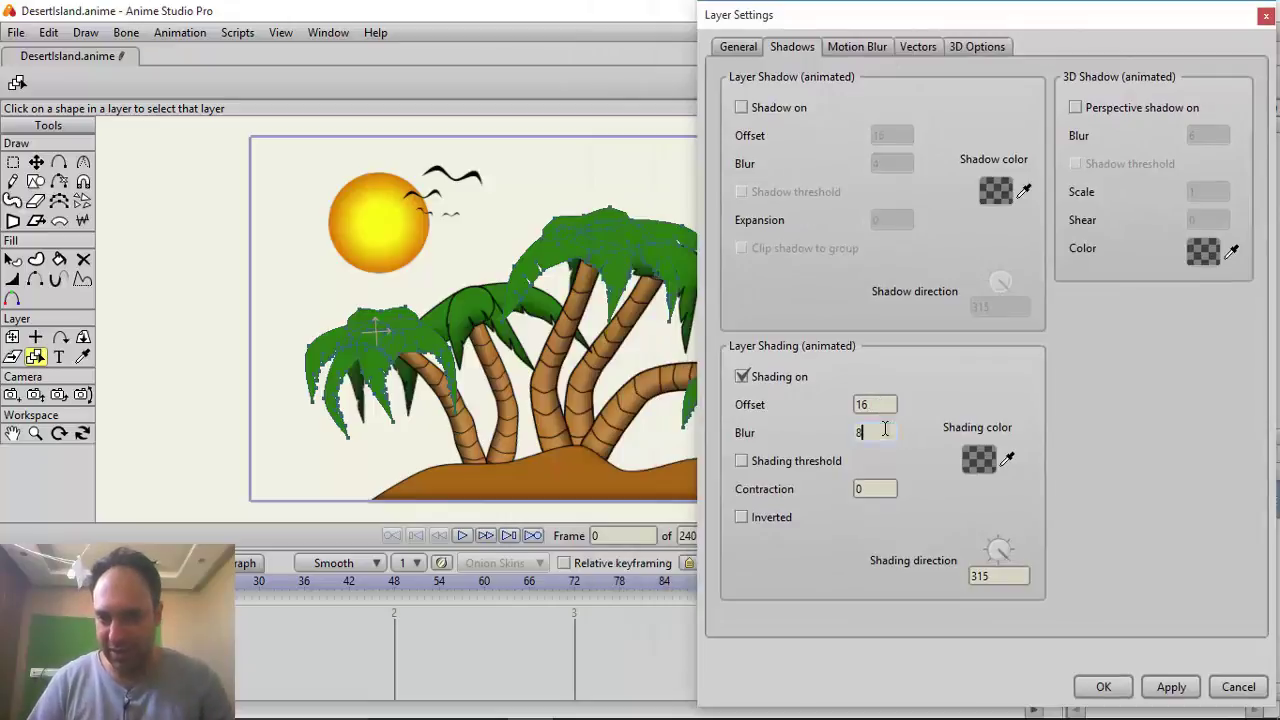
{"action": "left_click", "coordinate": [965, 456]}
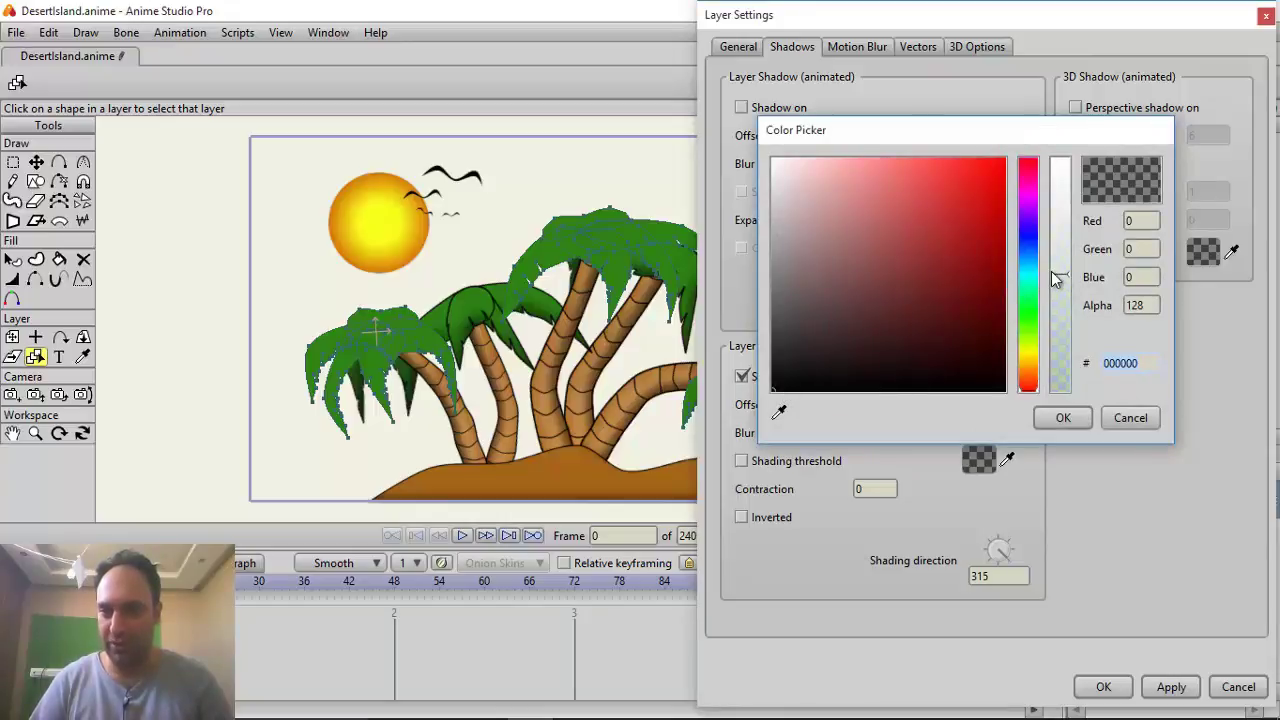
{"action": "left_click", "coordinate": [1119, 418]}
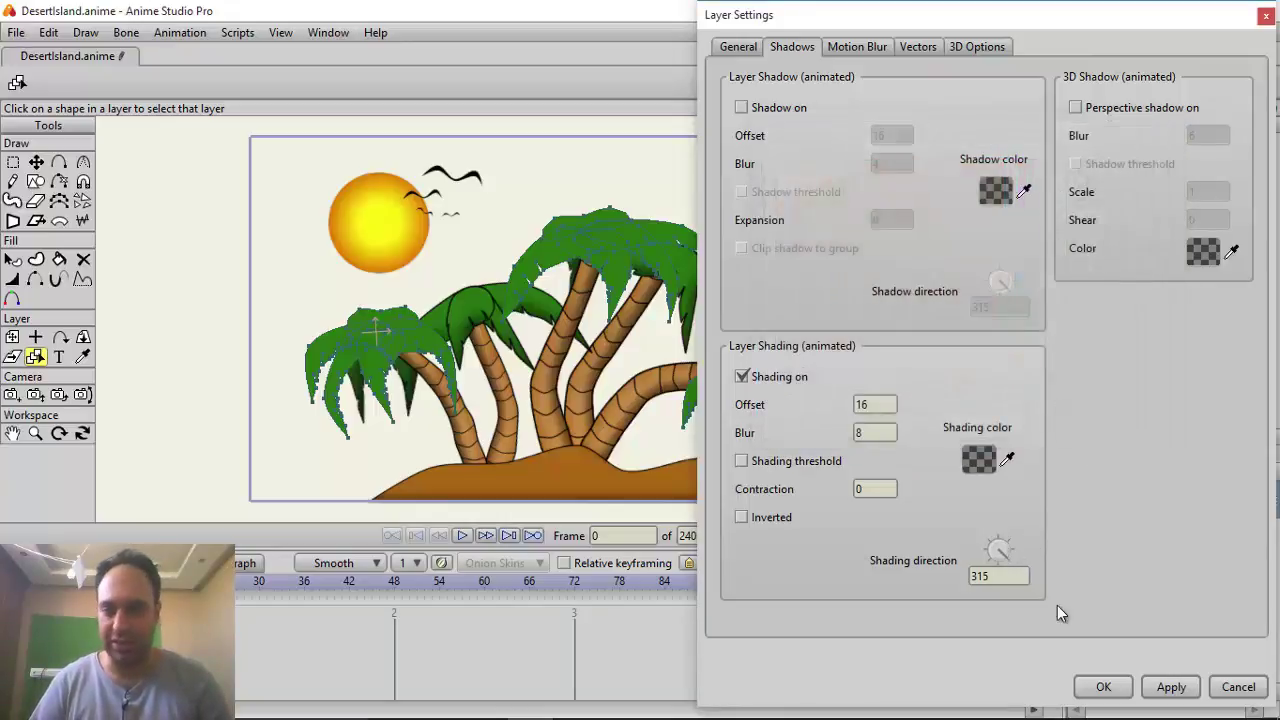
{"action": "left_click", "coordinate": [1240, 688]}
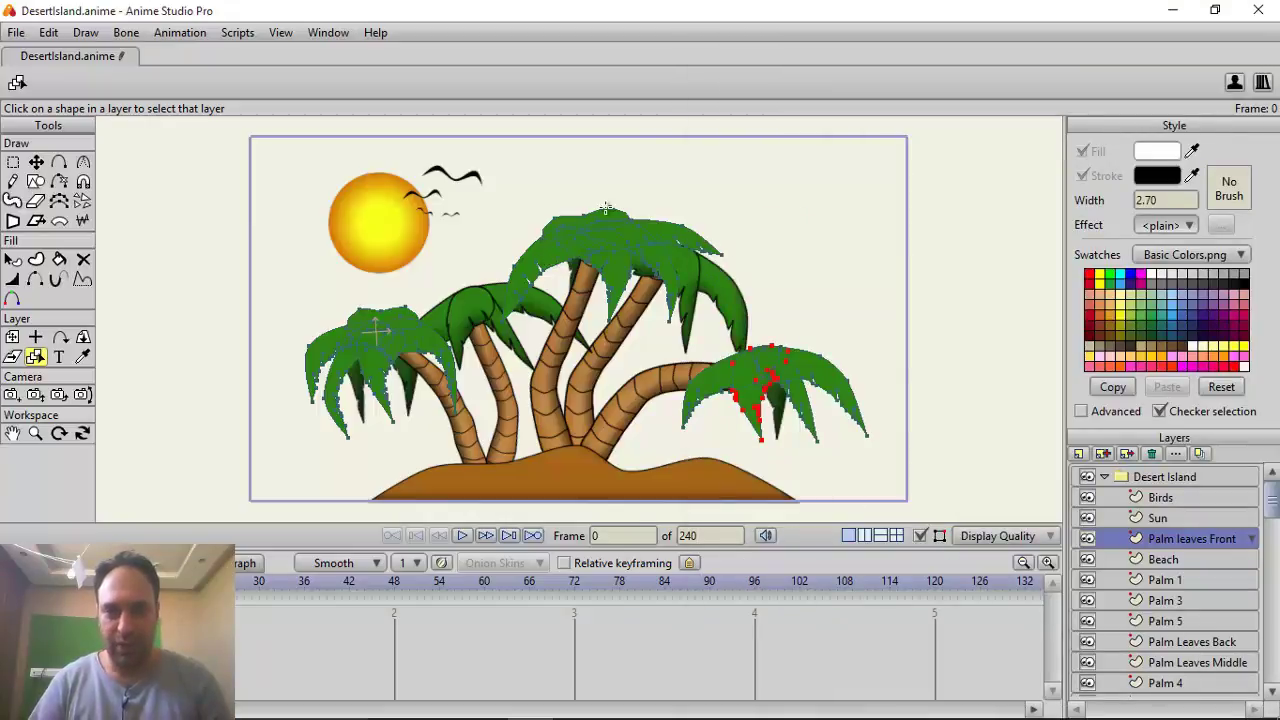
{"action": "key", "text": "ctrl+r"}
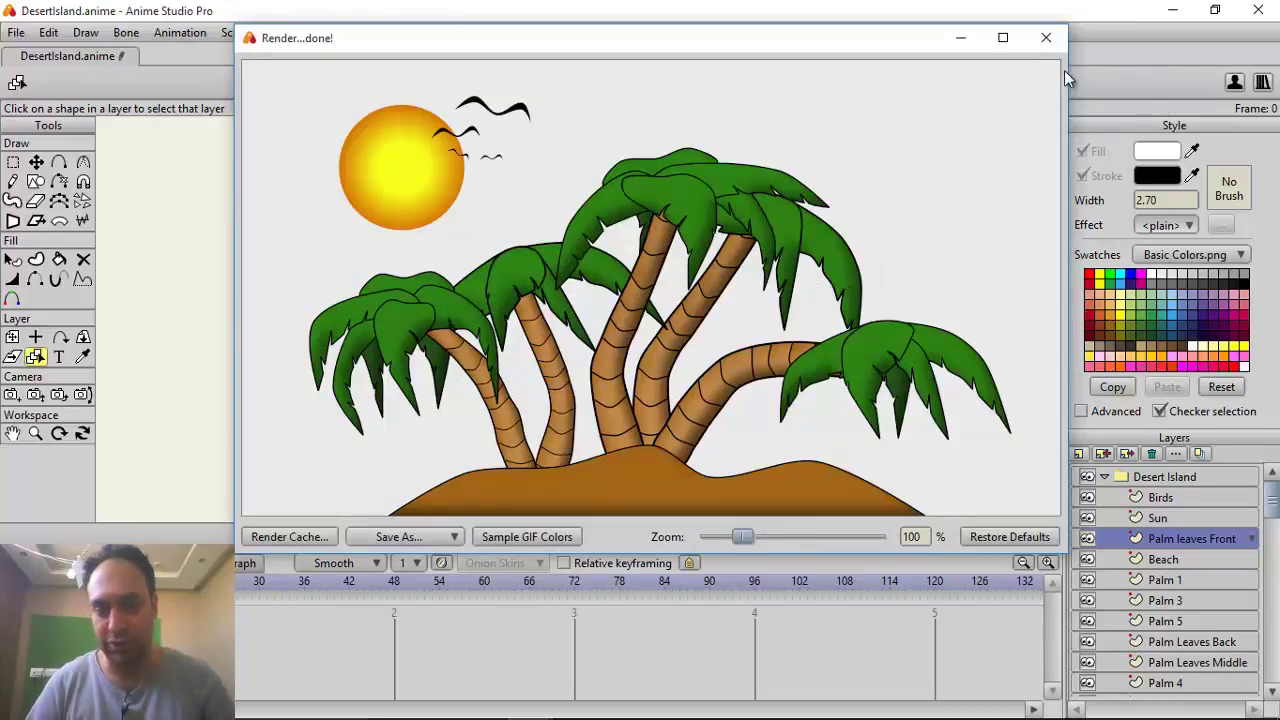
{"action": "left_click", "coordinate": [1046, 38]}
Select the Sun layer from the canvas and toggle its visibility off and back on
{"action": "left_click", "coordinate": [338, 228]}
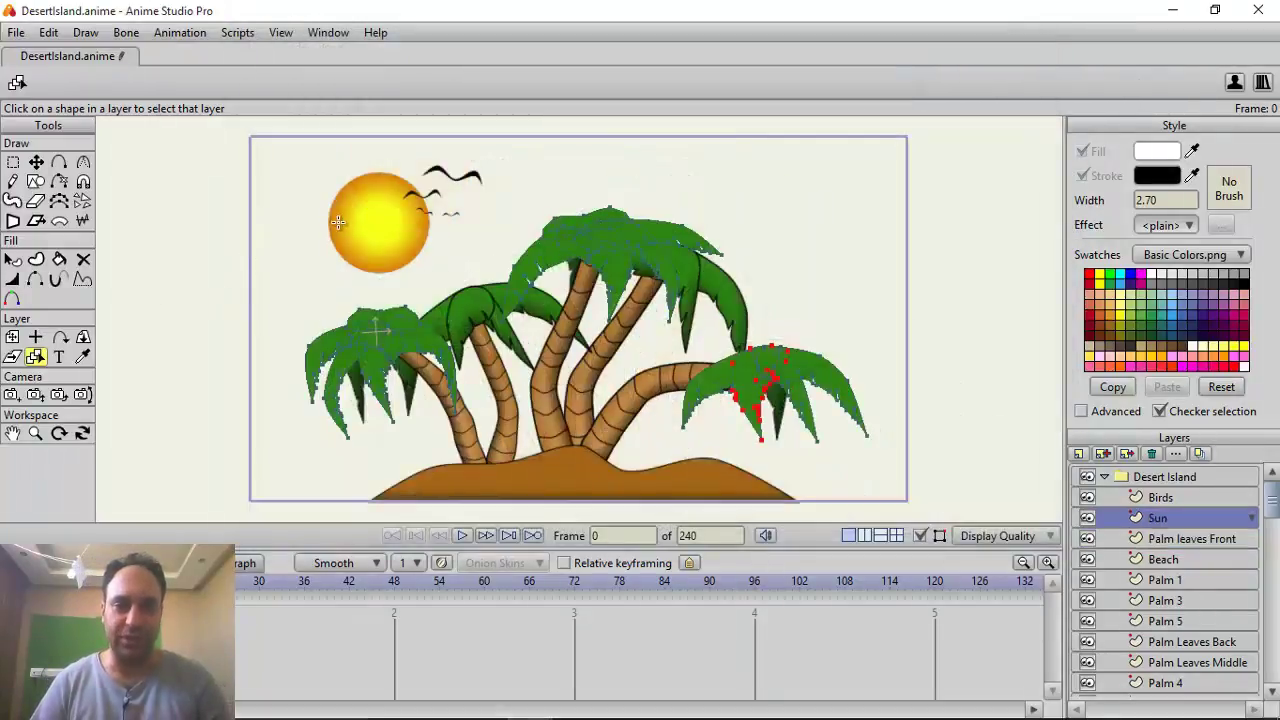
{"action": "left_click", "coordinate": [1088, 517]}
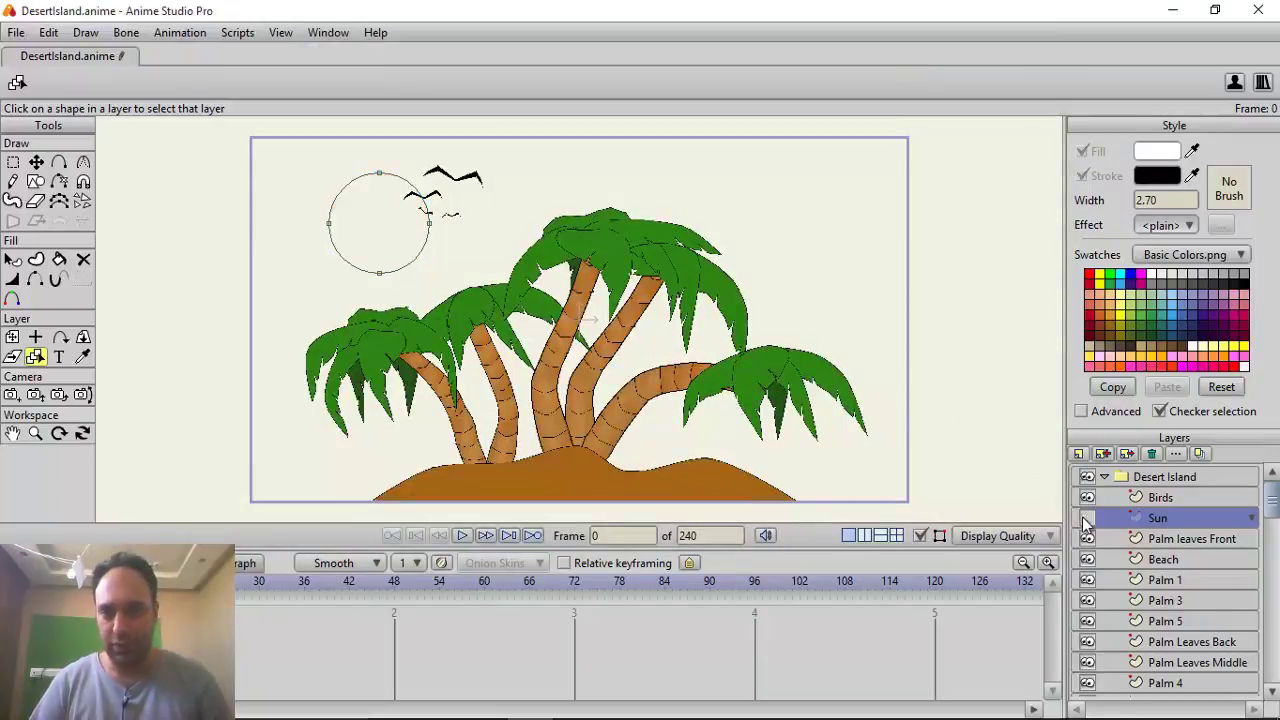
{"action": "left_click", "coordinate": [1088, 517]}
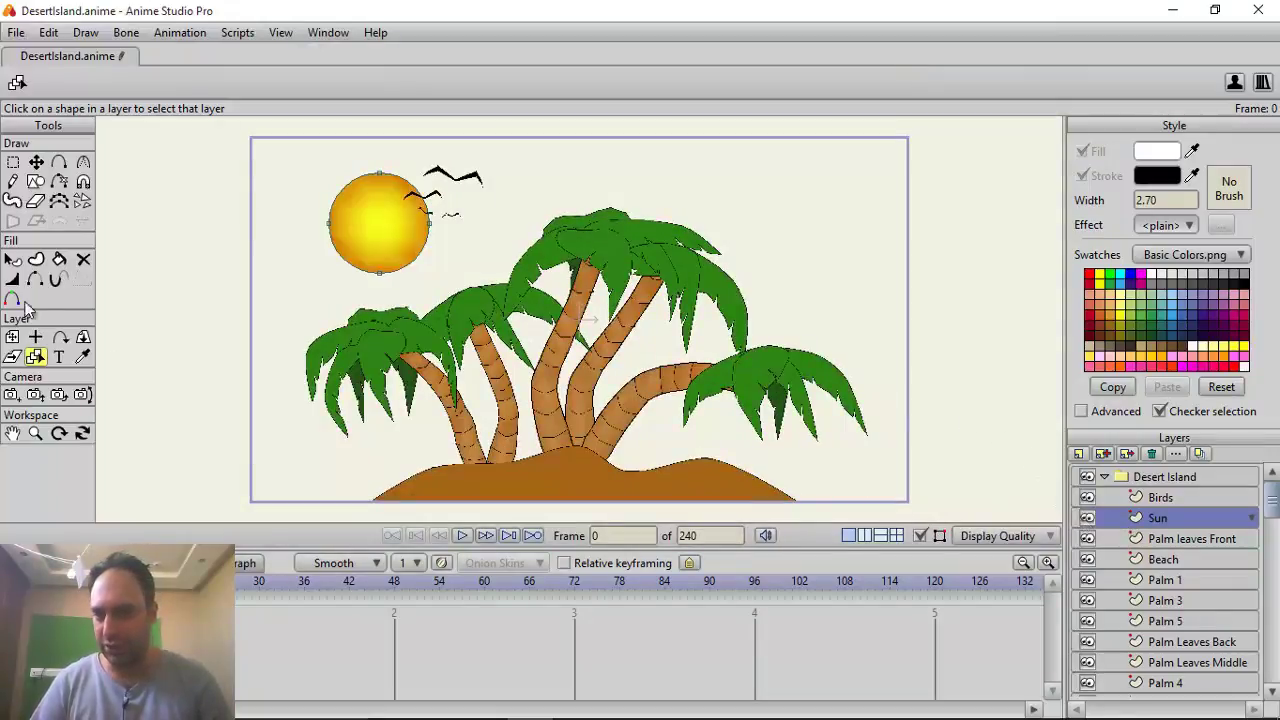
Review the sun shape's gradient effect settings and swing its gradient handle around to the sun's upper-left edge
{"action": "left_click", "coordinate": [12, 259]}
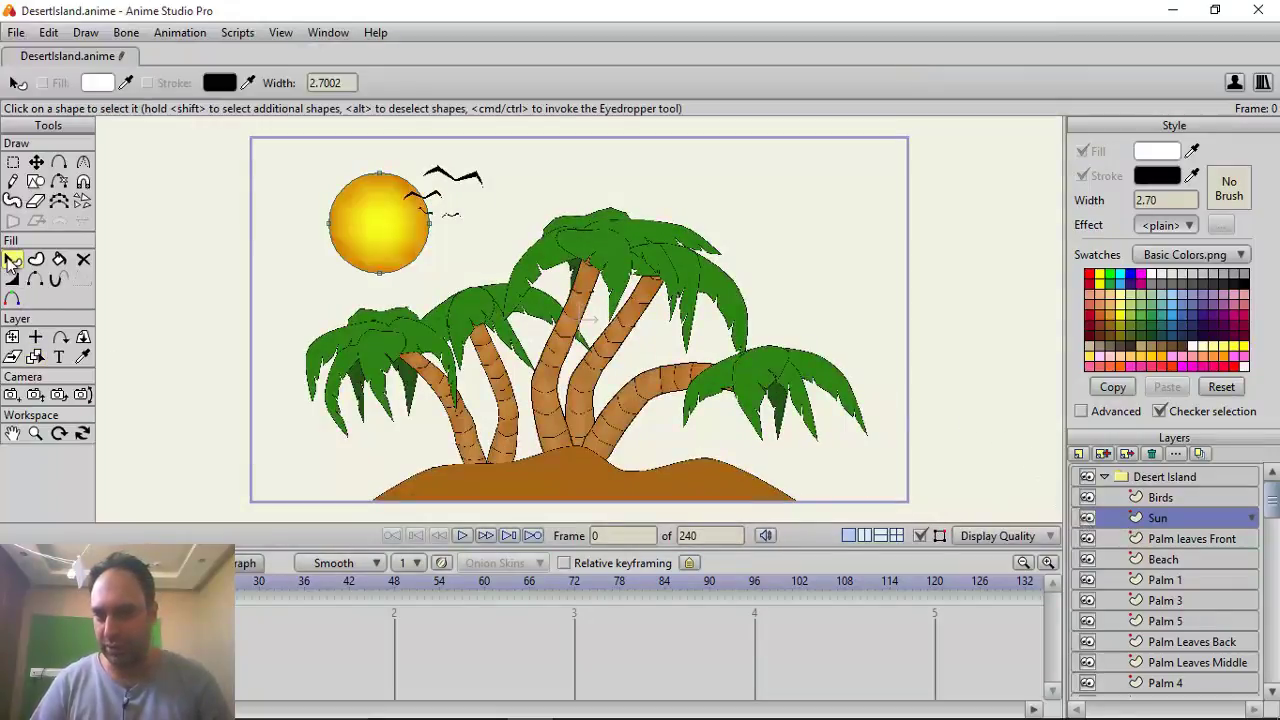
{"action": "left_click", "coordinate": [335, 220]}
{"action": "left_click", "coordinate": [1187, 226]}
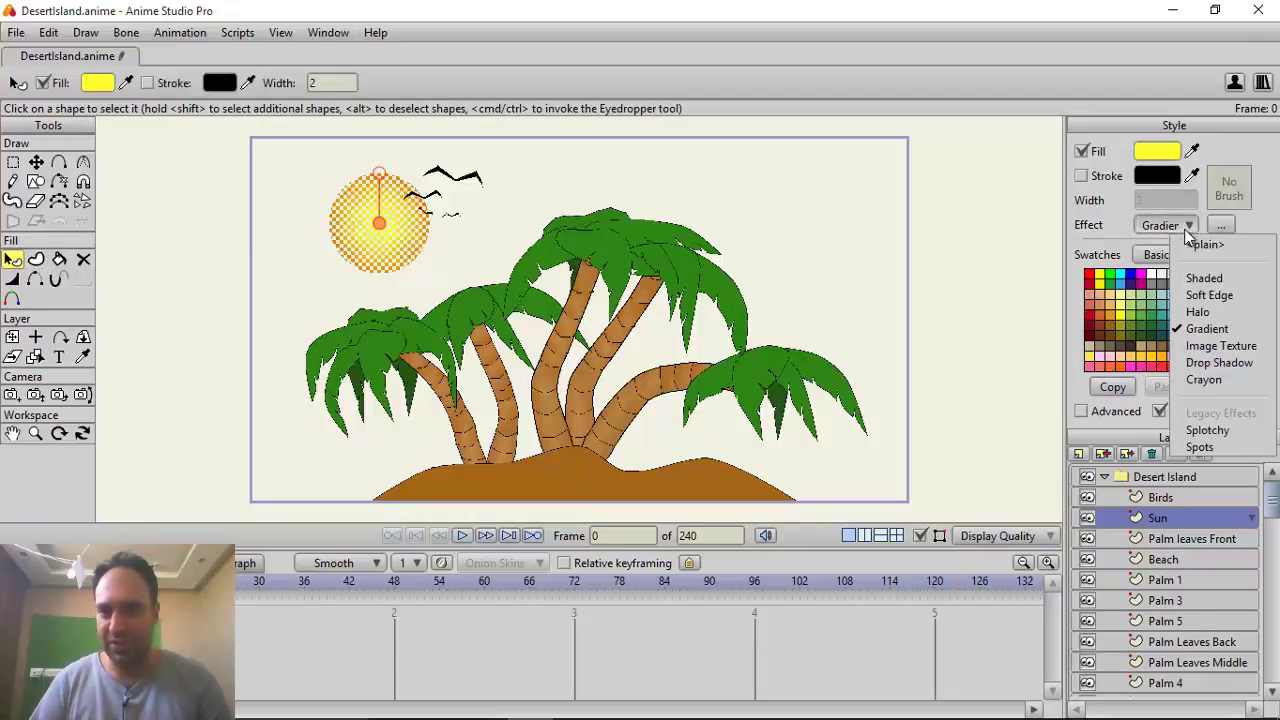
{"action": "left_click", "coordinate": [1245, 220]}
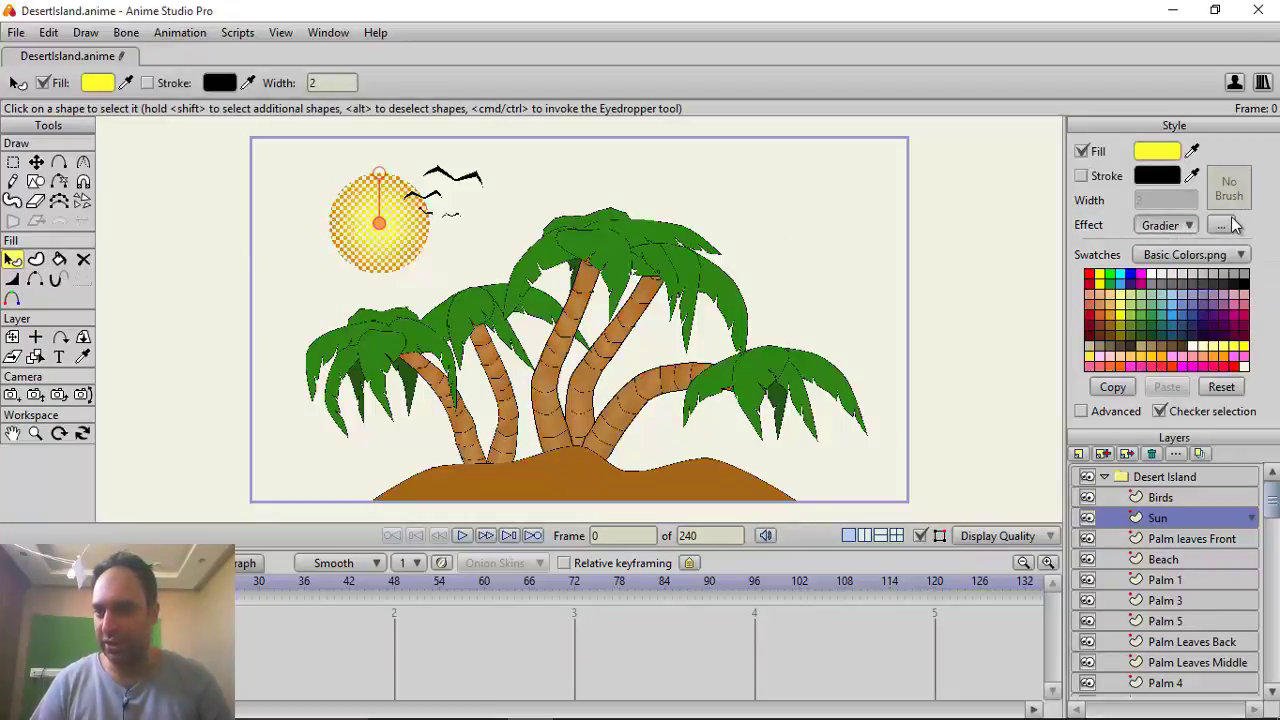
{"action": "left_click", "coordinate": [1221, 225]}
{"action": "left_click_drag", "start_coordinate": [694, 267], "coordinate": [765, 153]}
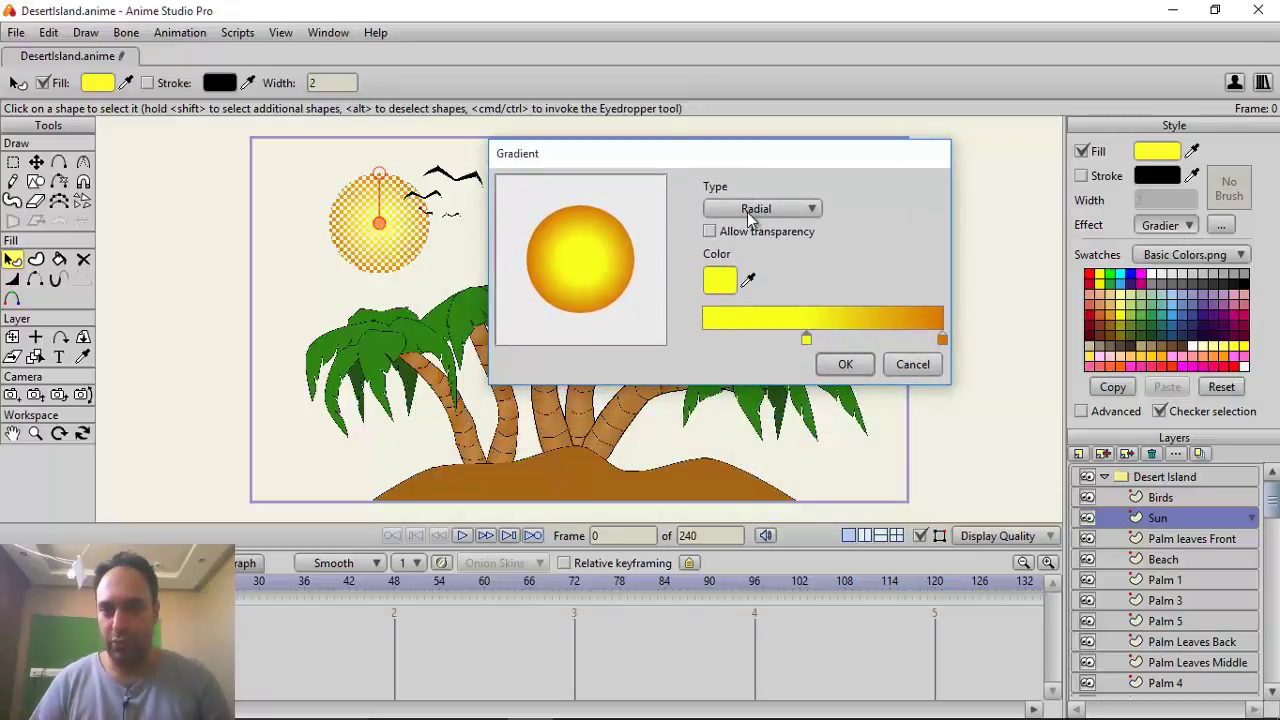
{"action": "left_click", "coordinate": [911, 364]}
{"action": "left_click_drag", "start_coordinate": [364, 210], "coordinate": [338, 201]}
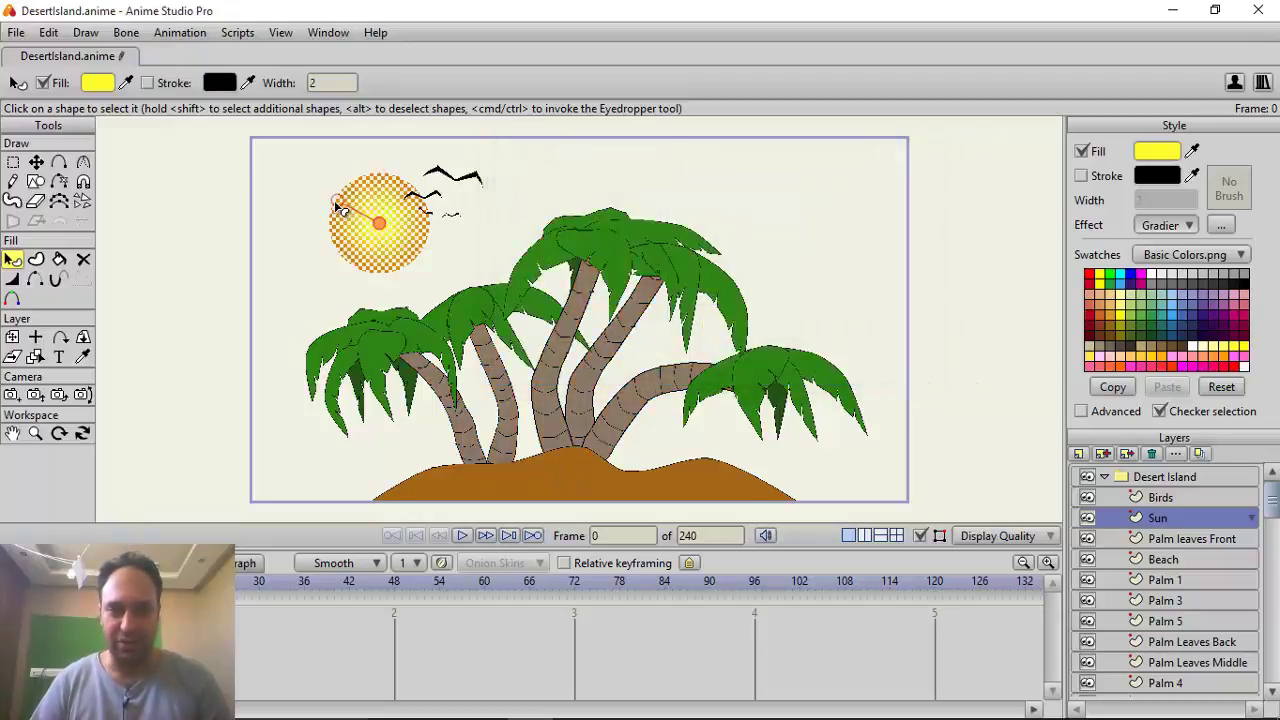
{"action": "left_click", "coordinate": [36, 162]}
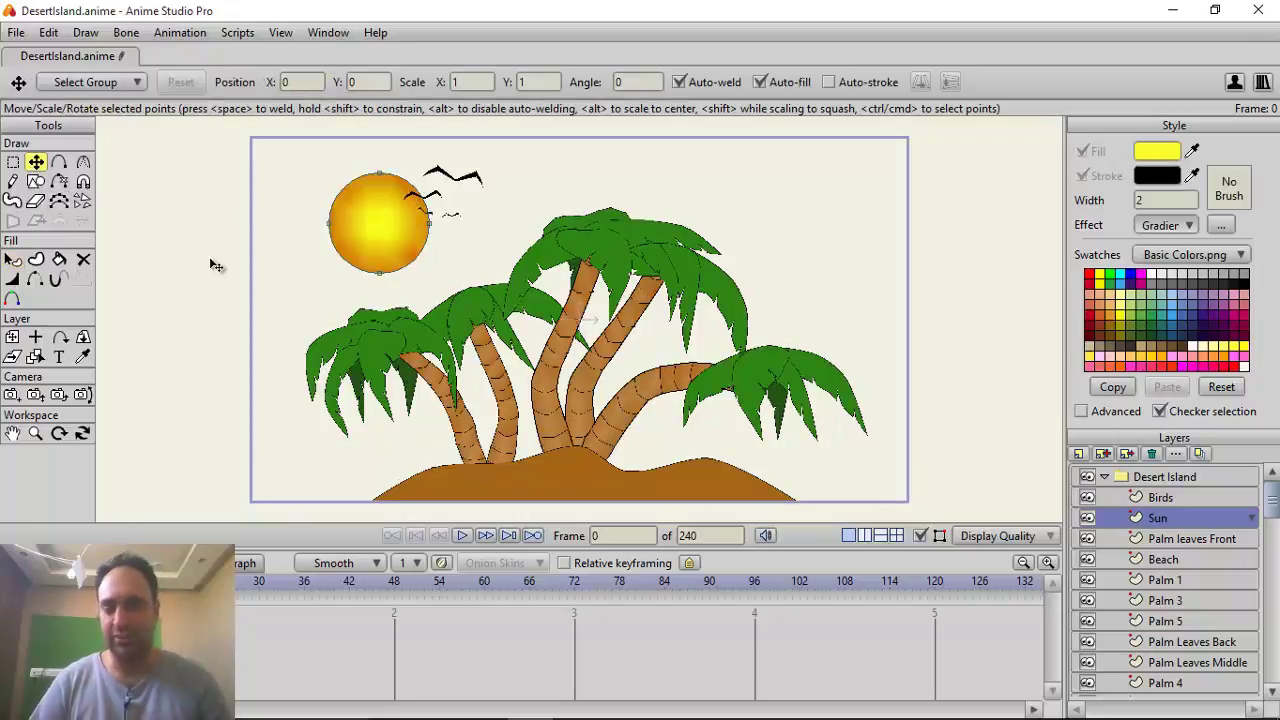
Add a vector layer named Wave and place it inside the Desert Island group above Birds
{"action": "left_click_drag", "start_coordinate": [300, 351], "coordinate": [318, 246]}
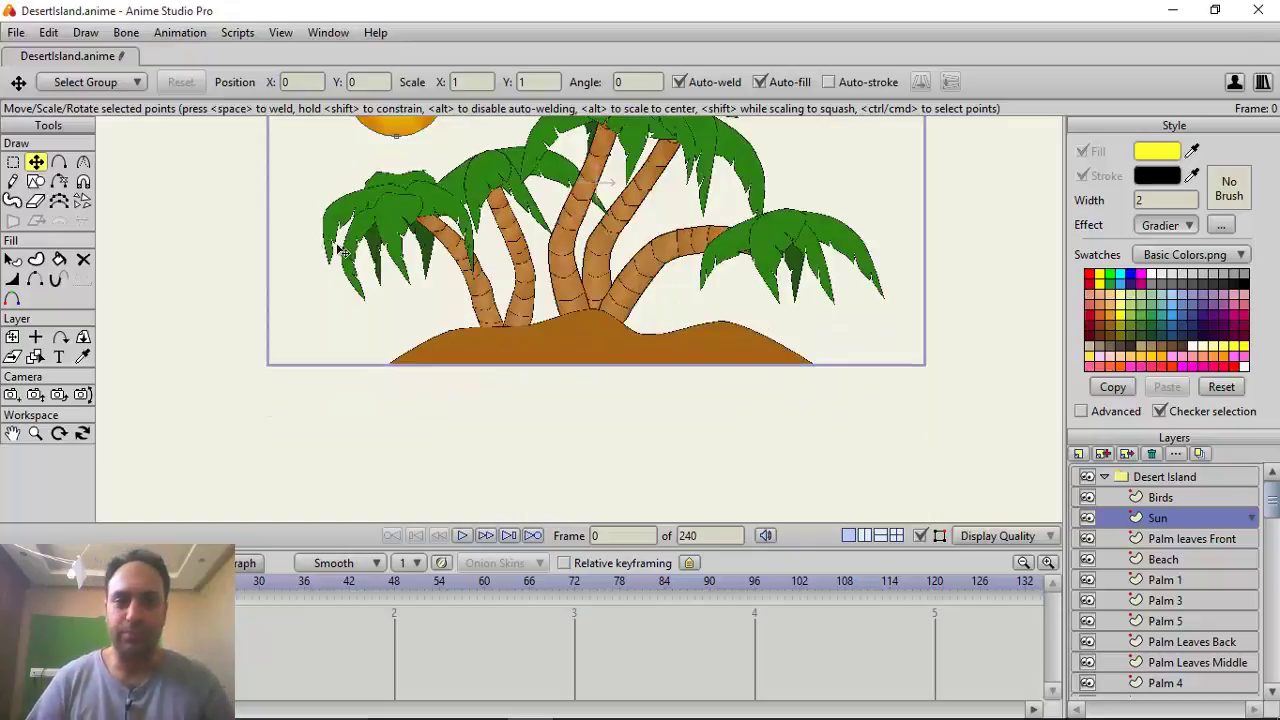
{"action": "left_click", "coordinate": [1136, 498]}
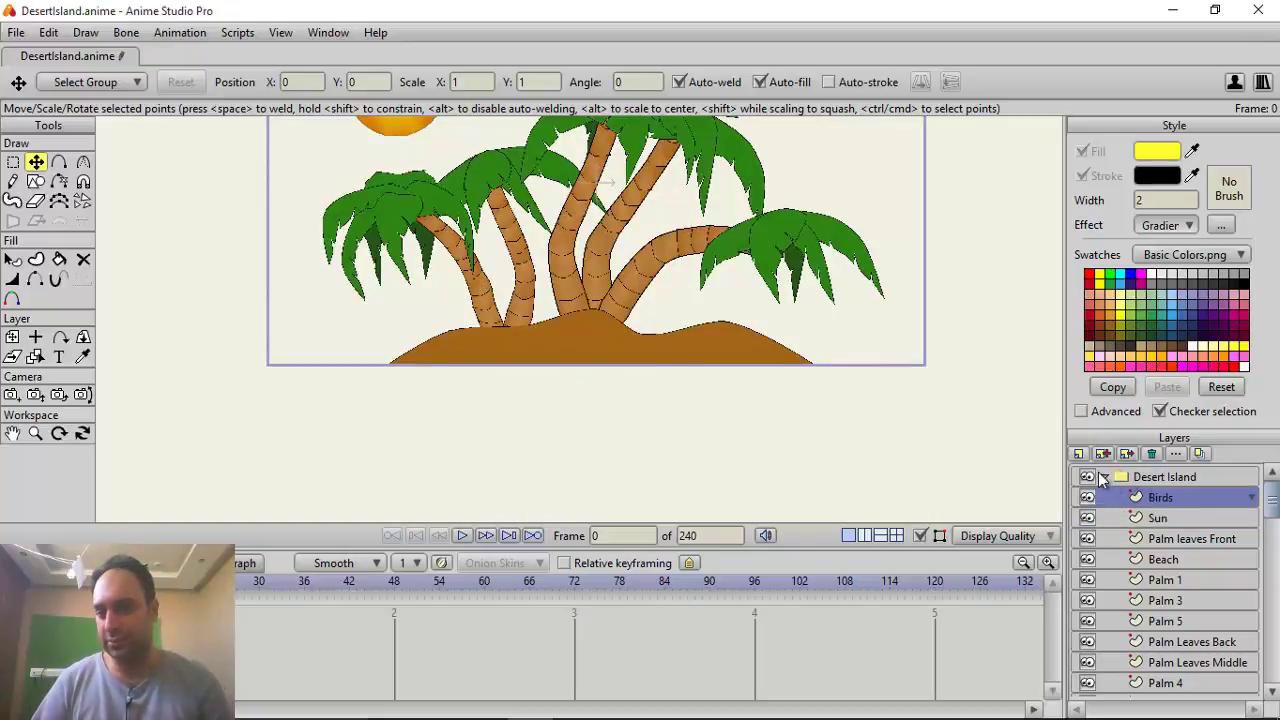
{"action": "left_click", "coordinate": [1104, 477]}
{"action": "left_click", "coordinate": [1105, 472]}
{"action": "left_click", "coordinate": [1100, 455]}
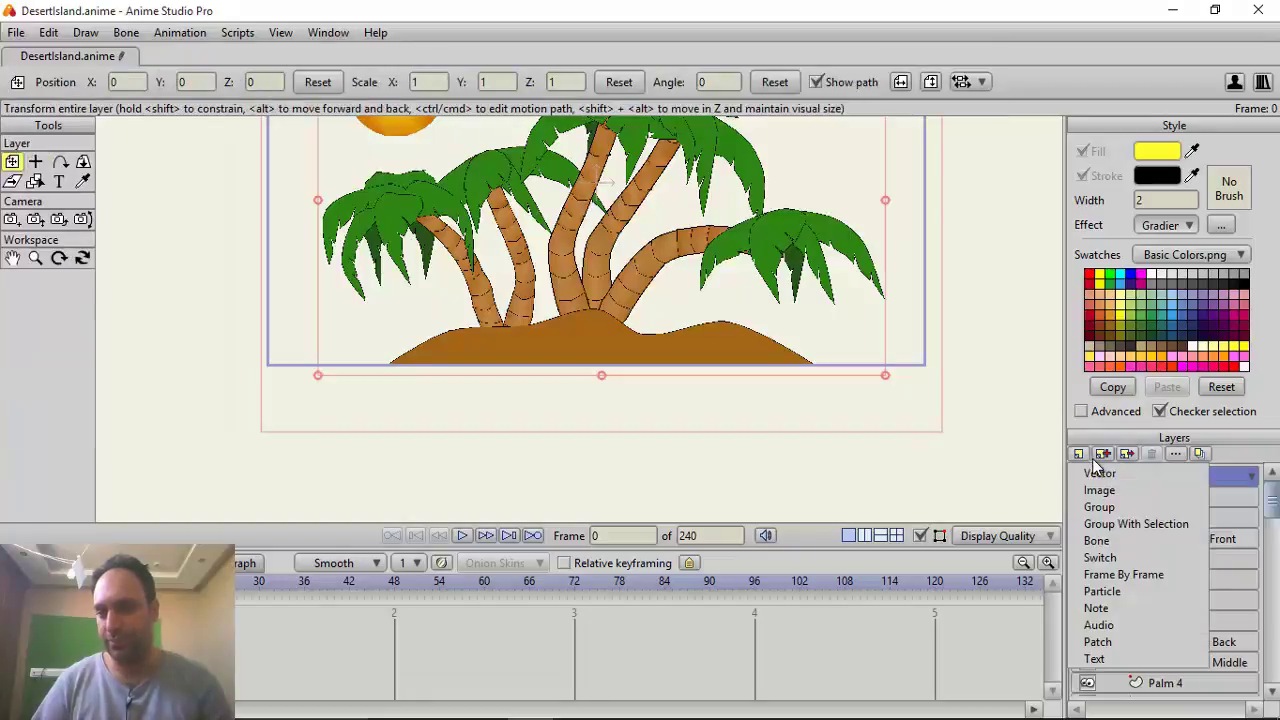
{"action": "left_click", "coordinate": [1099, 473]}
{"action": "type", "text": "W"}
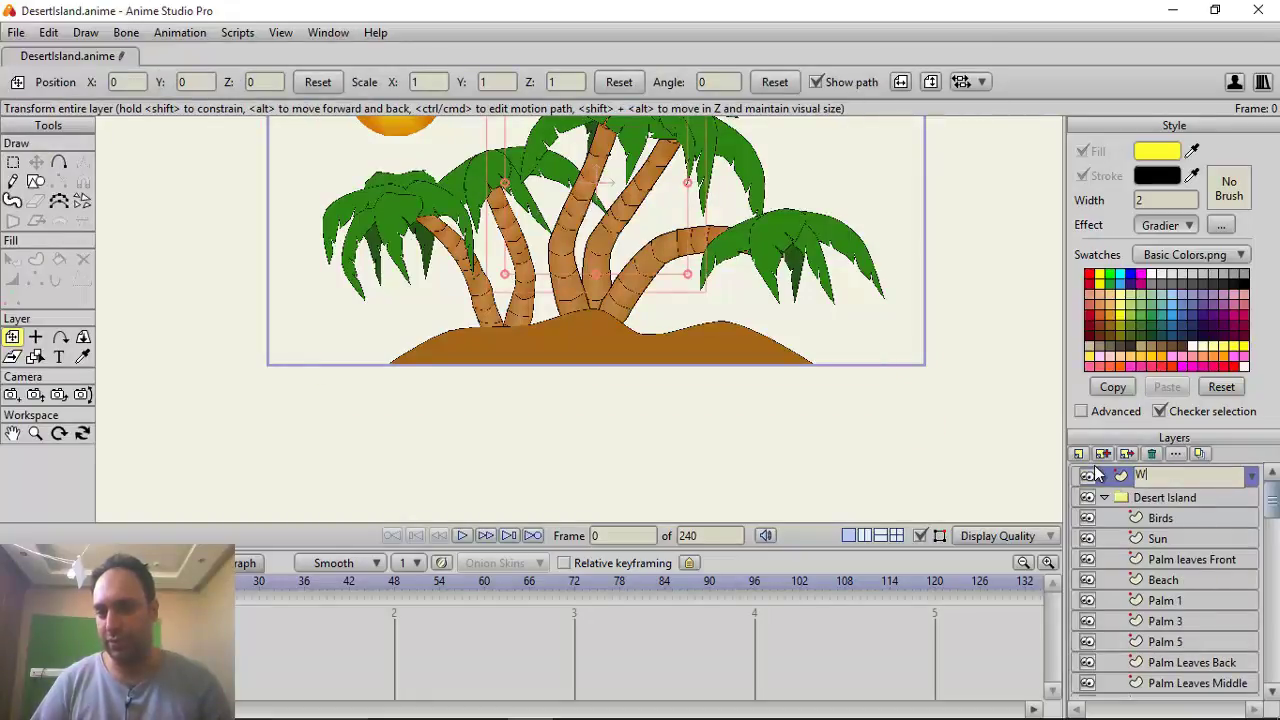
{"action": "type", "text": "ave"}
{"action": "key", "text": "Return"}
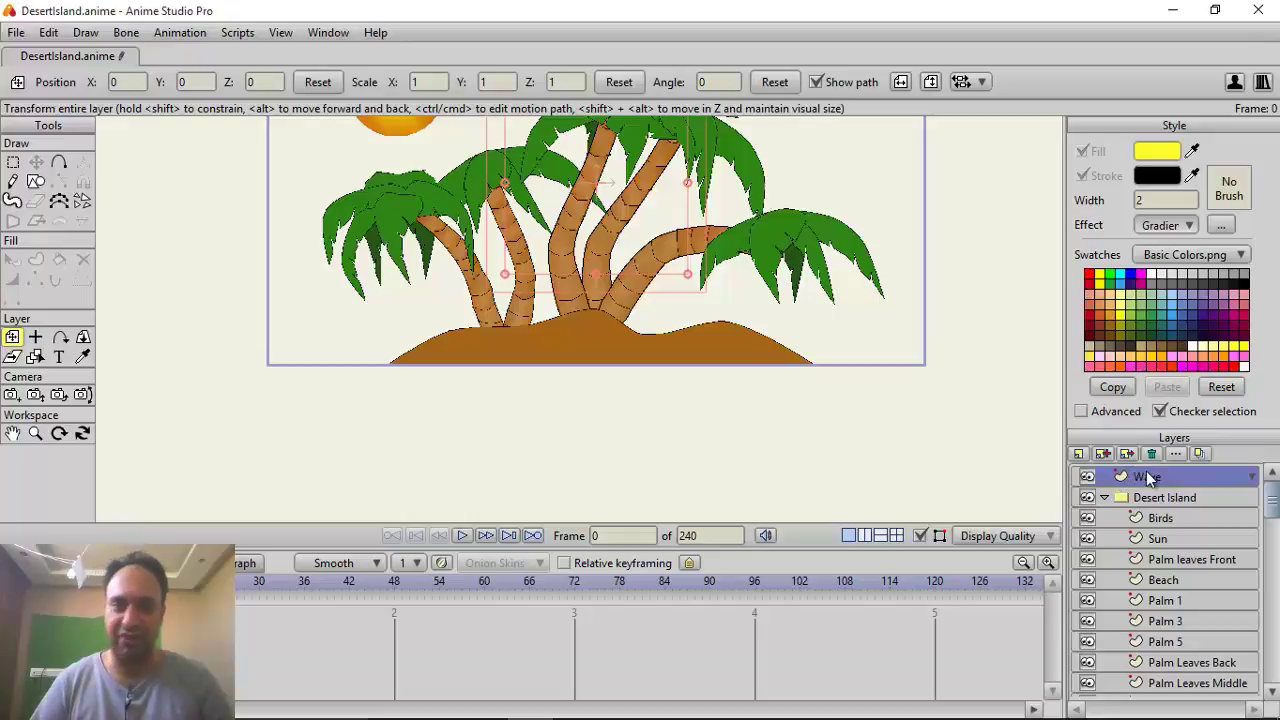
{"action": "left_click_drag", "start_coordinate": [1150, 478], "coordinate": [1156, 516]}
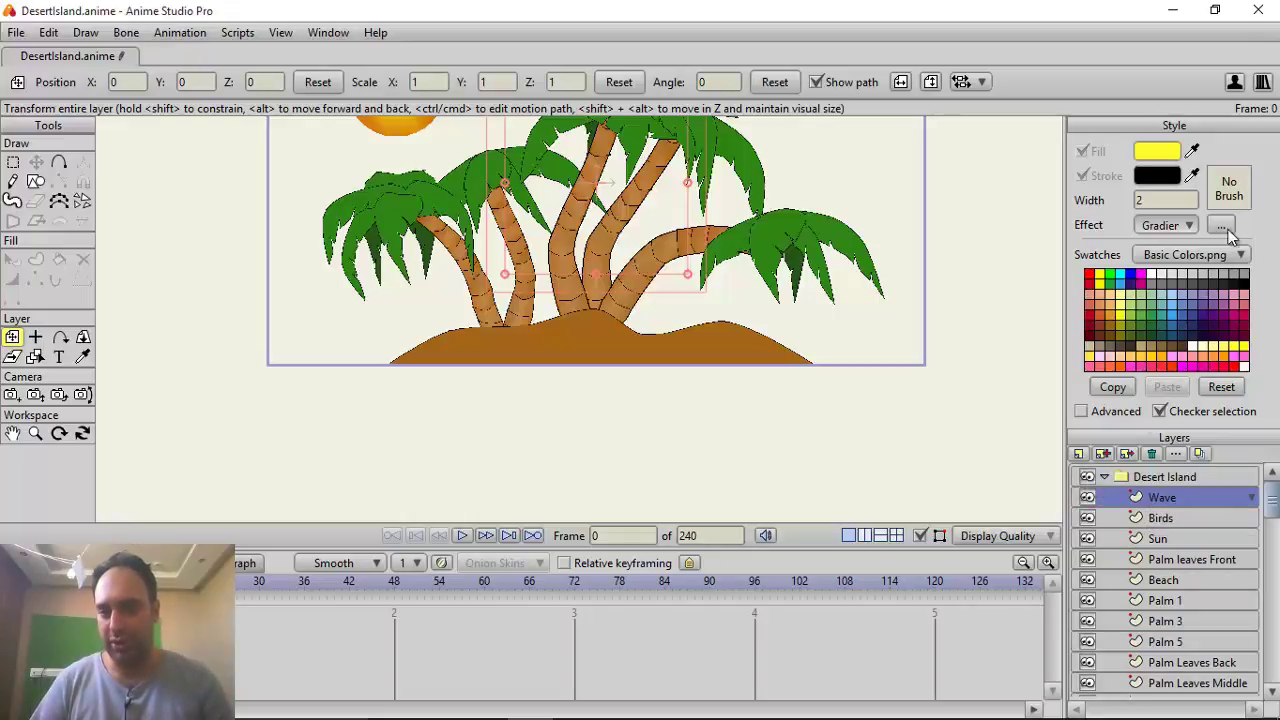
Set up freehand drawing with the Water Edge long flip_1_0_30 brush and a stroke width of about 55
{"action": "left_click", "coordinate": [12, 181]}
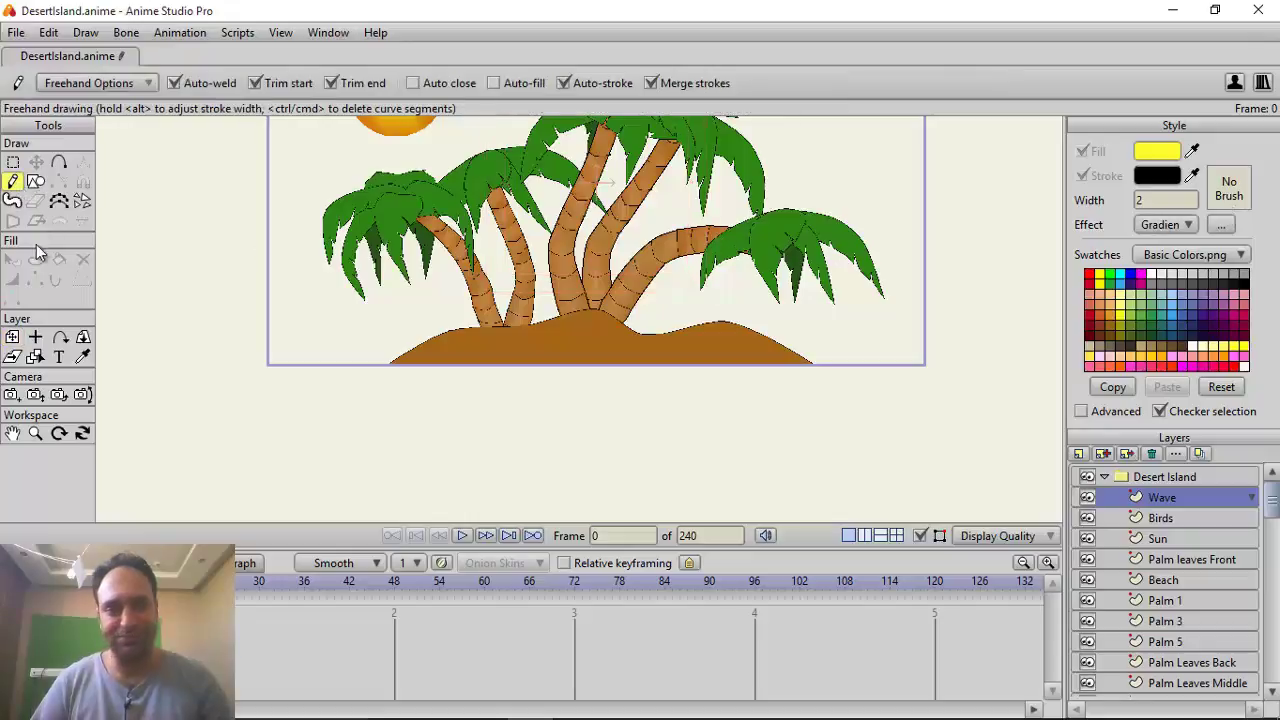
{"action": "left_click", "coordinate": [1226, 198]}
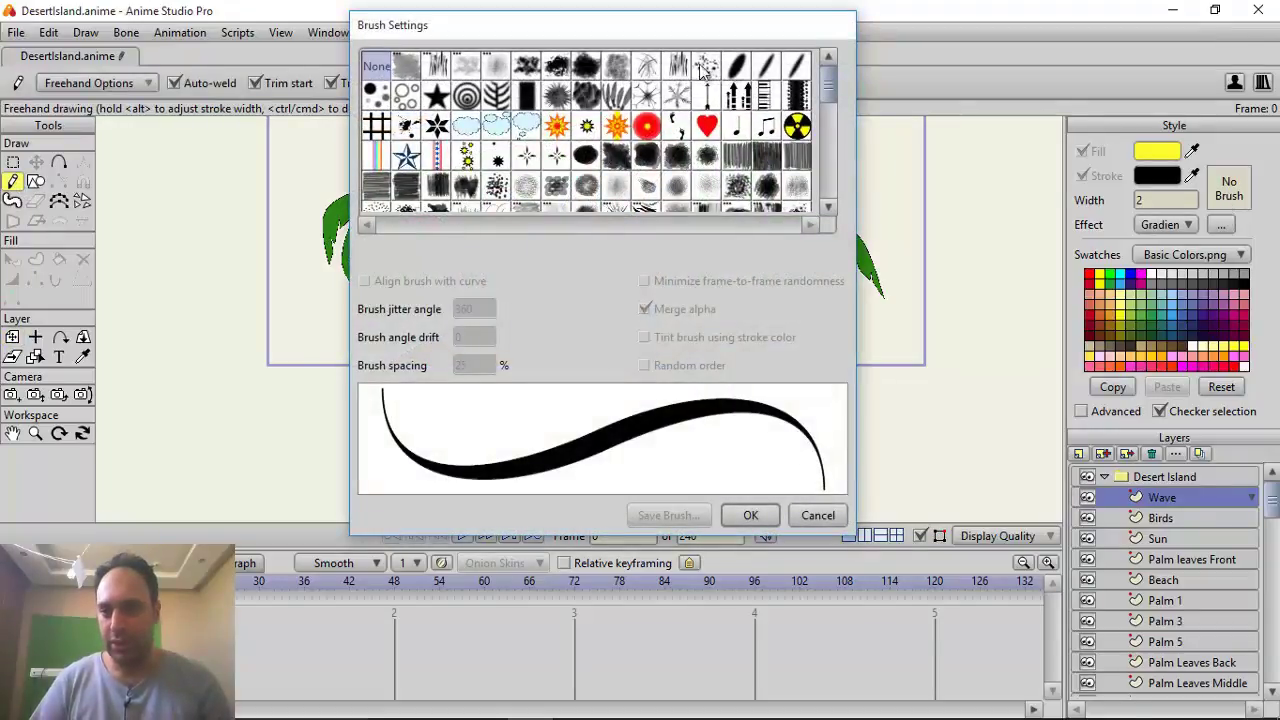
{"action": "left_click_drag", "start_coordinate": [677, 29], "coordinate": [681, 69]}
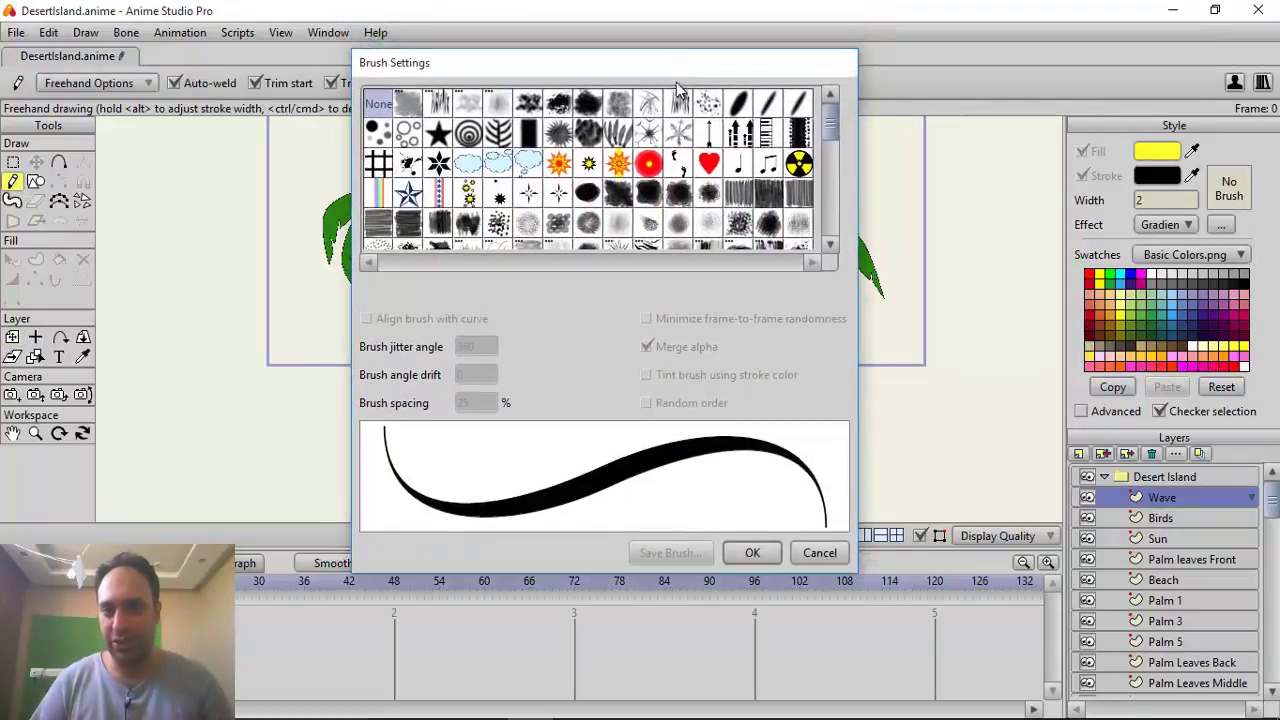
{"action": "left_click_drag", "start_coordinate": [826, 143], "coordinate": [826, 234]}
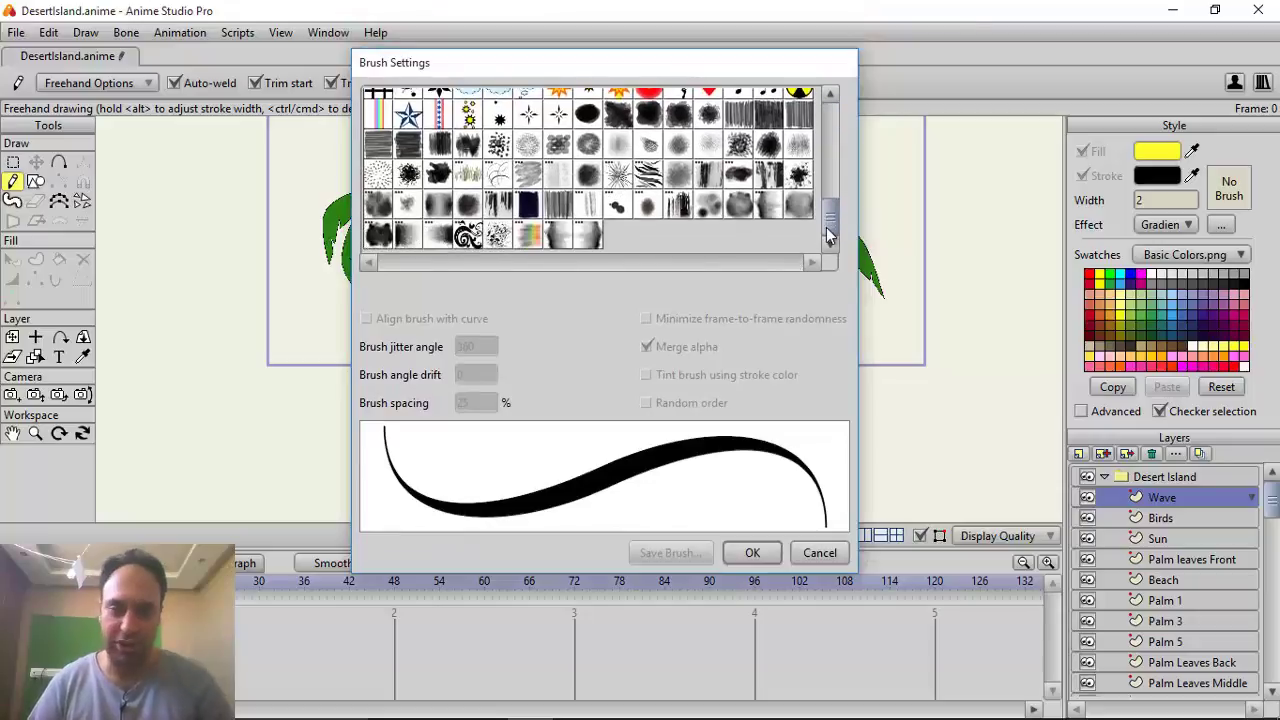
{"action": "left_click", "coordinate": [557, 235]}
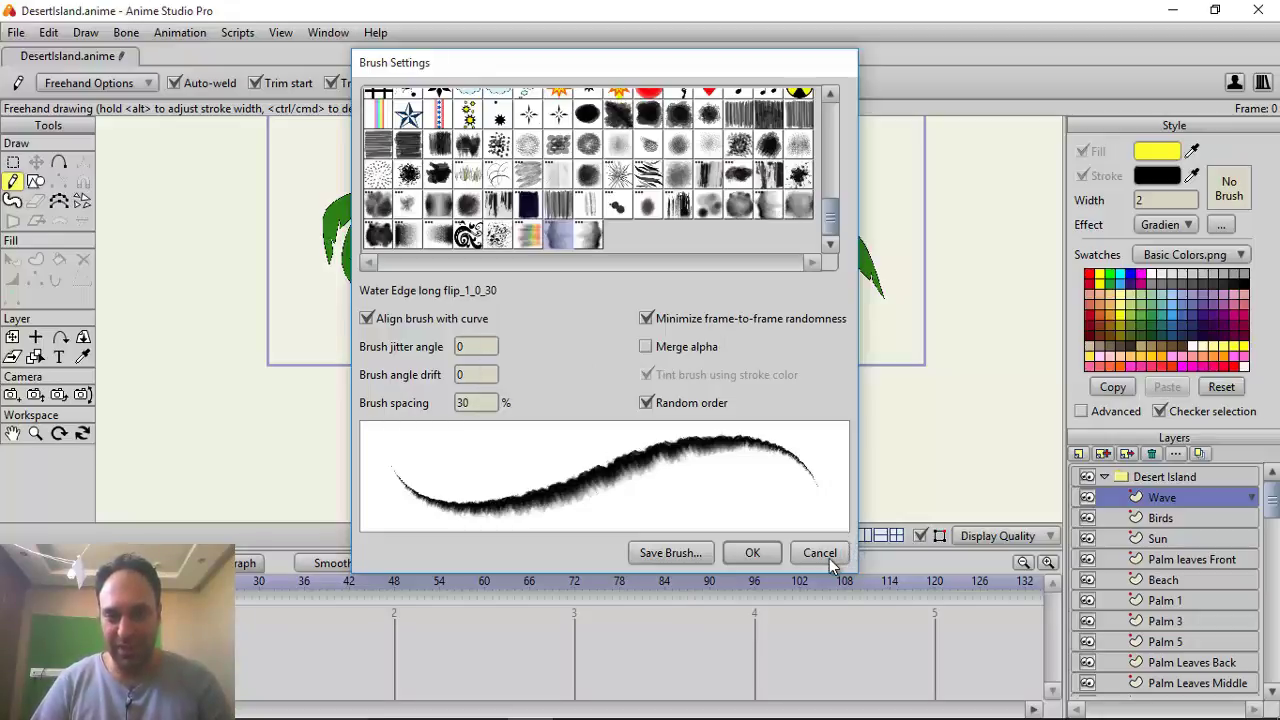
{"action": "left_click", "coordinate": [752, 553]}
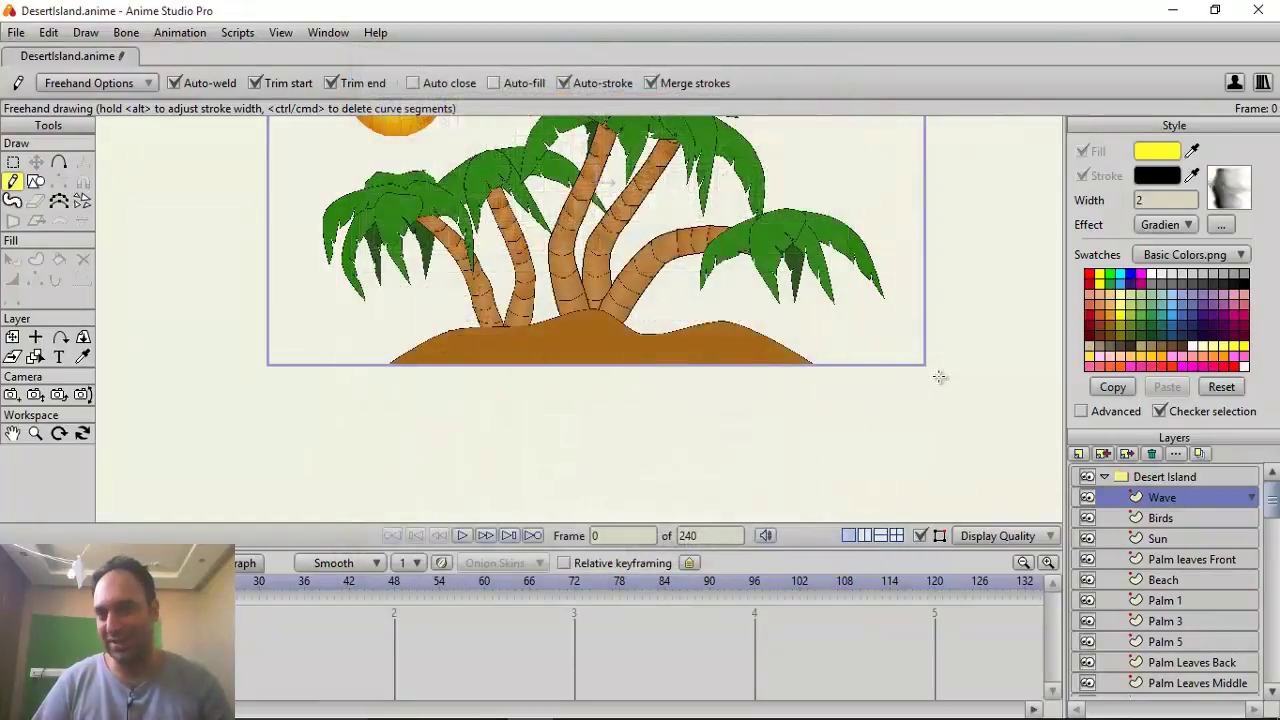
{"action": "left_click", "coordinate": [970, 364]}
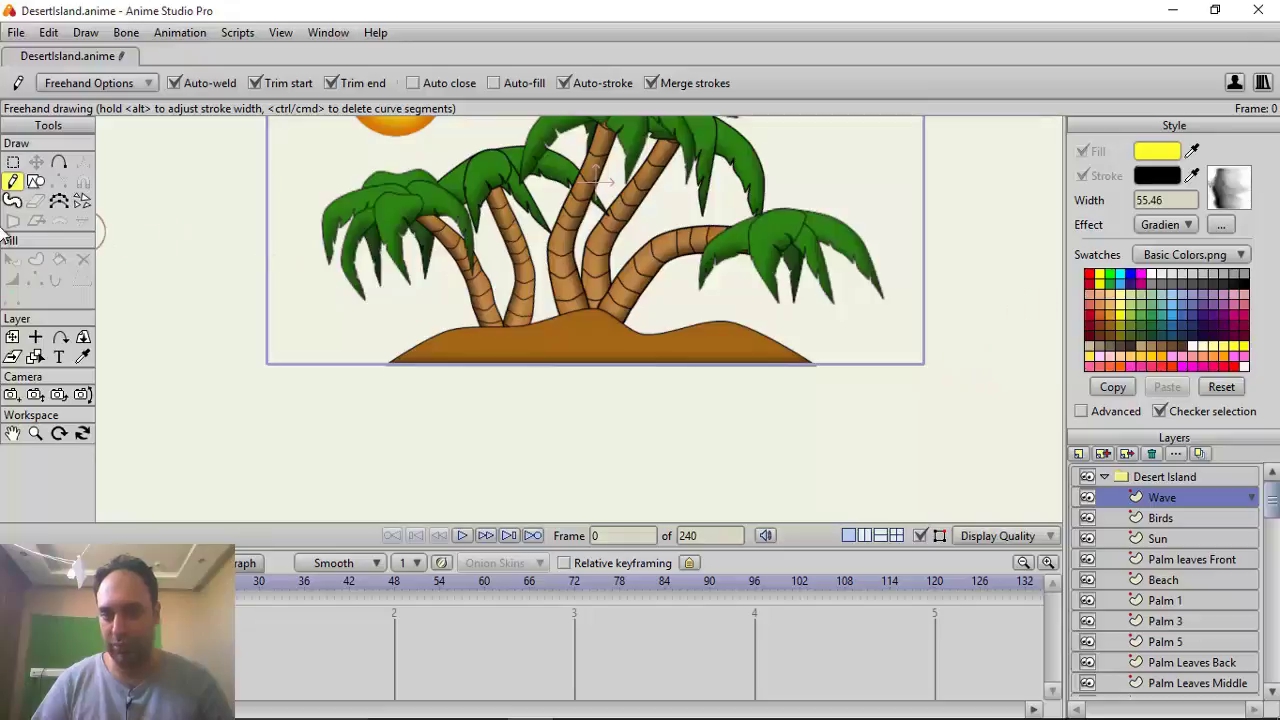
Draw a wavy freehand stroke along the island's base, running past both side edges of the frame
{"action": "left_click", "coordinate": [13, 182]}
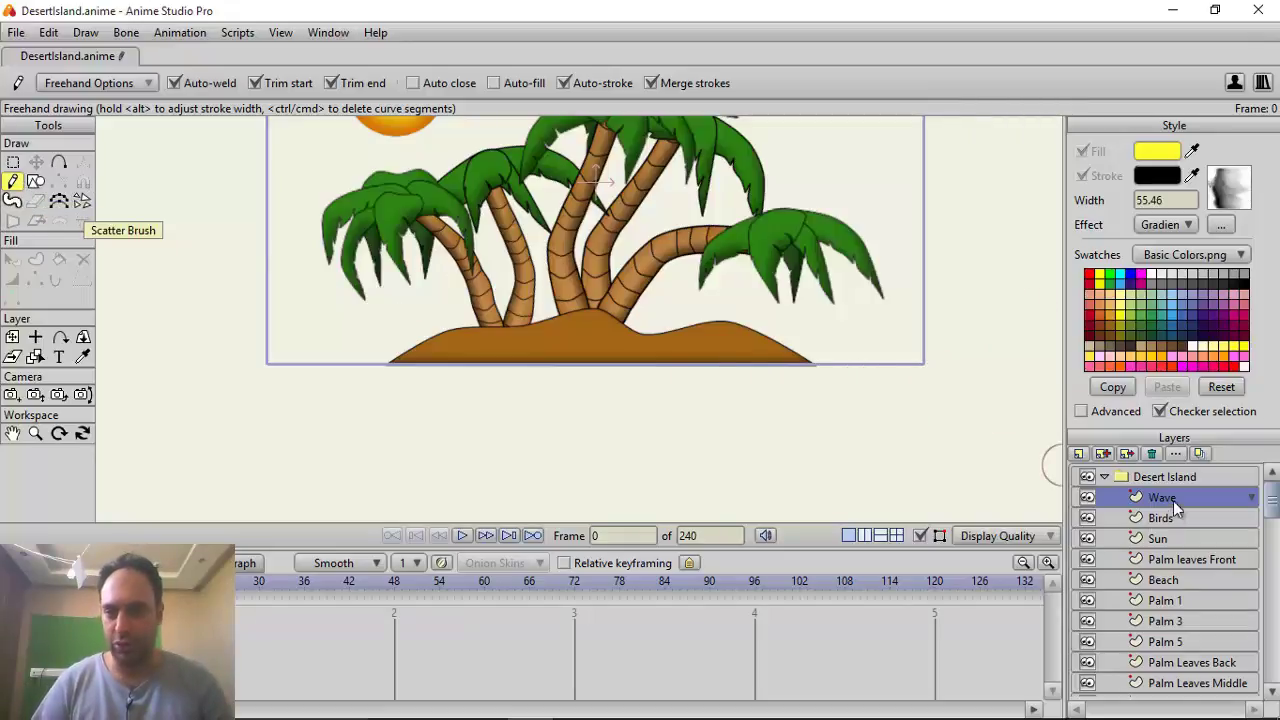
{"action": "mouse_move", "coordinate": [950, 377]}
{"action": "left_mouse_down"}
{"action": "mouse_move", "coordinate": [825, 346]}
{"action": "mouse_move", "coordinate": [644, 346]}
{"action": "mouse_move", "coordinate": [406, 353]}
{"action": "mouse_move", "coordinate": [327, 370]}
{"action": "mouse_move", "coordinate": [193, 362]}
{"action": "mouse_move", "coordinate": [117, 391]}
{"action": "left_mouse_up"}
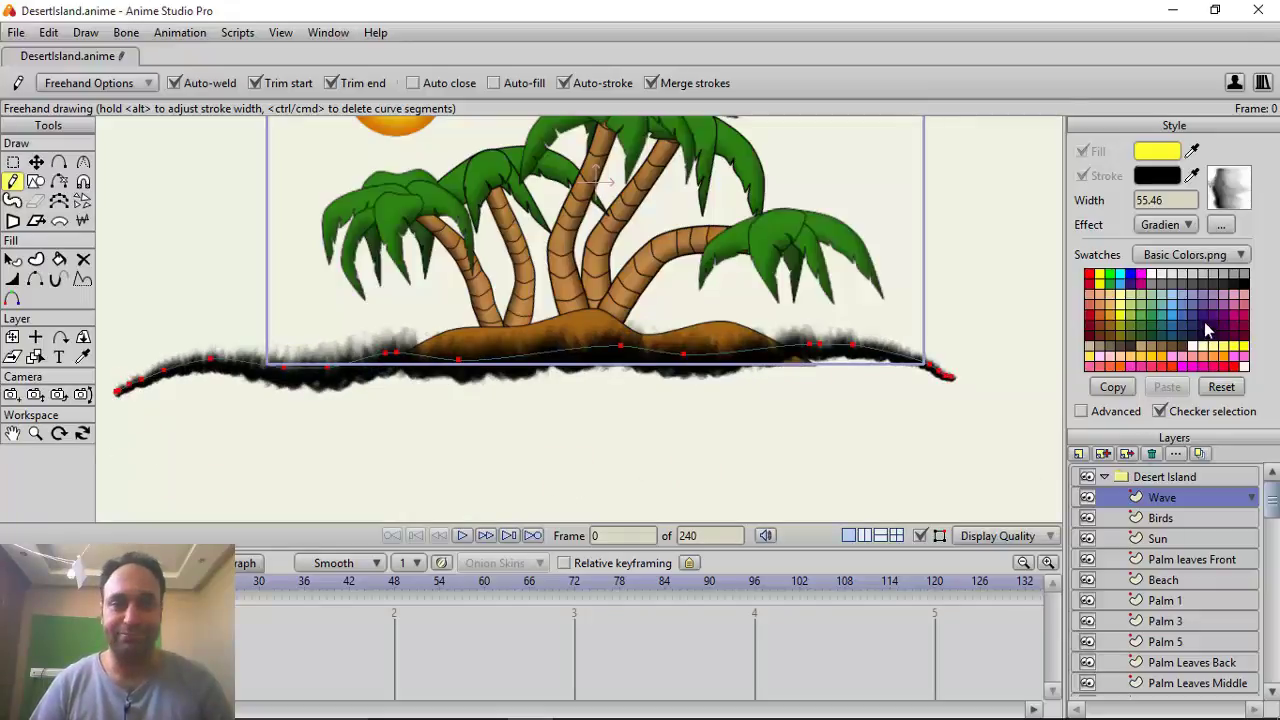
Select the wave stroke's shape and change its stroke color to blue #4614FF
{"action": "scroll", "coordinate": [541, 407], "scroll_direction": "up", "scroll_amount": 1}
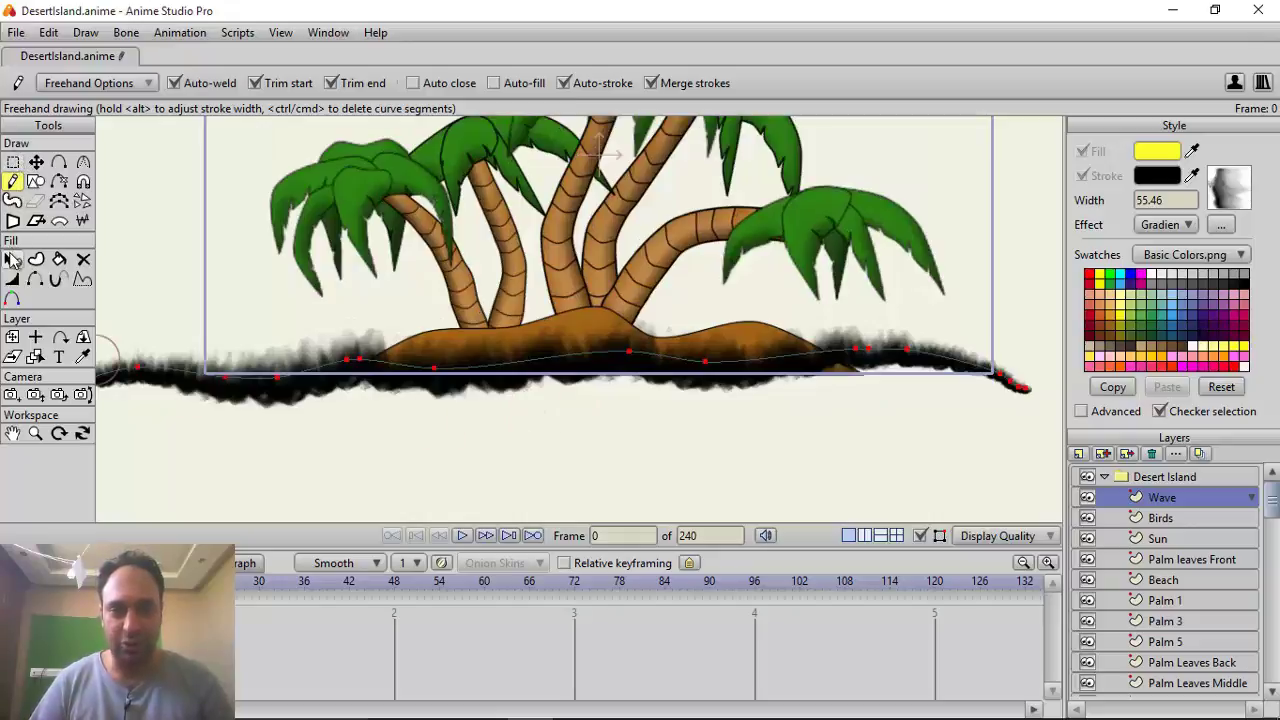
{"action": "left_click", "coordinate": [12, 259]}
{"action": "left_click", "coordinate": [230, 386]}
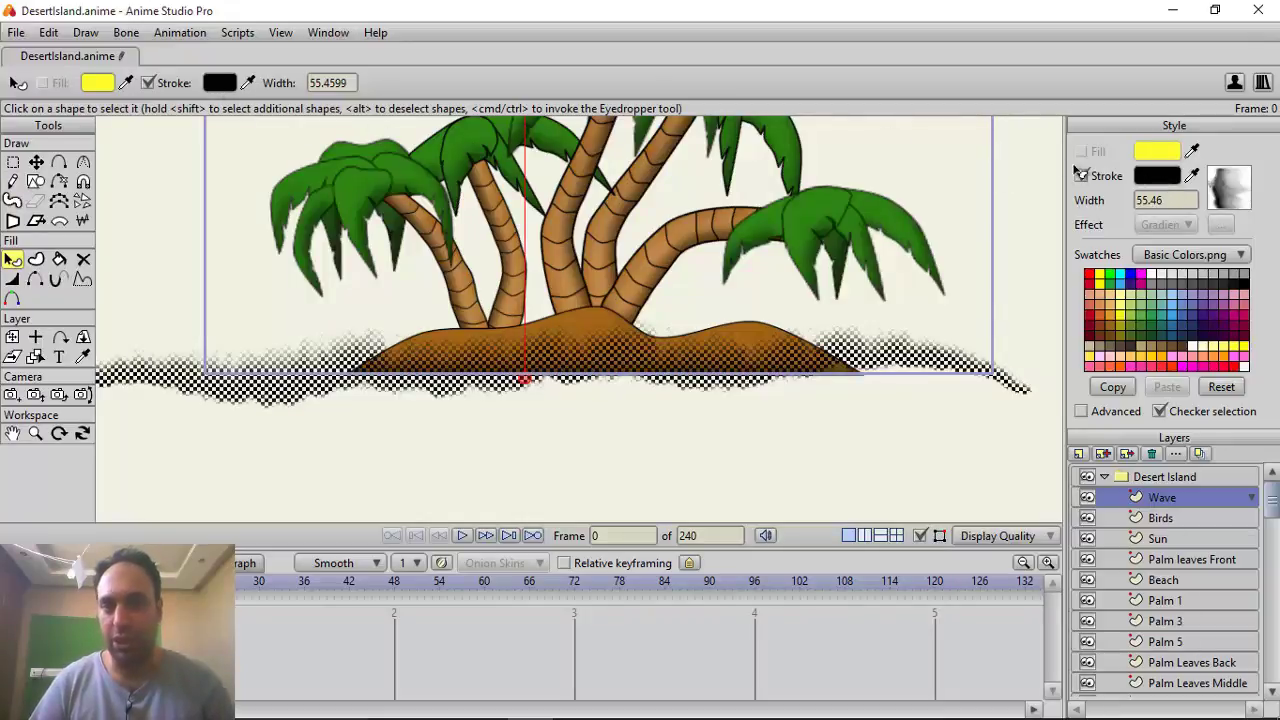
{"action": "left_click", "coordinate": [1158, 178]}
{"action": "left_click_drag", "start_coordinate": [1034, 245], "coordinate": [1034, 234]}
{"action": "left_click", "coordinate": [936, 186]}
{"action": "left_click_drag", "start_coordinate": [944, 172], "coordinate": [986, 163]}
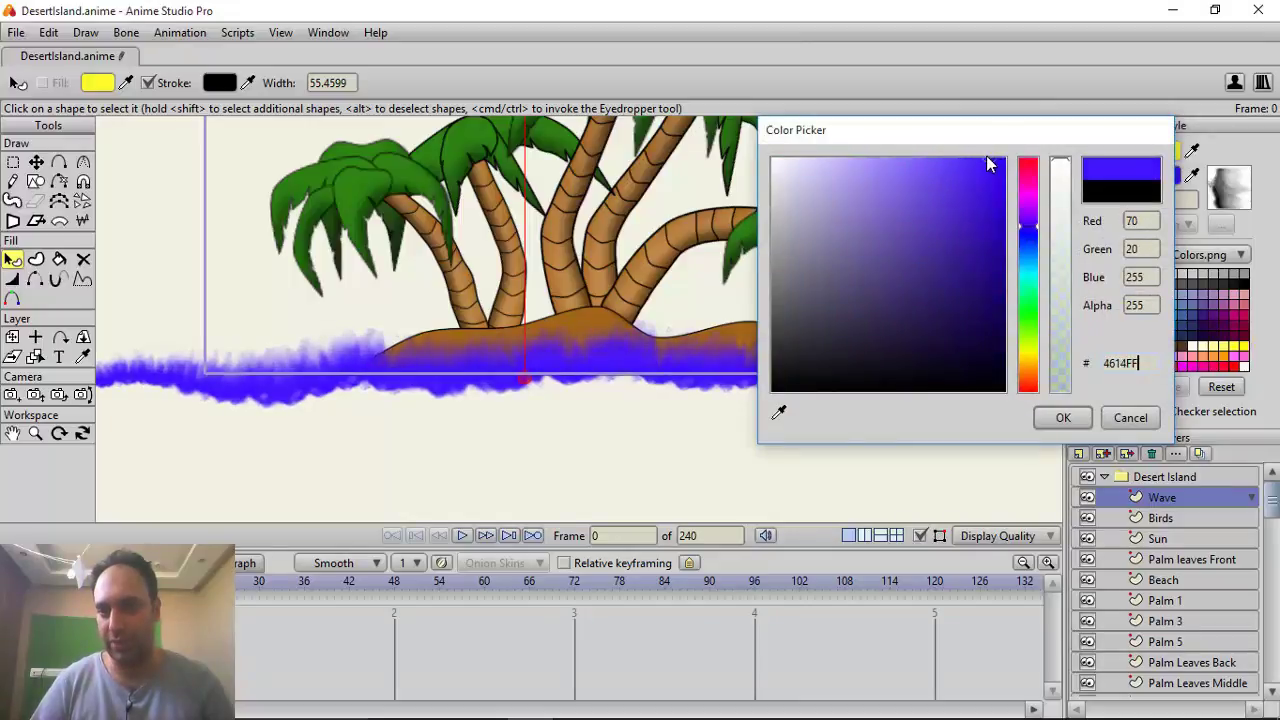
{"action": "left_click", "coordinate": [1078, 418]}
Deselect the wave's points and render a preview of the current frame
{"action": "left_click", "coordinate": [36, 162]}
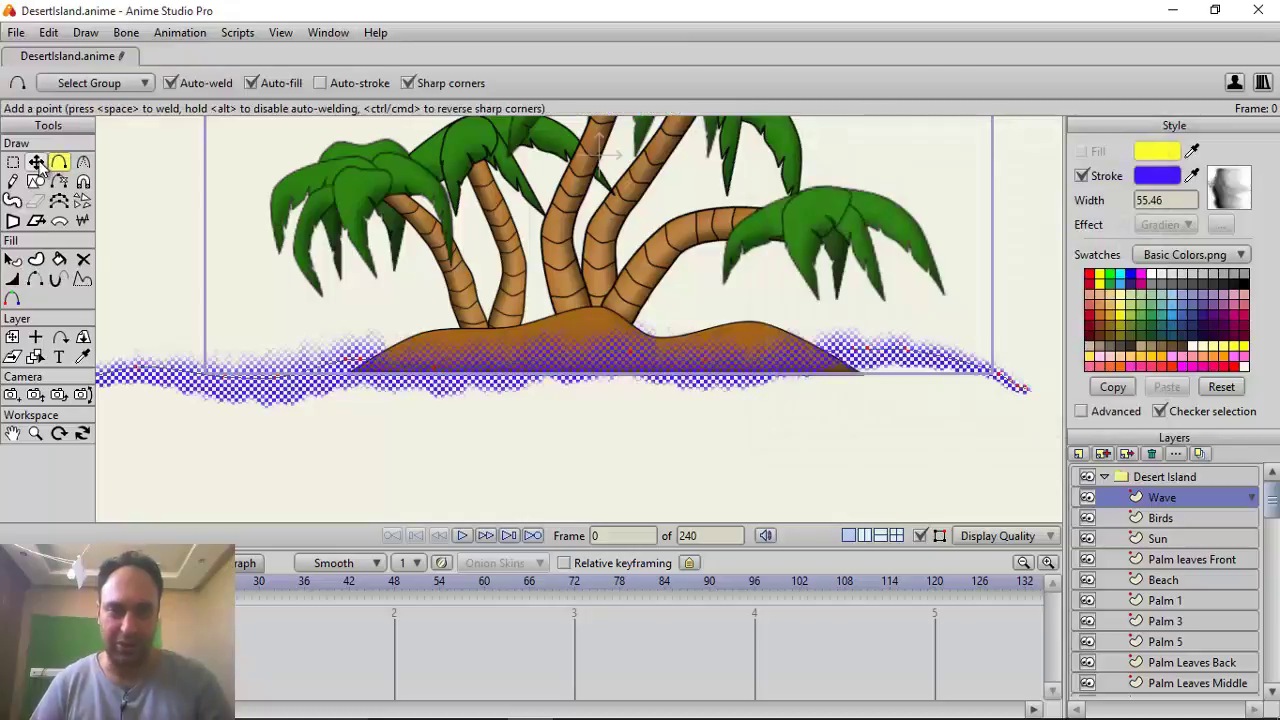
{"action": "left_click_drag", "start_coordinate": [1030, 482], "coordinate": [190, 245]}
{"action": "left_click", "coordinate": [352, 432]}
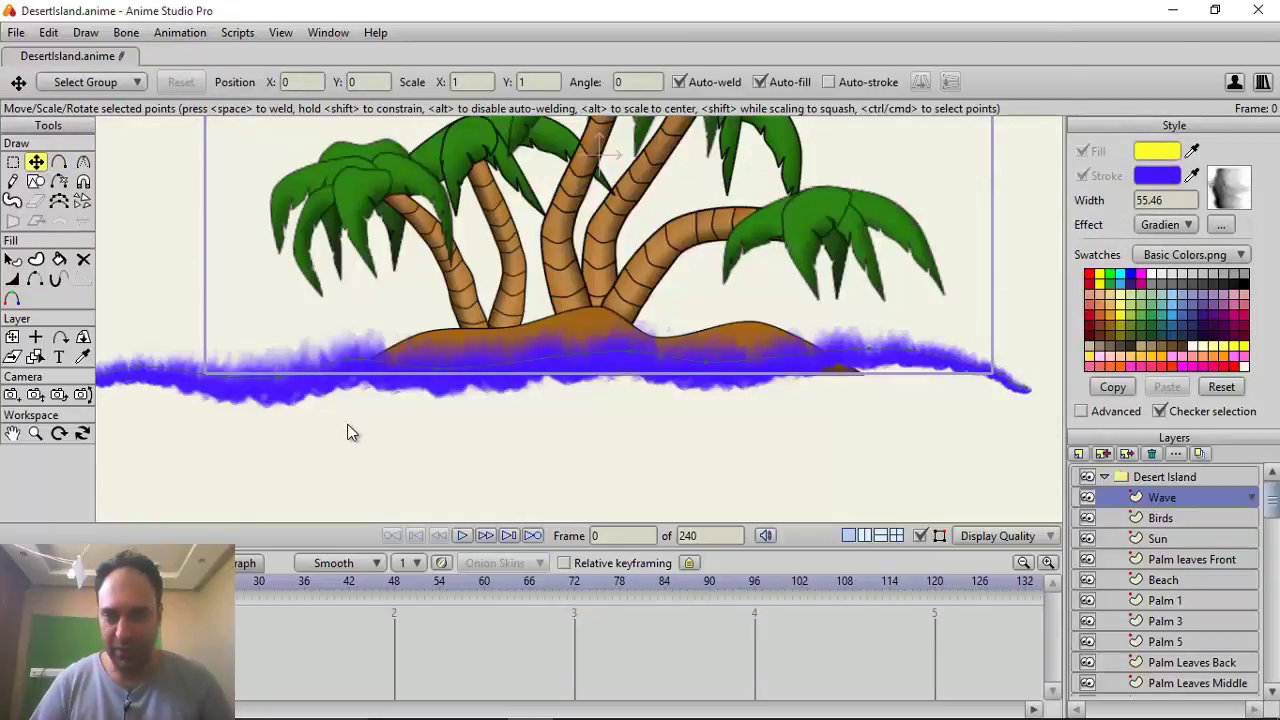
{"action": "key", "text": "ctrl+r"}
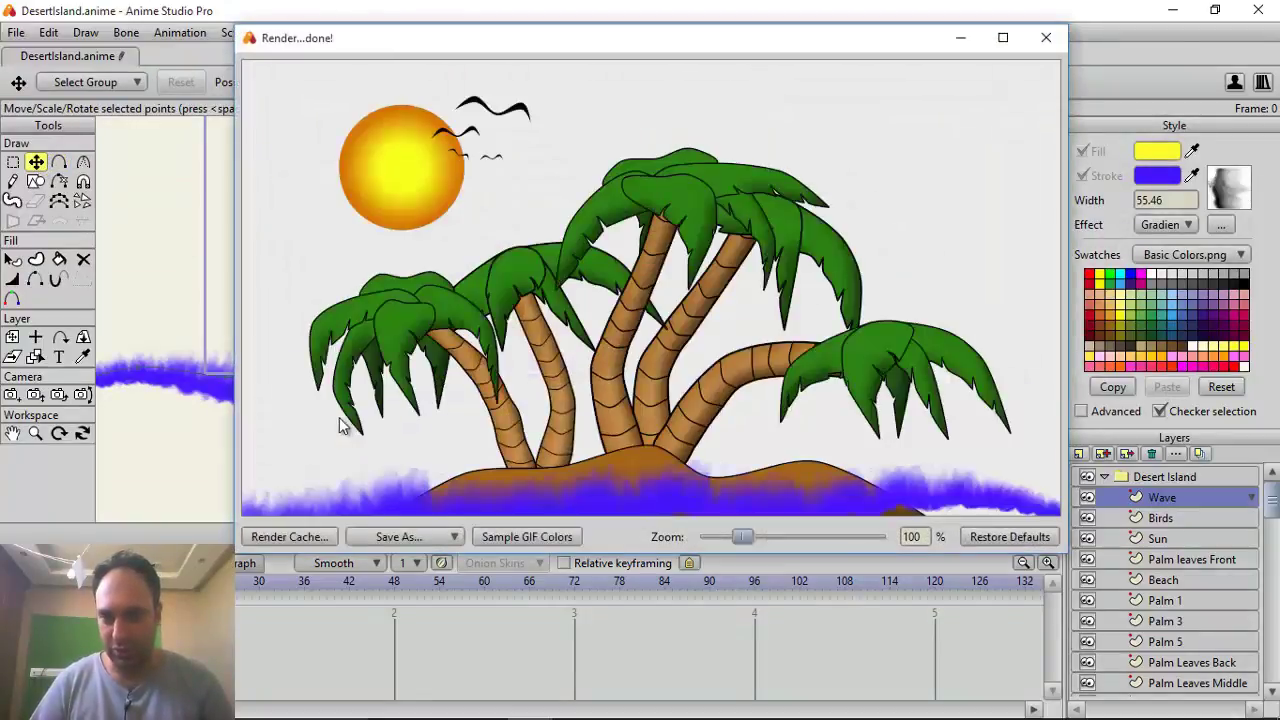
{"action": "left_click", "coordinate": [1046, 40]}
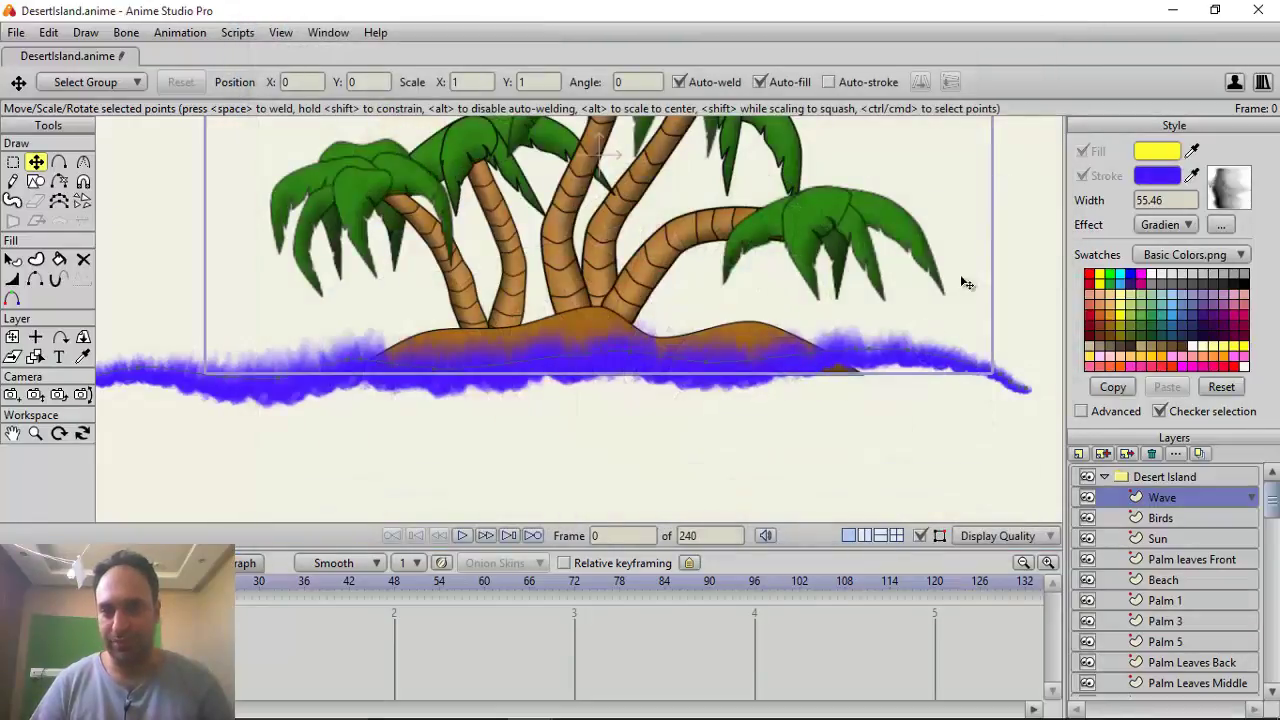
Nudge the wave point beside the island's right end inward, and widen the line at its right, middle and left points to about 147, 142 and 165 percent
{"action": "left_click", "coordinate": [871, 354]}
{"action": "mouse_move", "coordinate": [871, 354]}
{"action": "left_mouse_down"}
{"action": "mouse_move", "coordinate": [875, 412]}
{"action": "mouse_move", "coordinate": [829, 489]}
{"action": "mouse_move", "coordinate": [728, 462]}
{"action": "mouse_move", "coordinate": [957, 340]}
{"action": "mouse_move", "coordinate": [886, 370]}
{"action": "mouse_move", "coordinate": [880, 354]}
{"action": "mouse_move", "coordinate": [924, 371]}
{"action": "mouse_move", "coordinate": [818, 364]}
{"action": "left_mouse_up"}
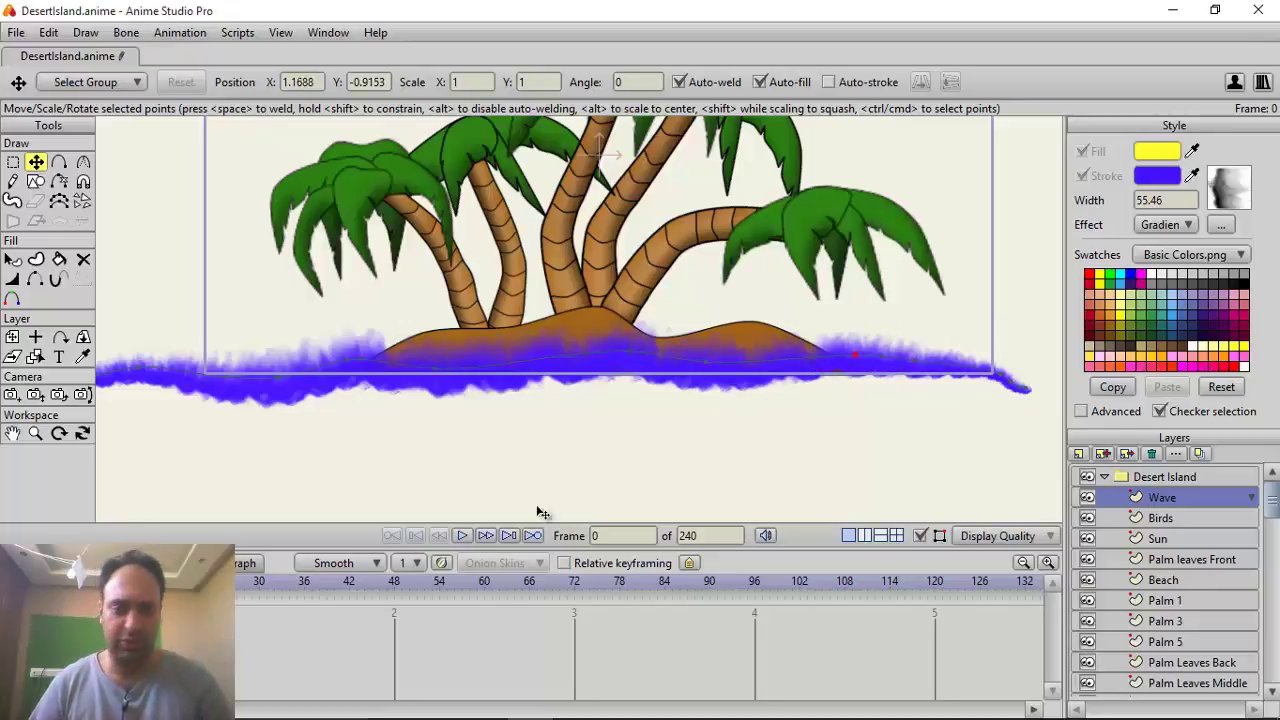
{"action": "left_click", "coordinate": [13, 280]}
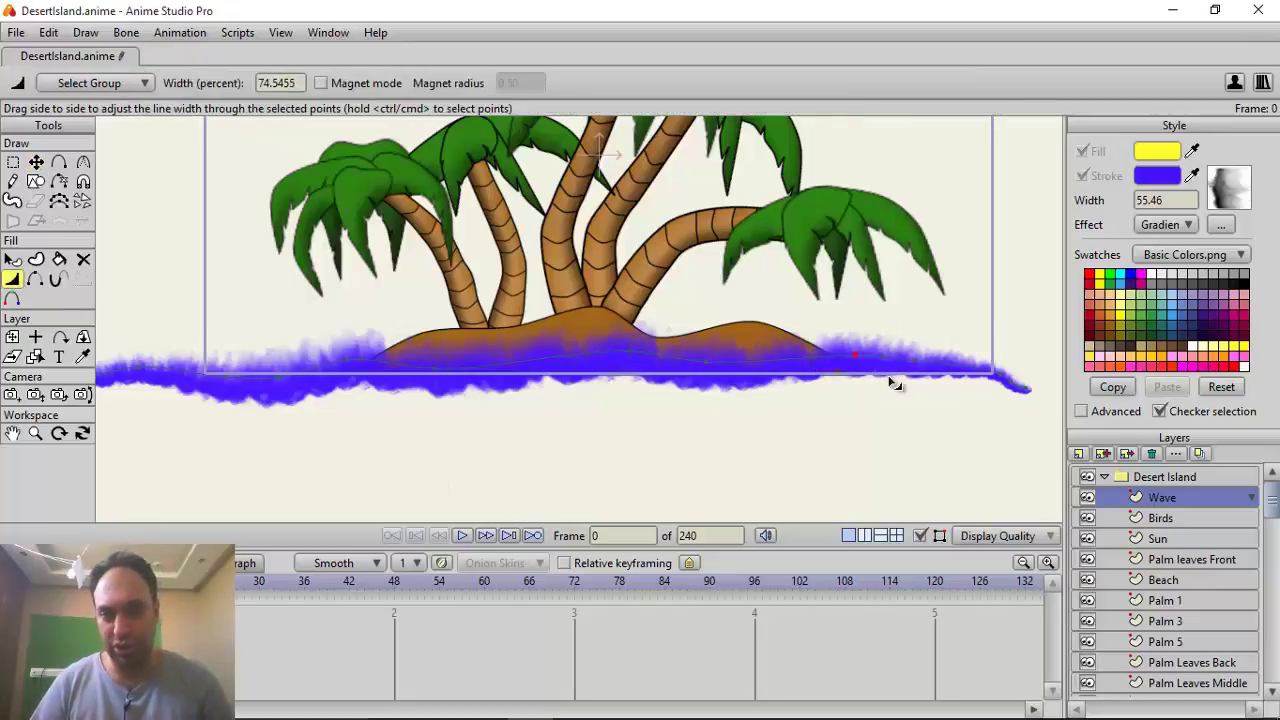
{"action": "mouse_move", "coordinate": [900, 372]}
{"action": "left_mouse_down"}
{"action": "mouse_move", "coordinate": [934, 363]}
{"action": "mouse_move", "coordinate": [829, 366]}
{"action": "mouse_move", "coordinate": [898, 350]}
{"action": "mouse_move", "coordinate": [866, 349]}
{"action": "left_mouse_up"}
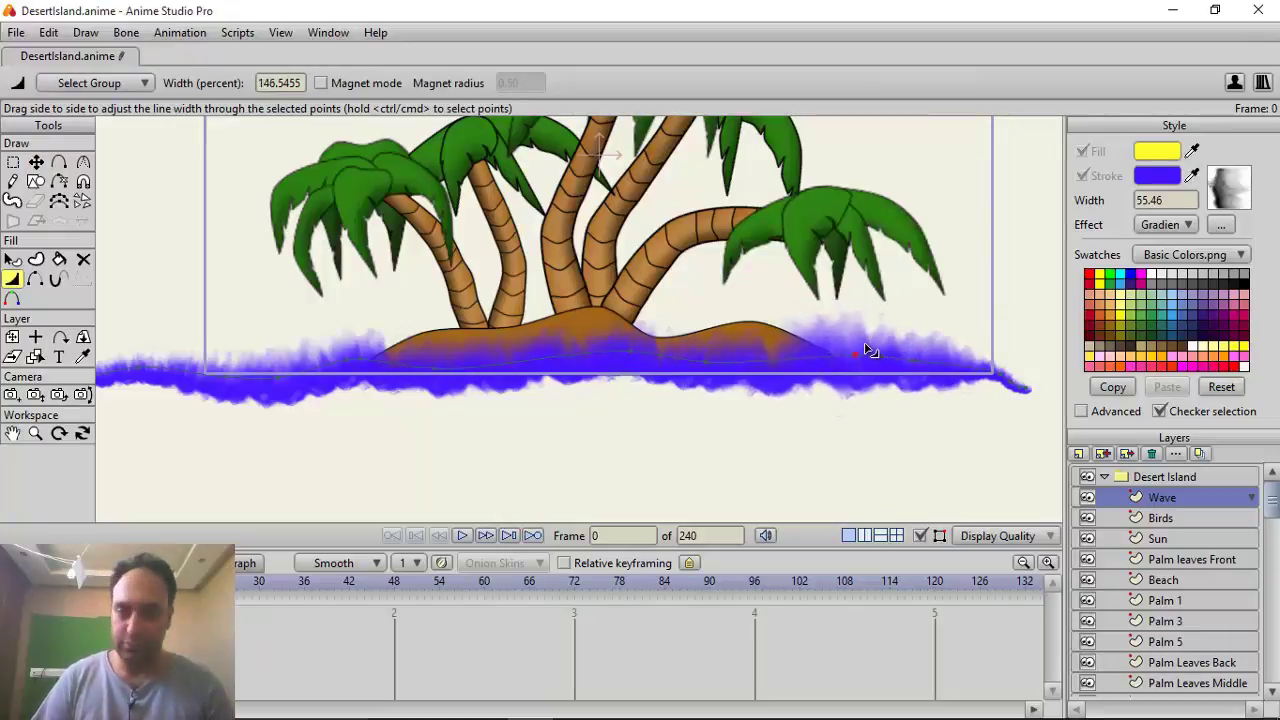
{"action": "mouse_move", "coordinate": [634, 360]}
{"action": "left_mouse_down"}
{"action": "mouse_move", "coordinate": [620, 362]}
{"action": "mouse_move", "coordinate": [651, 357]}
{"action": "left_mouse_up"}
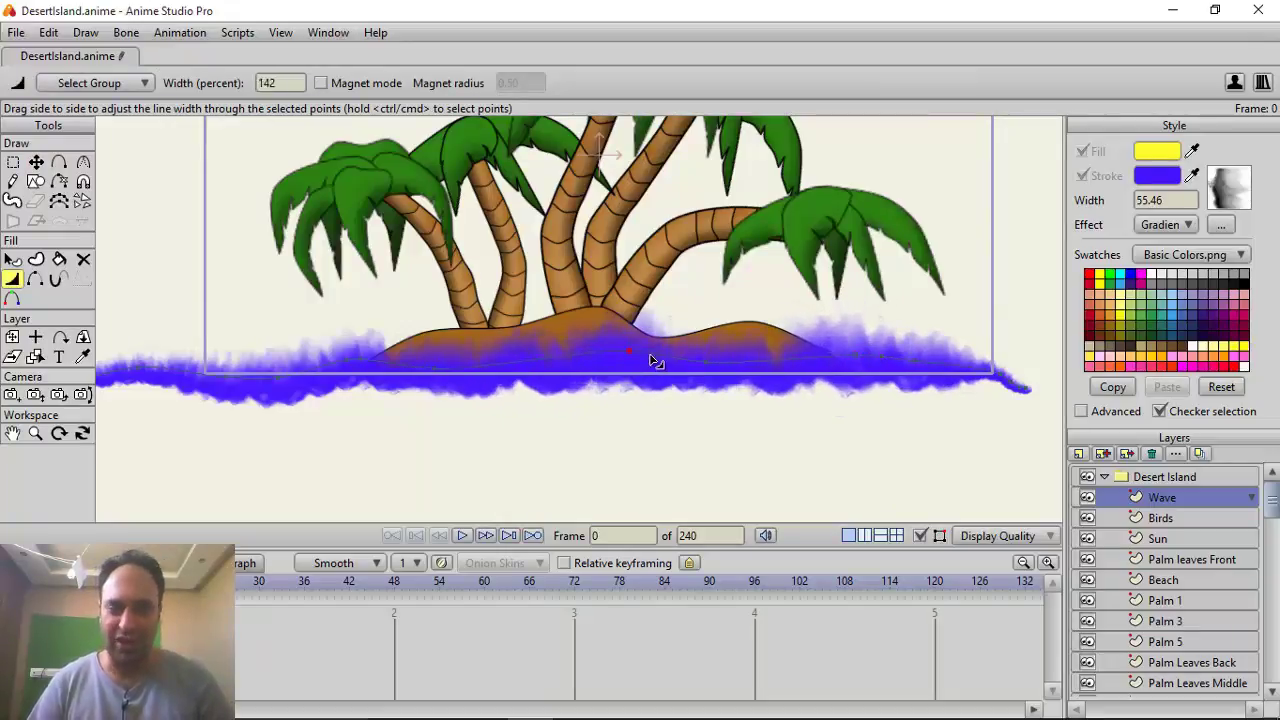
{"action": "left_click", "coordinate": [257, 370]}
{"action": "mouse_move", "coordinate": [257, 370]}
{"action": "left_mouse_down"}
{"action": "mouse_move", "coordinate": [314, 371]}
{"action": "mouse_move", "coordinate": [280, 372]}
{"action": "left_mouse_up"}
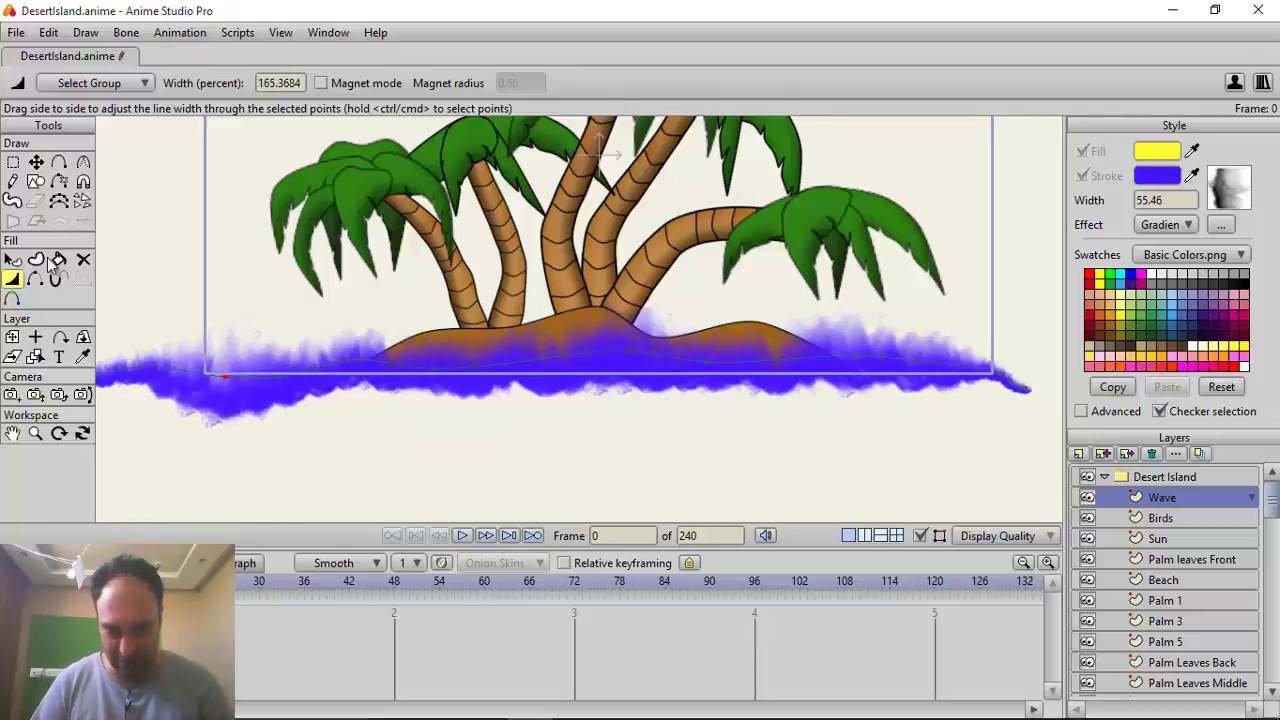
Select all of the wave's points and stretch the wave sideways so it extends past both edges of the frame
{"action": "left_click", "coordinate": [36, 164]}
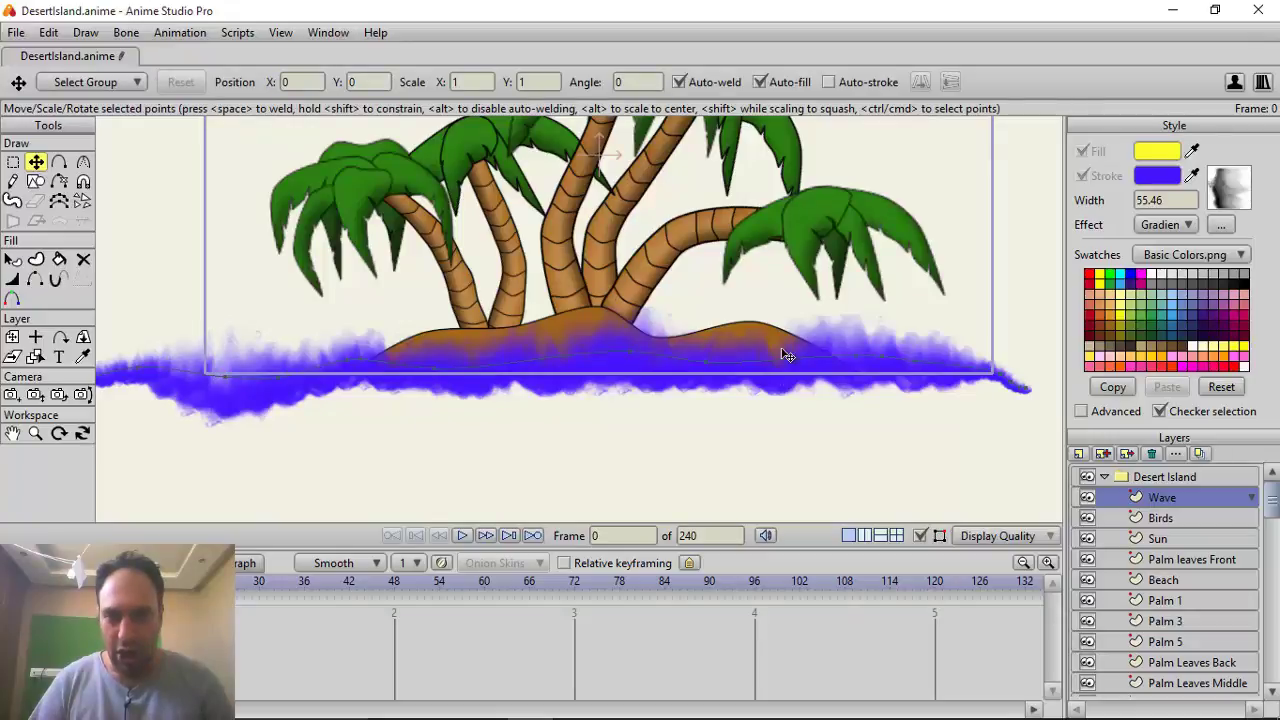
{"action": "key", "text": "ctrl+a"}
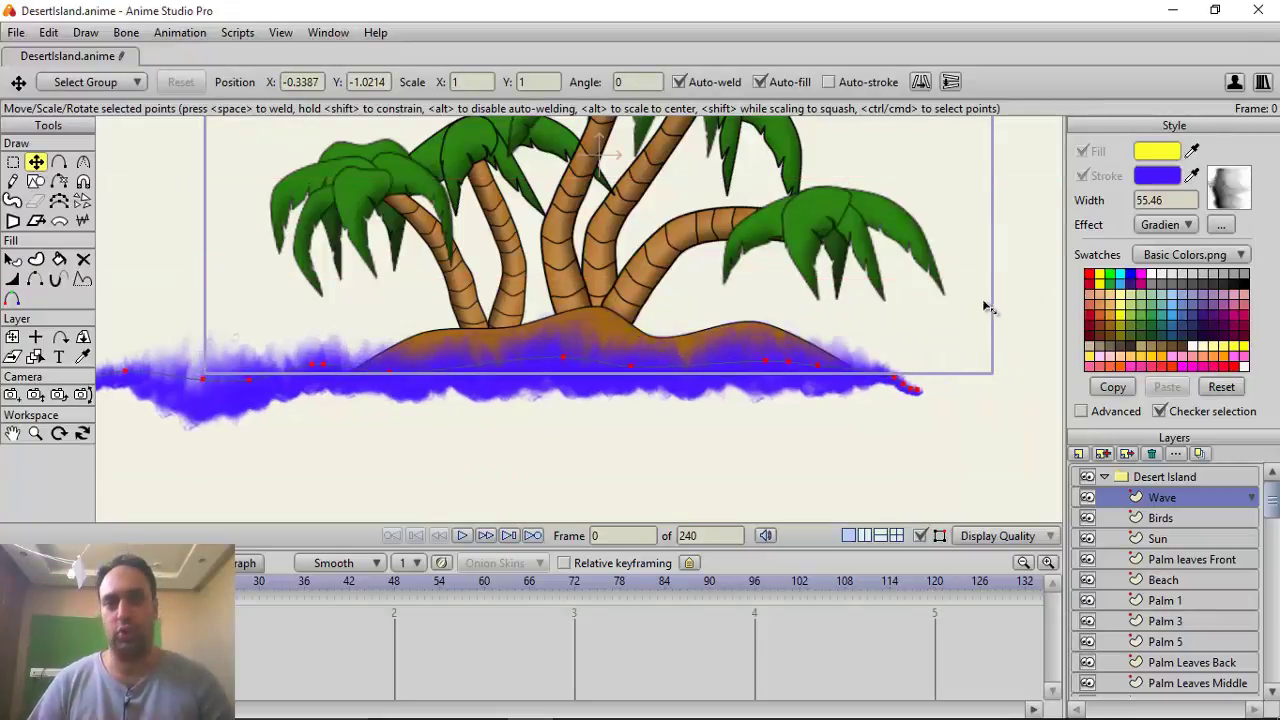
{"action": "left_click_drag", "start_coordinate": [986, 307], "coordinate": [1031, 280]}
{"action": "scroll", "coordinate": [820, 297], "scroll_direction": "up", "scroll_amount": 2}
{"action": "scroll", "coordinate": [862, 300], "scroll_direction": "down", "scroll_amount": 4}
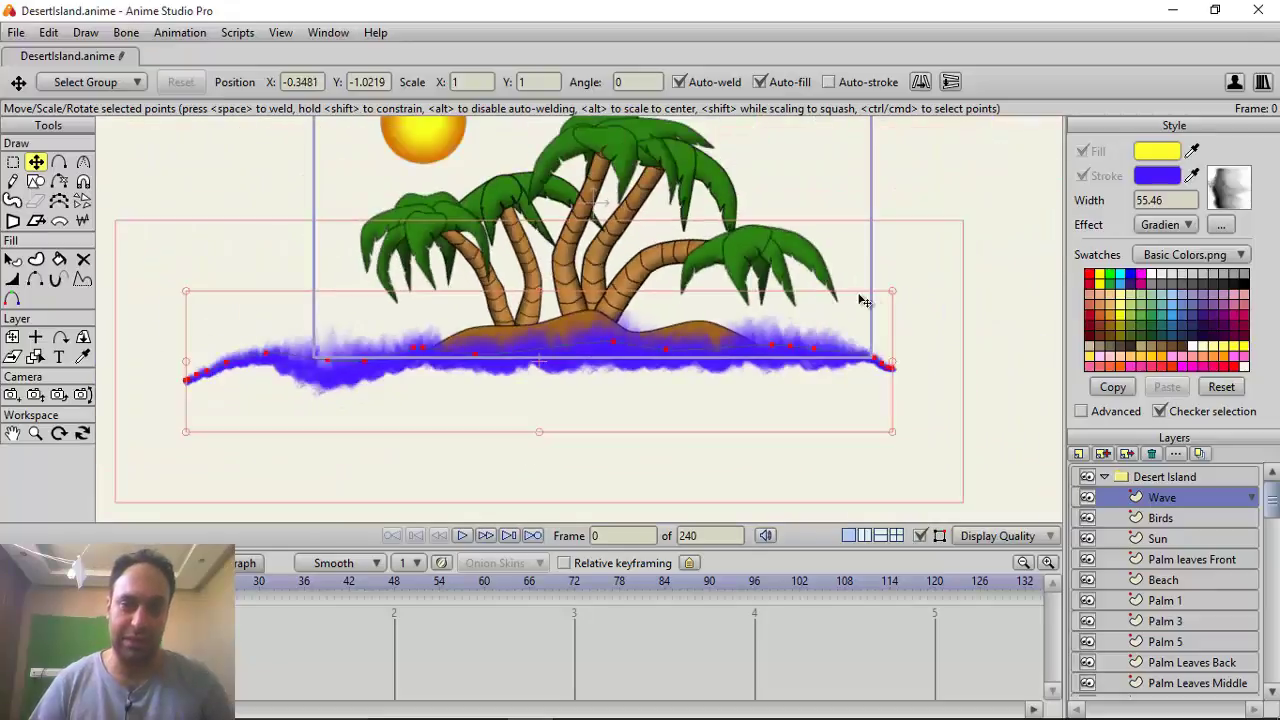
{"action": "left_click_drag", "start_coordinate": [896, 295], "coordinate": [942, 302]}
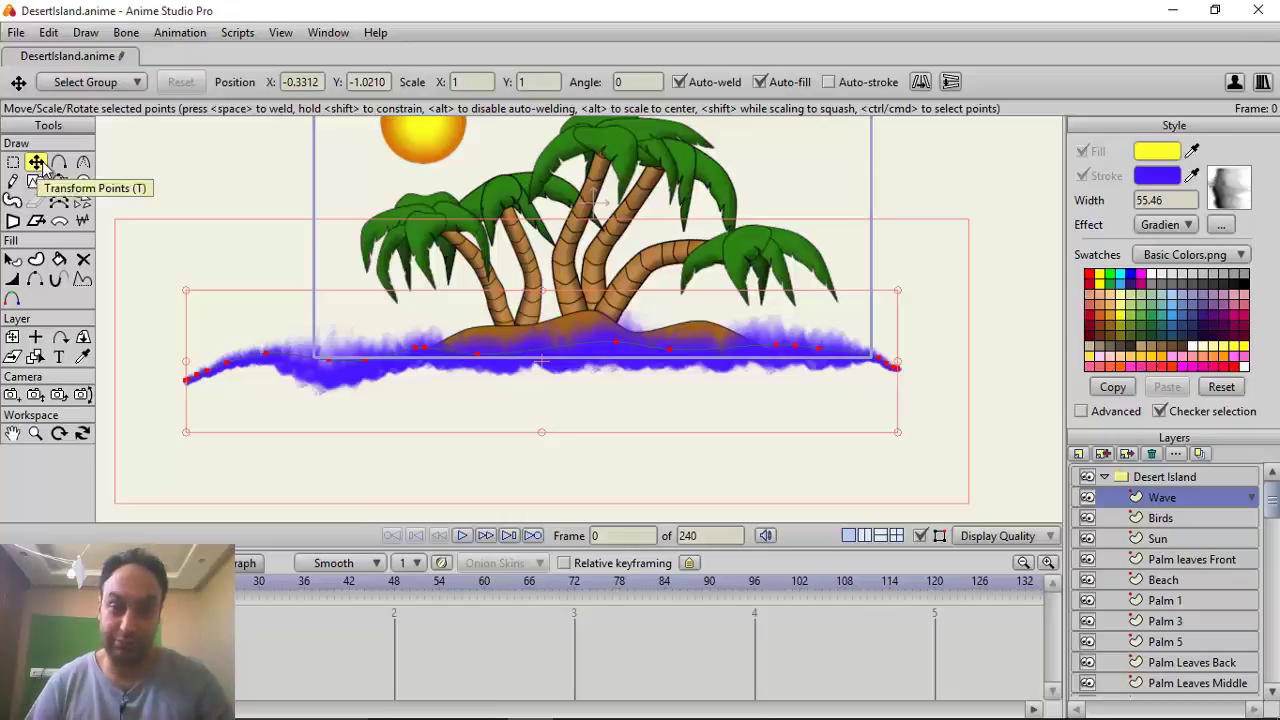
{"action": "left_click_drag", "start_coordinate": [910, 296], "coordinate": [920, 243]}
{"action": "key", "text": "ctrl+z"}
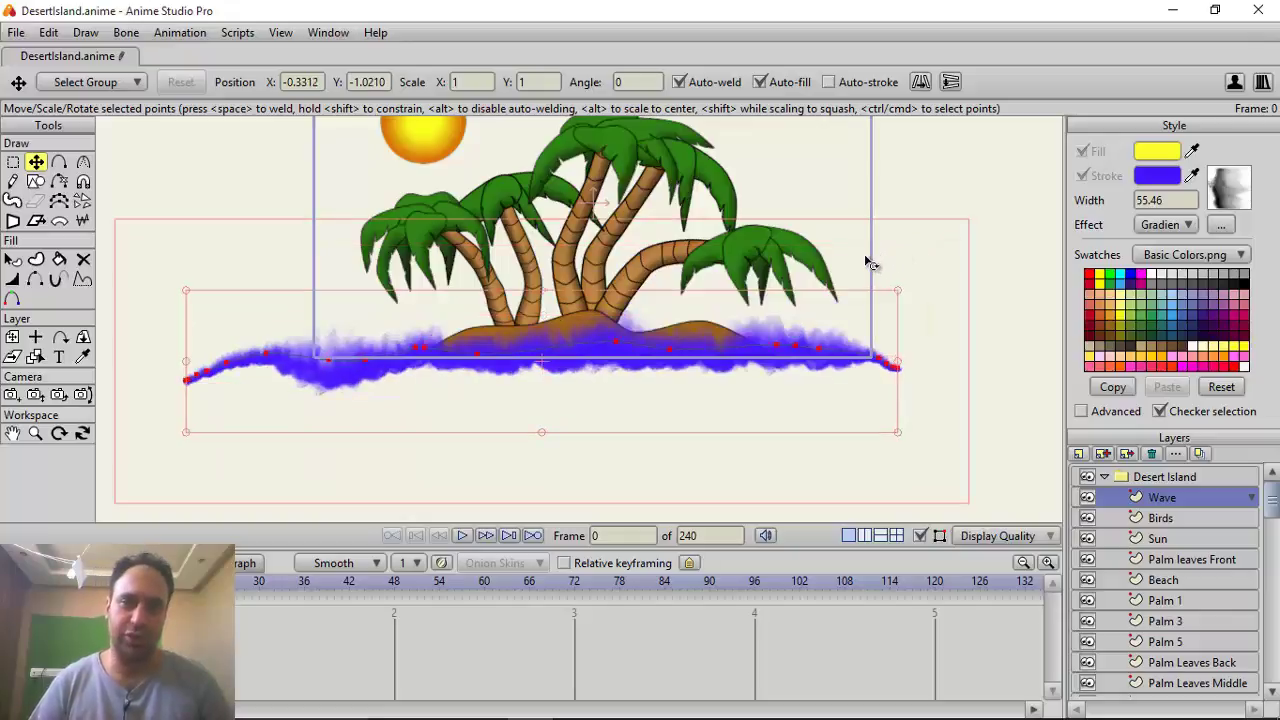
Render another preview of the frame to check the stretched wave, and close it
{"action": "key", "text": "ctrl+r"}
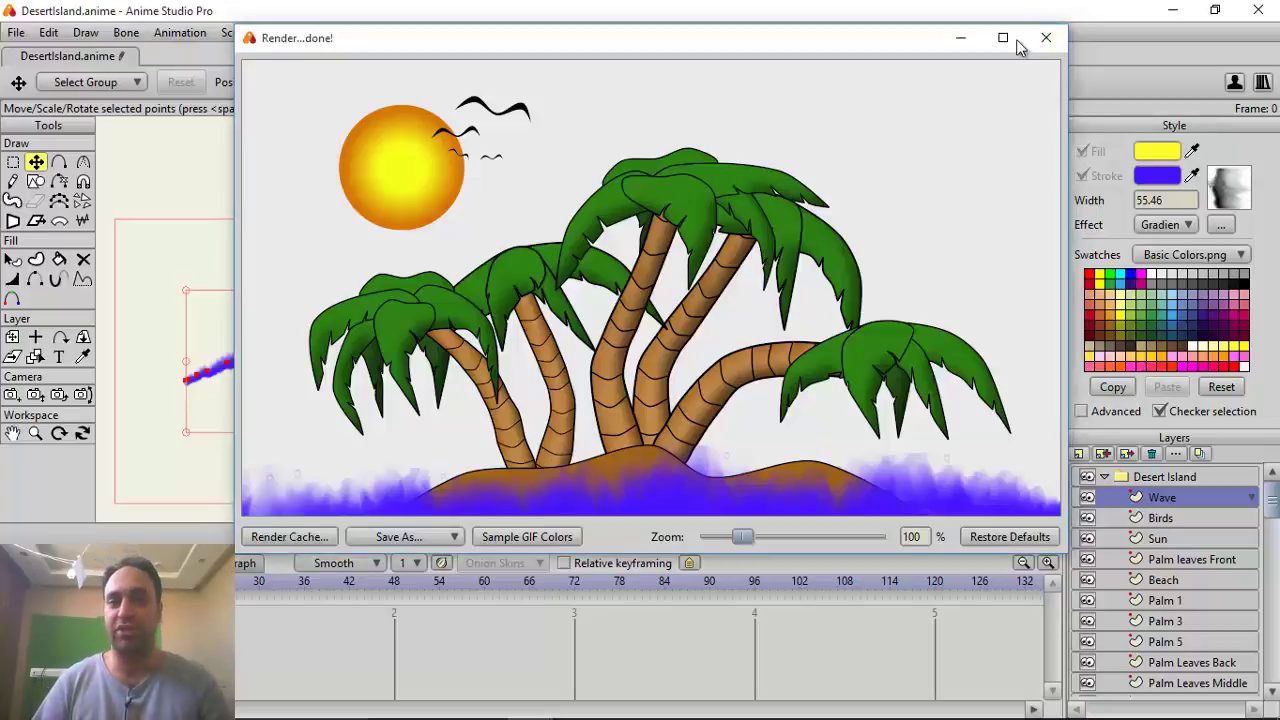
{"action": "left_click", "coordinate": [1047, 40]}
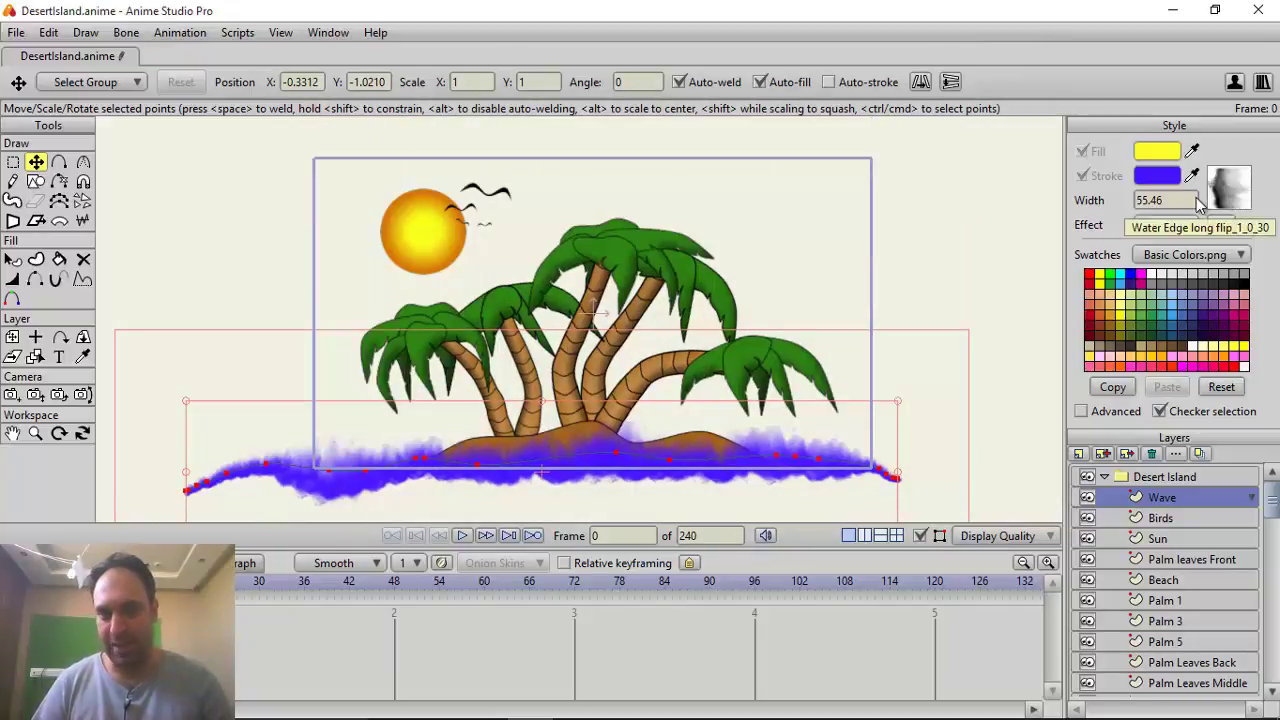
Look through the brush library in the brush settings and leave it without changing the brush
{"action": "left_click", "coordinate": [36, 182]}
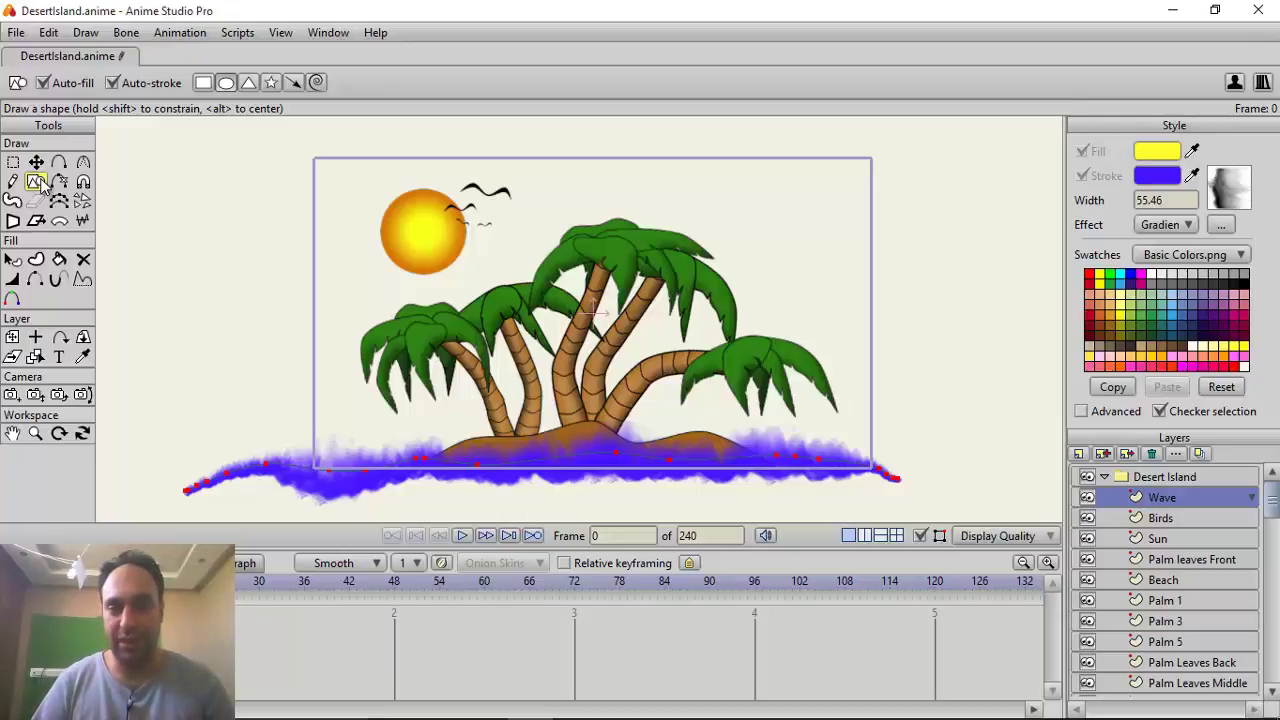
{"action": "left_click", "coordinate": [1224, 189]}
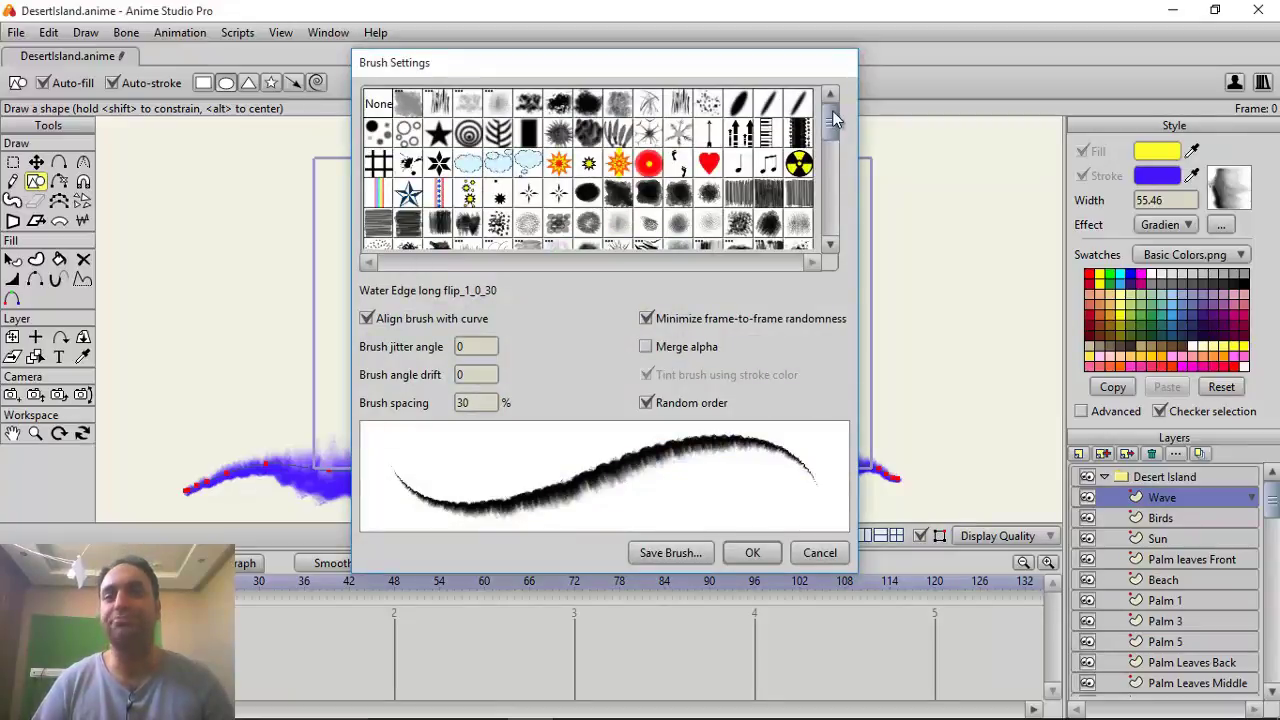
{"action": "mouse_move", "coordinate": [832, 119]}
{"action": "left_mouse_down"}
{"action": "mouse_move", "coordinate": [836, 230]}
{"action": "mouse_move", "coordinate": [859, 102]}
{"action": "left_mouse_up"}
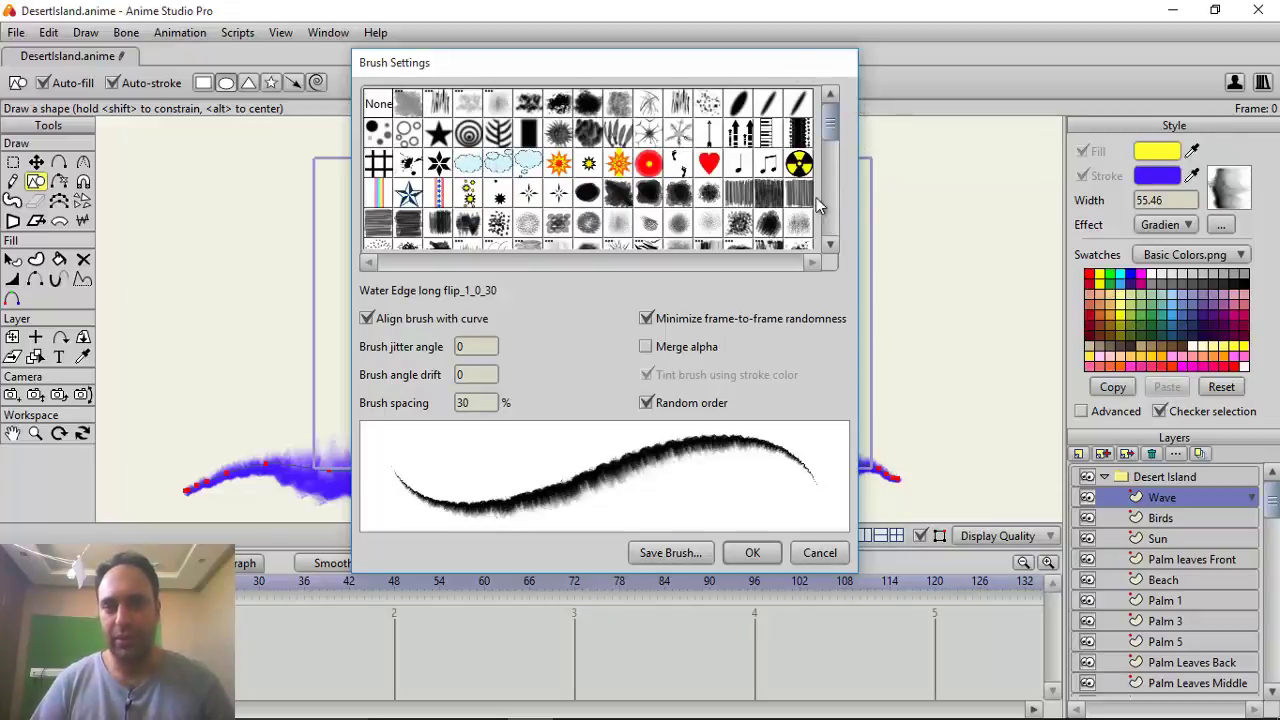
{"action": "left_click", "coordinate": [808, 555]}
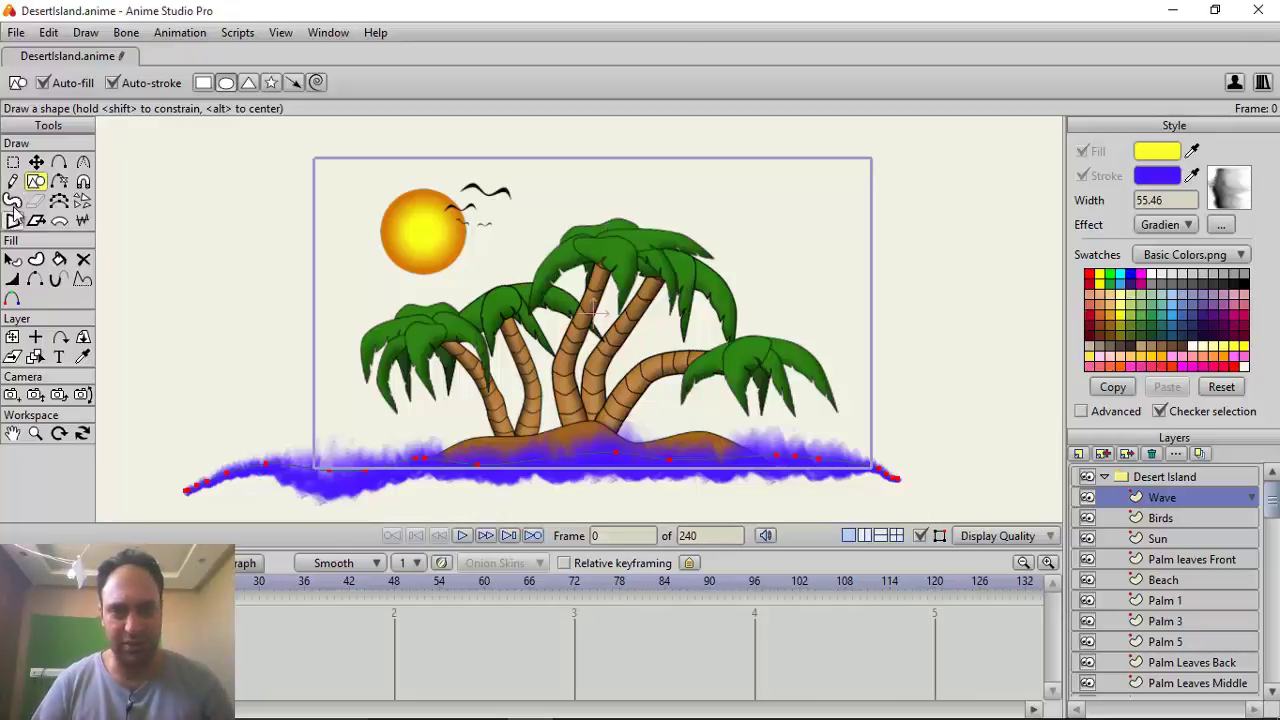
Add a vector layer named Cloud above the Wave layer, ready for freehand drawing
{"action": "left_click", "coordinate": [12, 181]}
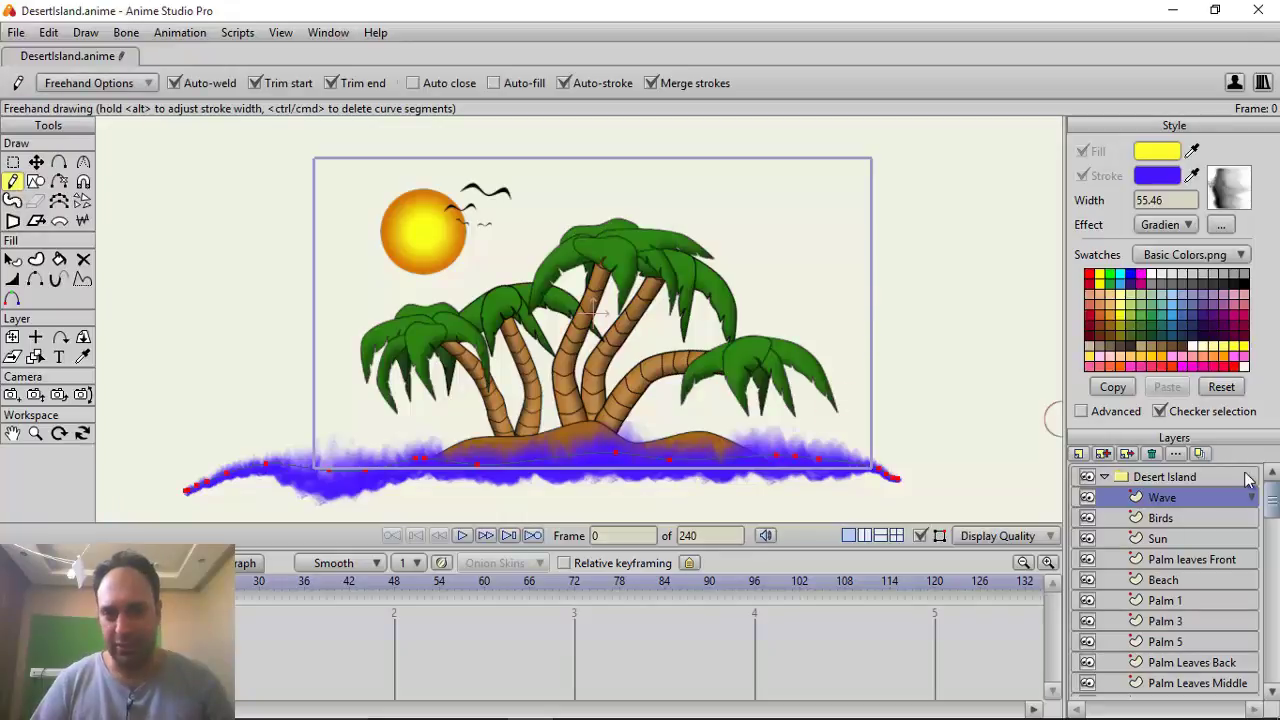
{"action": "left_click", "coordinate": [1079, 455]}
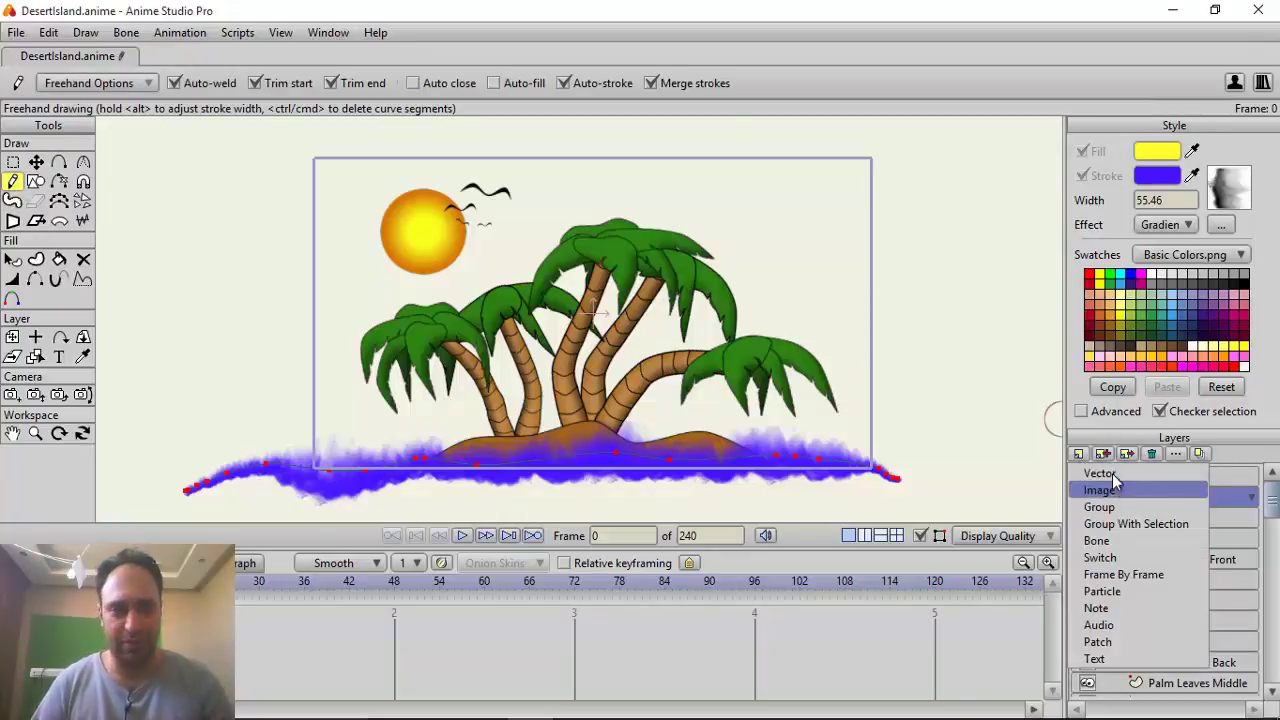
{"action": "left_click", "coordinate": [1112, 473]}
{"action": "type", "text": "Cloud"}
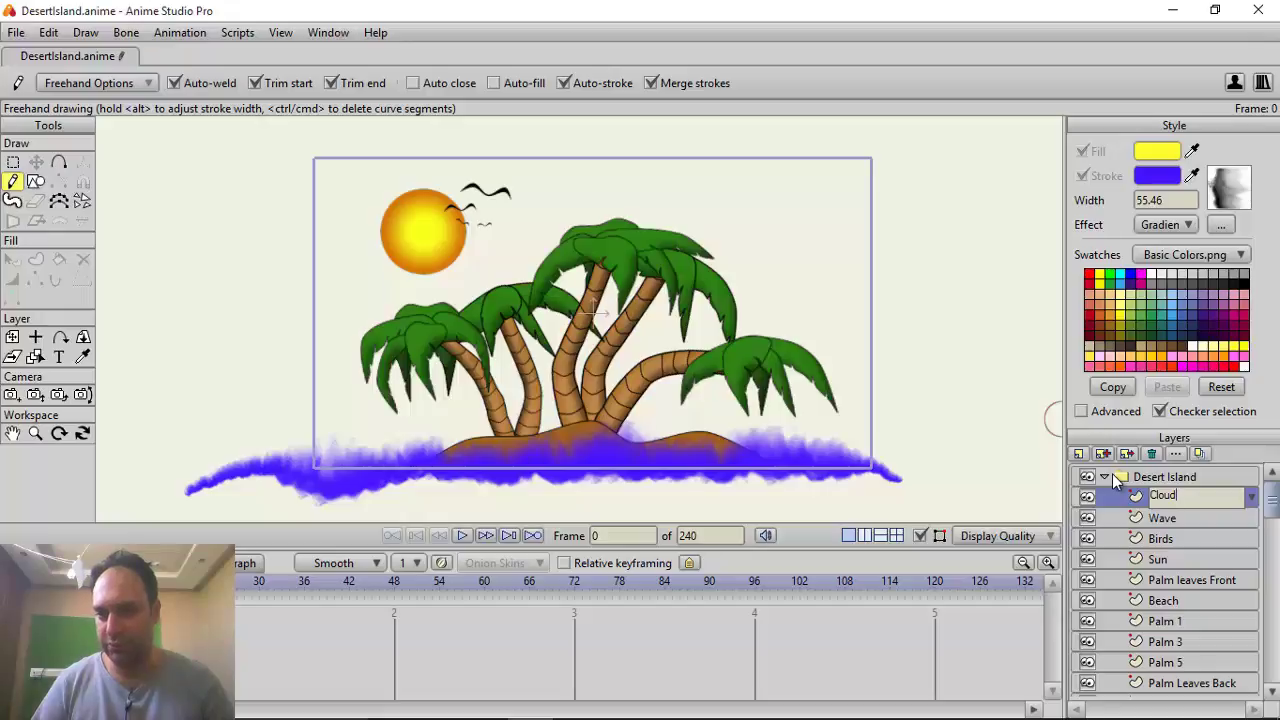
{"action": "key", "text": "Return"}
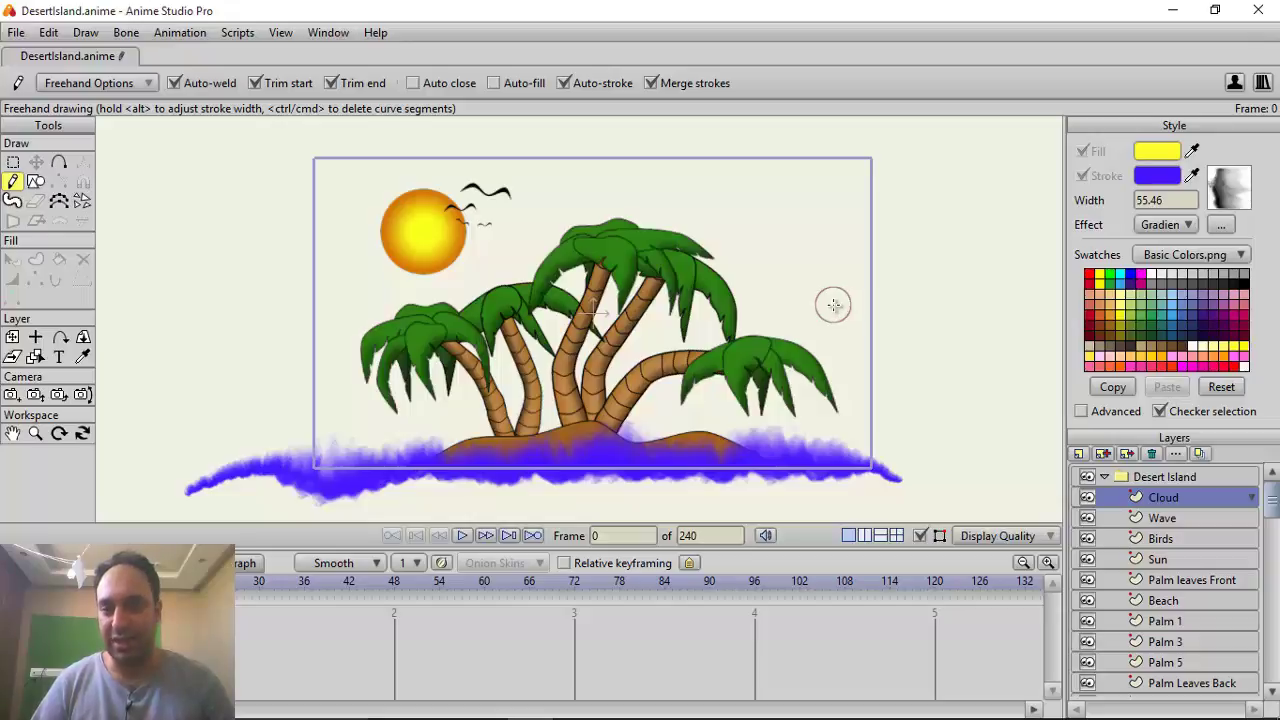
Increase the freehand stroke width to about 217 and draw a curved stroke across the sky over the palm tops and sun
{"action": "mouse_move", "coordinate": [871, 266]}
{"action": "left_mouse_down"}
{"action": "mouse_move", "coordinate": [914, 277]}
{"action": "mouse_move", "coordinate": [940, 266]}
{"action": "left_mouse_up"}
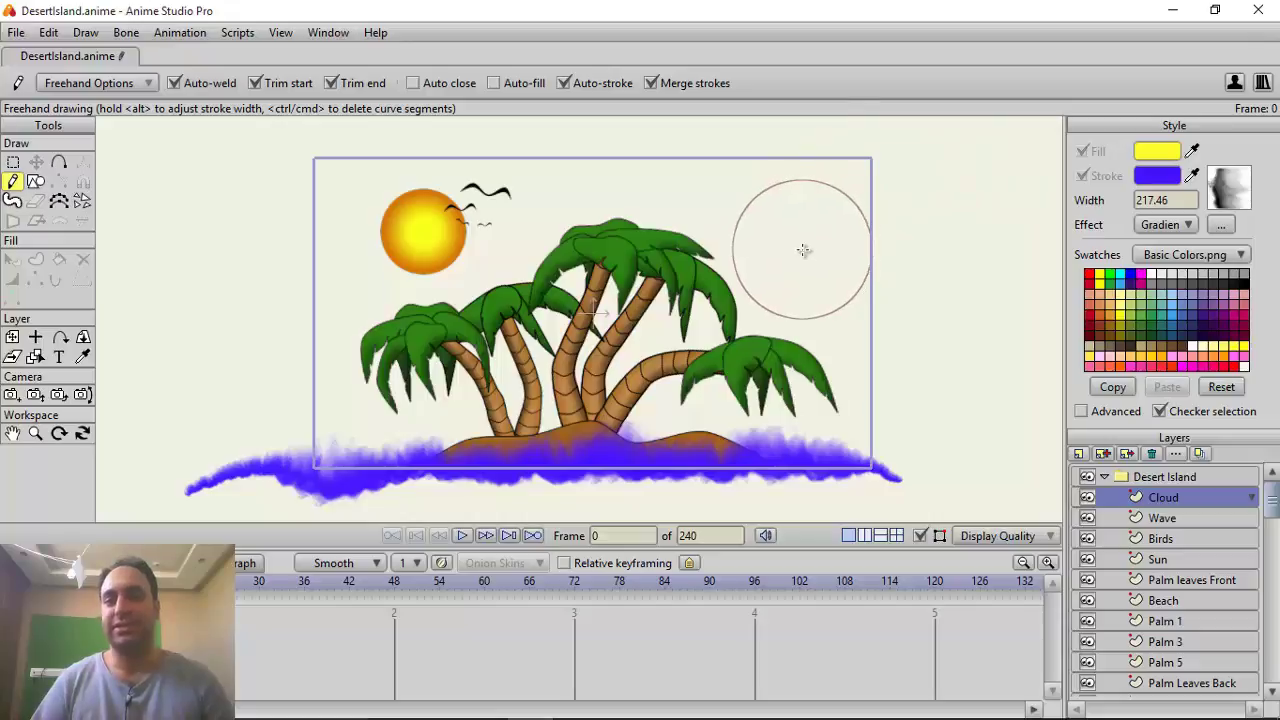
{"action": "mouse_move", "coordinate": [800, 243]}
{"action": "left_mouse_down"}
{"action": "mouse_move", "coordinate": [673, 240]}
{"action": "mouse_move", "coordinate": [607, 282]}
{"action": "mouse_move", "coordinate": [410, 232]}
{"action": "mouse_move", "coordinate": [208, 231]}
{"action": "left_mouse_up"}
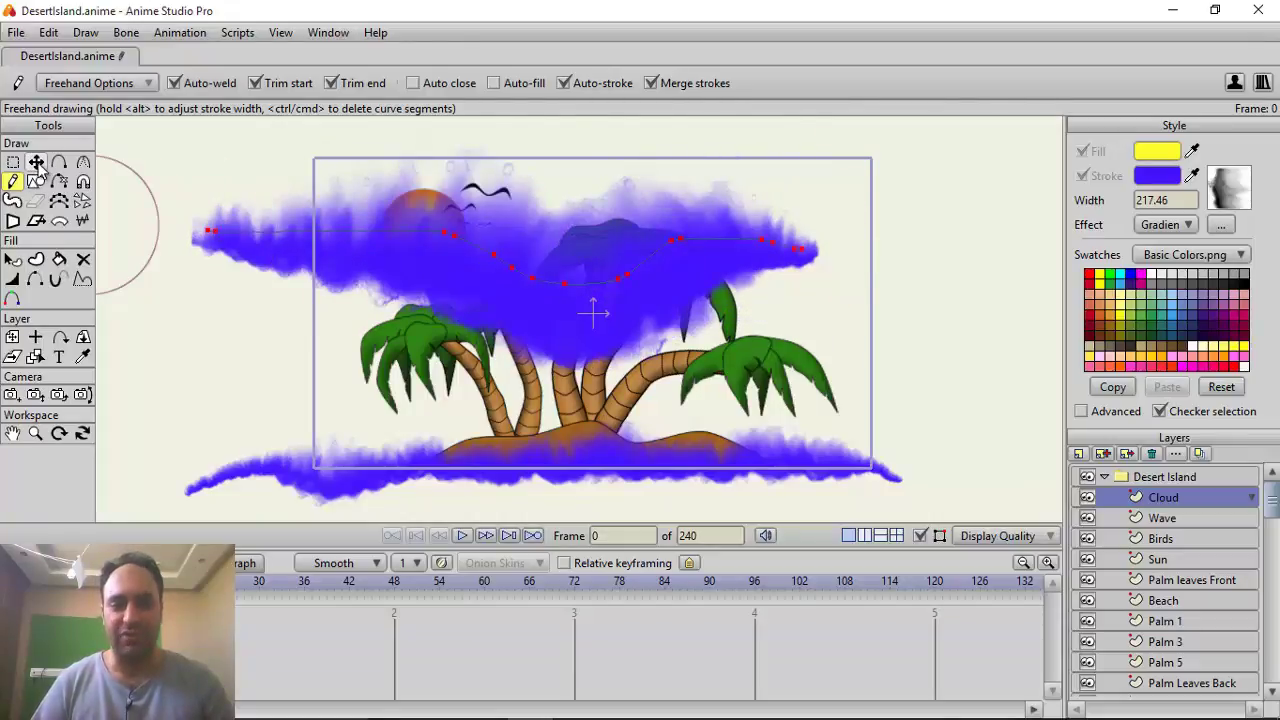
Select the brush stroke across the sky and change its brush to the single-cloud brush Brush529_0_80_200.png
{"action": "left_click", "coordinate": [35, 162]}
{"action": "left_click", "coordinate": [12, 259]}
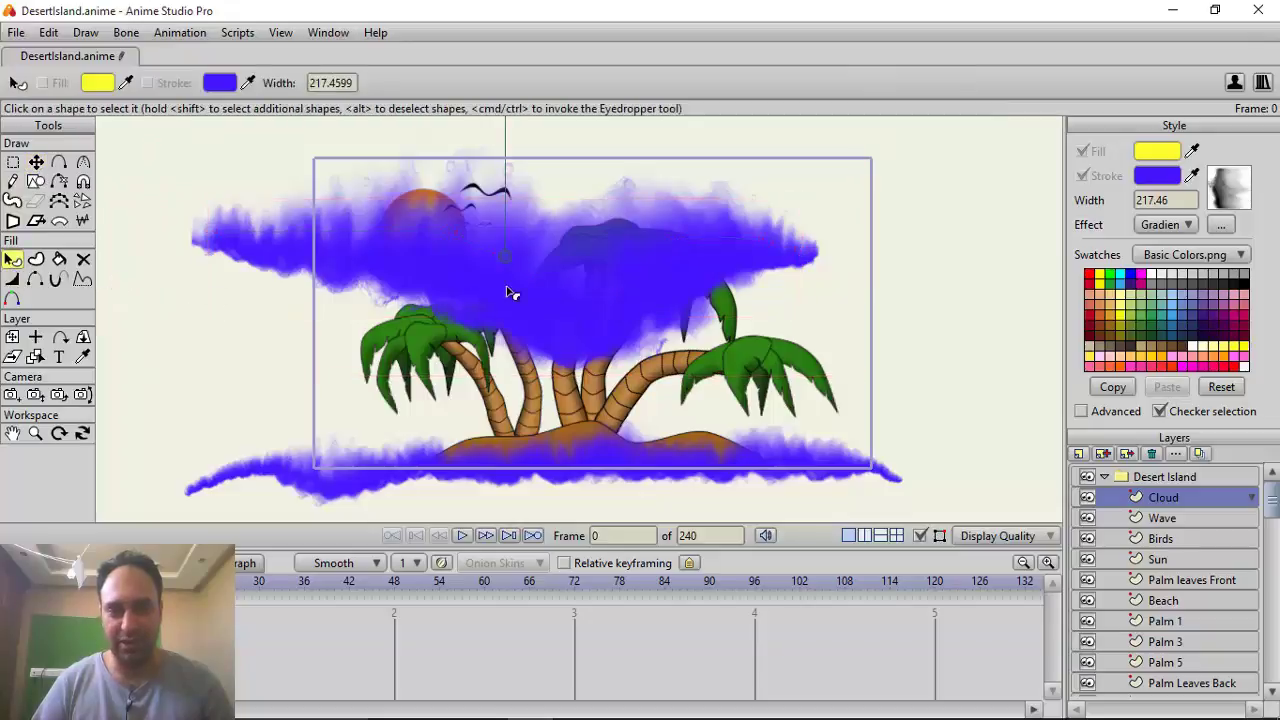
{"action": "left_click", "coordinate": [508, 292]}
{"action": "left_click", "coordinate": [1229, 186]}
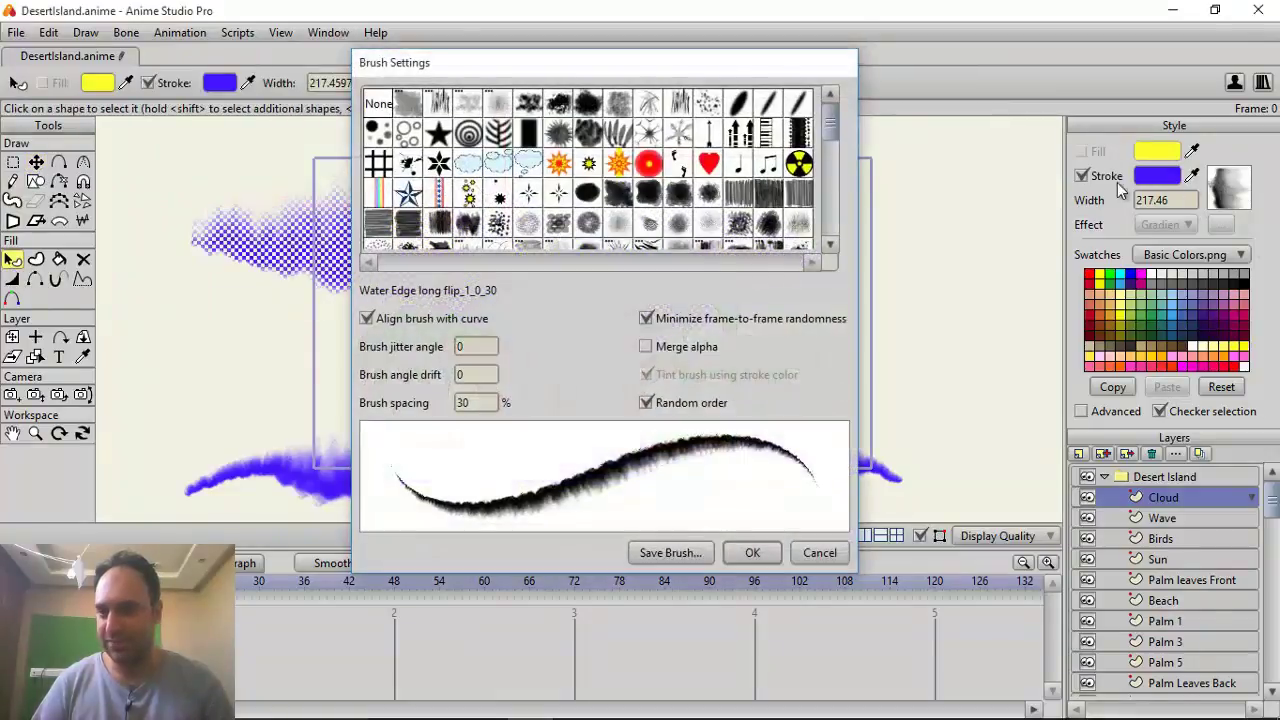
{"action": "left_click", "coordinate": [476, 166]}
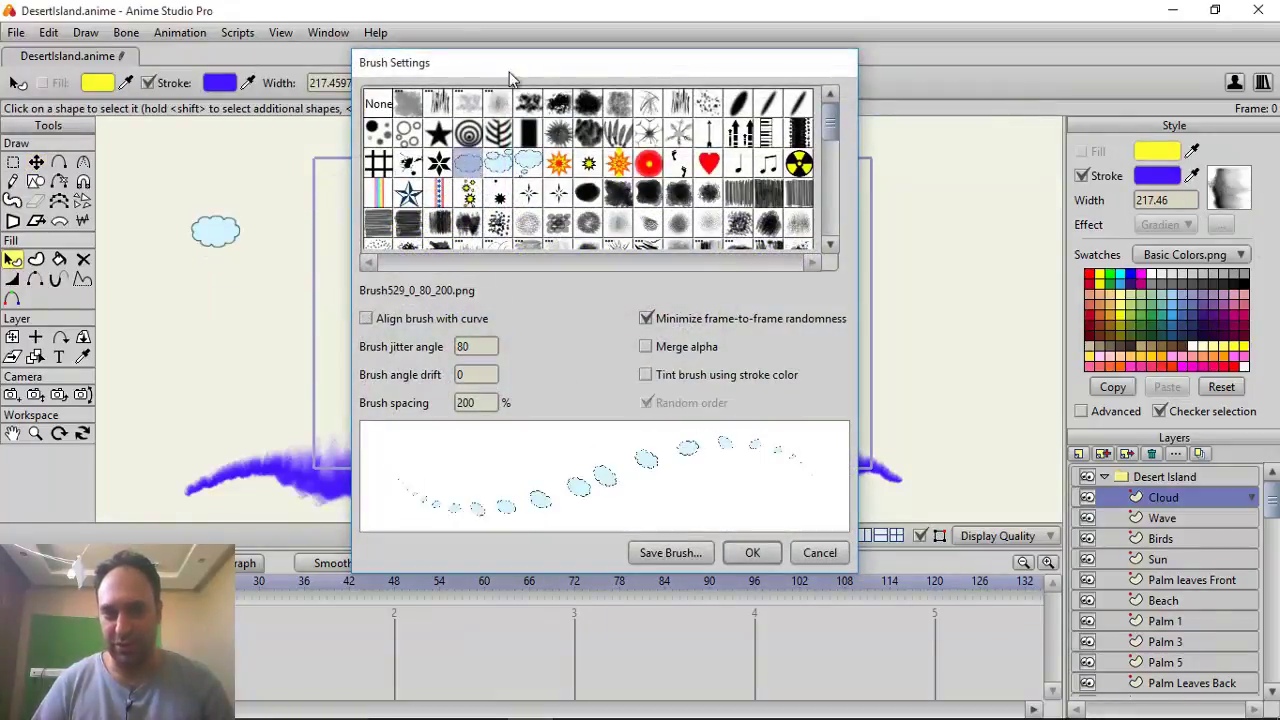
{"action": "mouse_move", "coordinate": [479, 75]}
{"action": "left_mouse_down"}
{"action": "mouse_move", "coordinate": [1008, 95]}
{"action": "mouse_move", "coordinate": [831, 67]}
{"action": "left_mouse_up"}
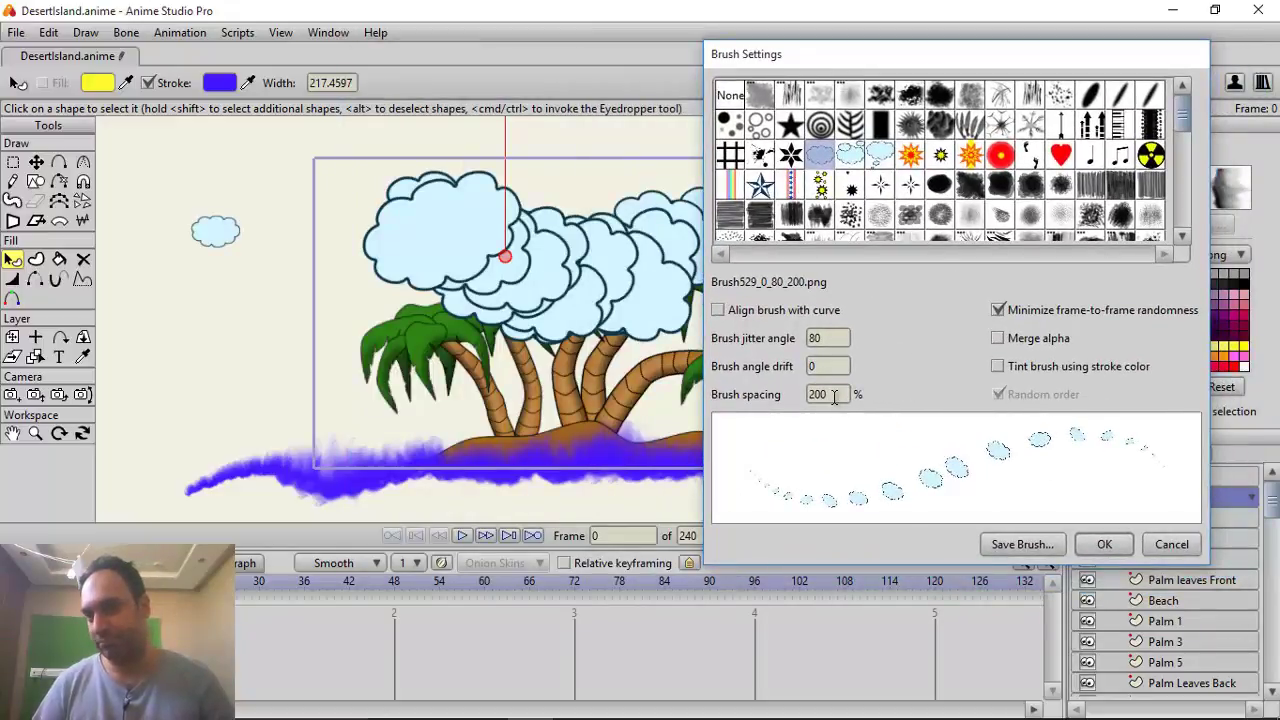
Try brush spacings of 100, 500 and 900 percent for the cloud brush
{"action": "left_click_drag", "start_coordinate": [834, 397], "coordinate": [803, 400]}
{"action": "type", "text": "100"}
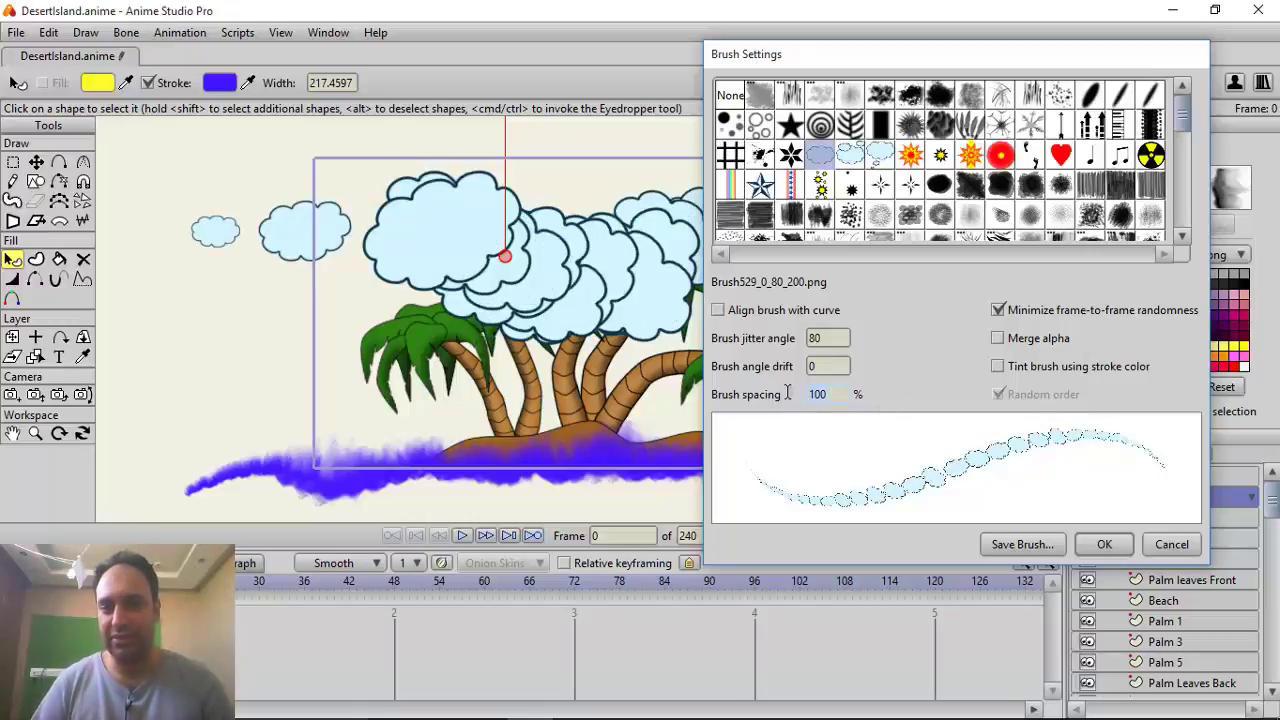
{"action": "type", "text": "1"}
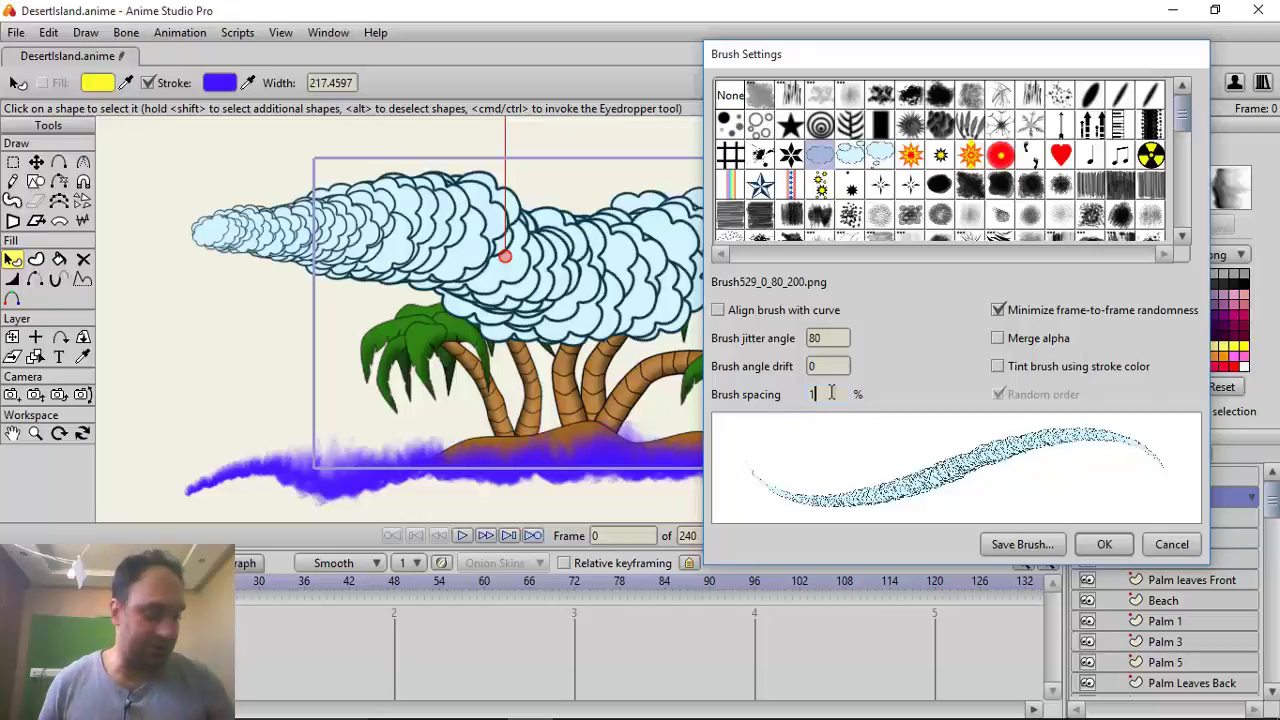
{"action": "key", "text": "BackSpace"}
{"action": "type", "text": "500"}
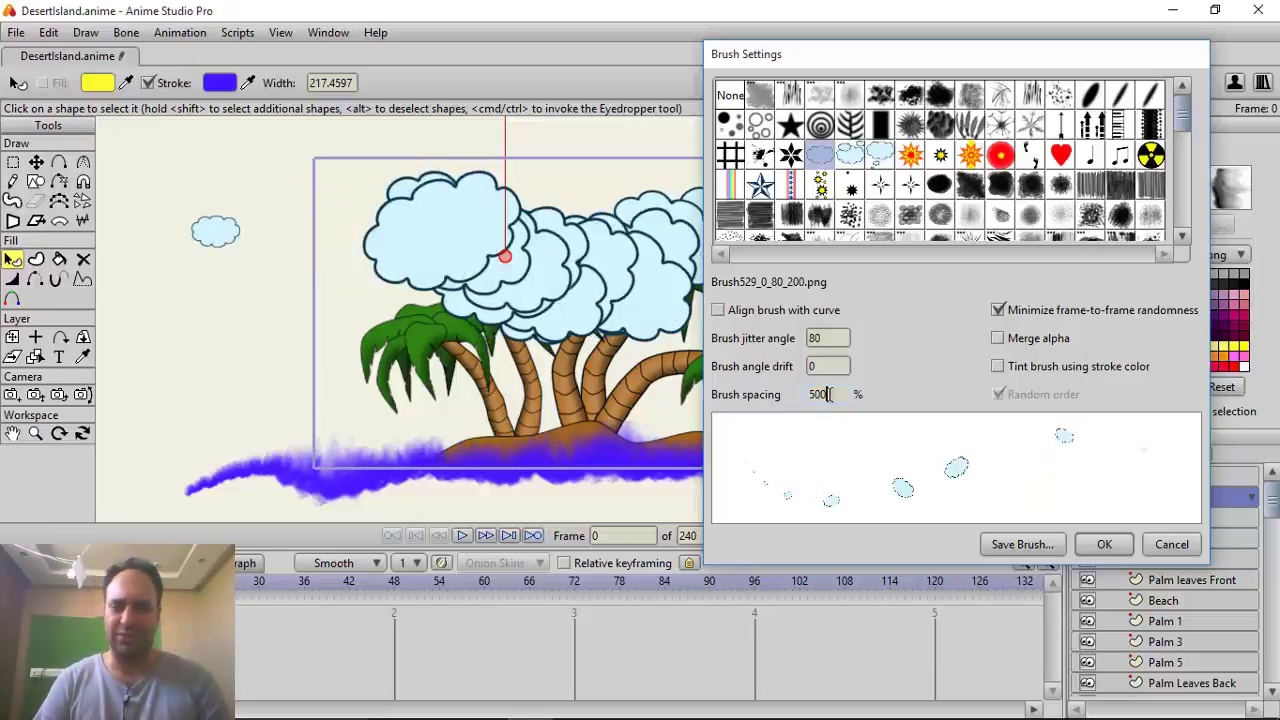
{"action": "left_click_drag", "start_coordinate": [828, 394], "coordinate": [747, 396]}
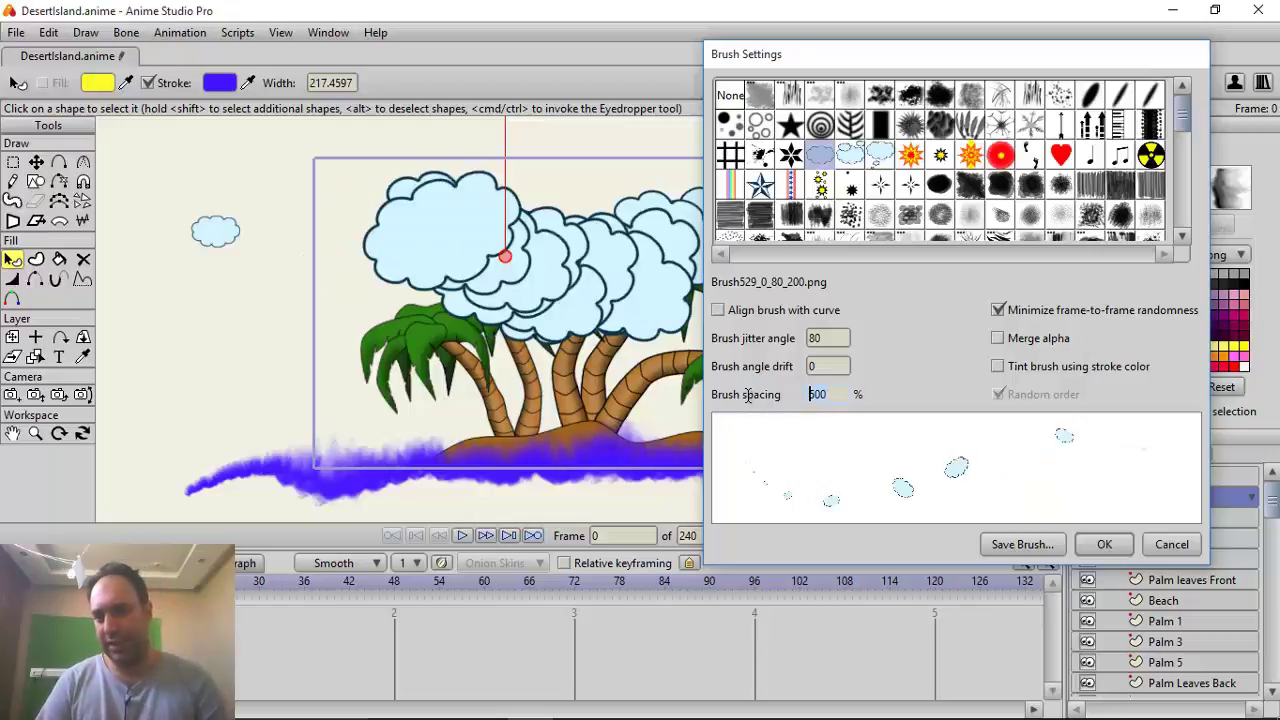
{"action": "type", "text": "900"}
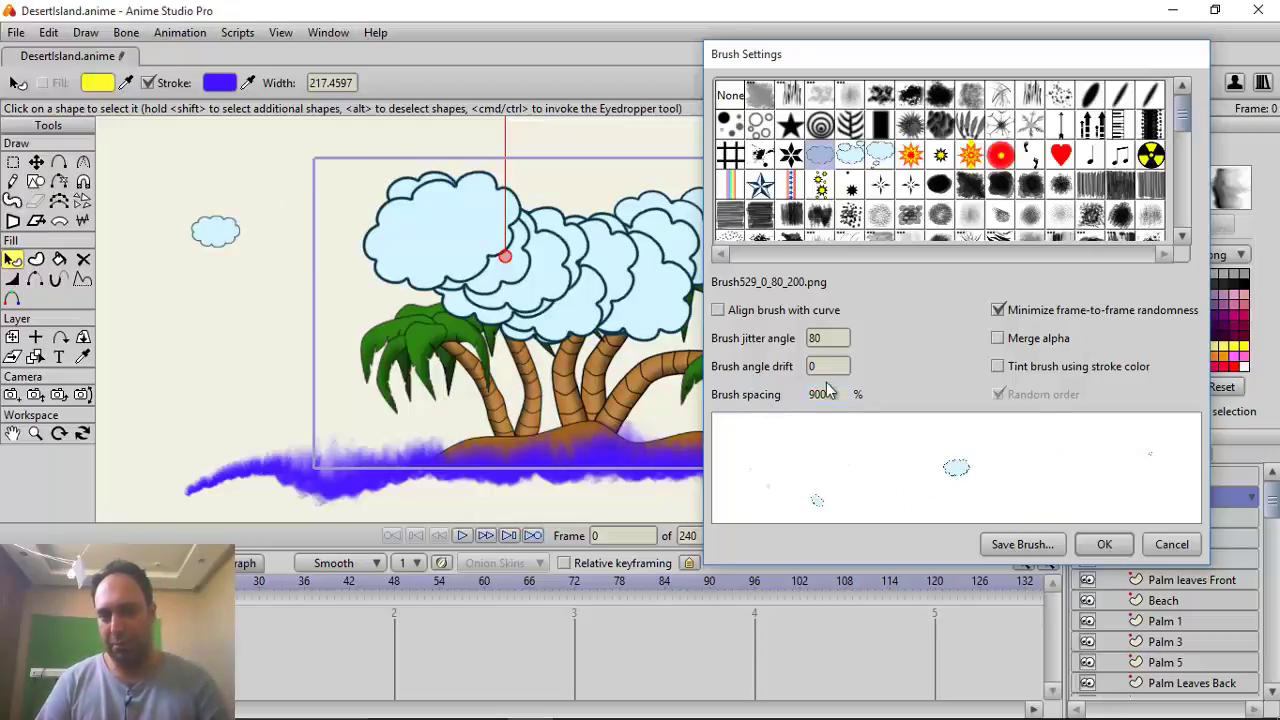
Set the cloud brush's jitter angle to 30
{"action": "left_click_drag", "start_coordinate": [832, 340], "coordinate": [800, 339]}
{"action": "type", "text": "3"}
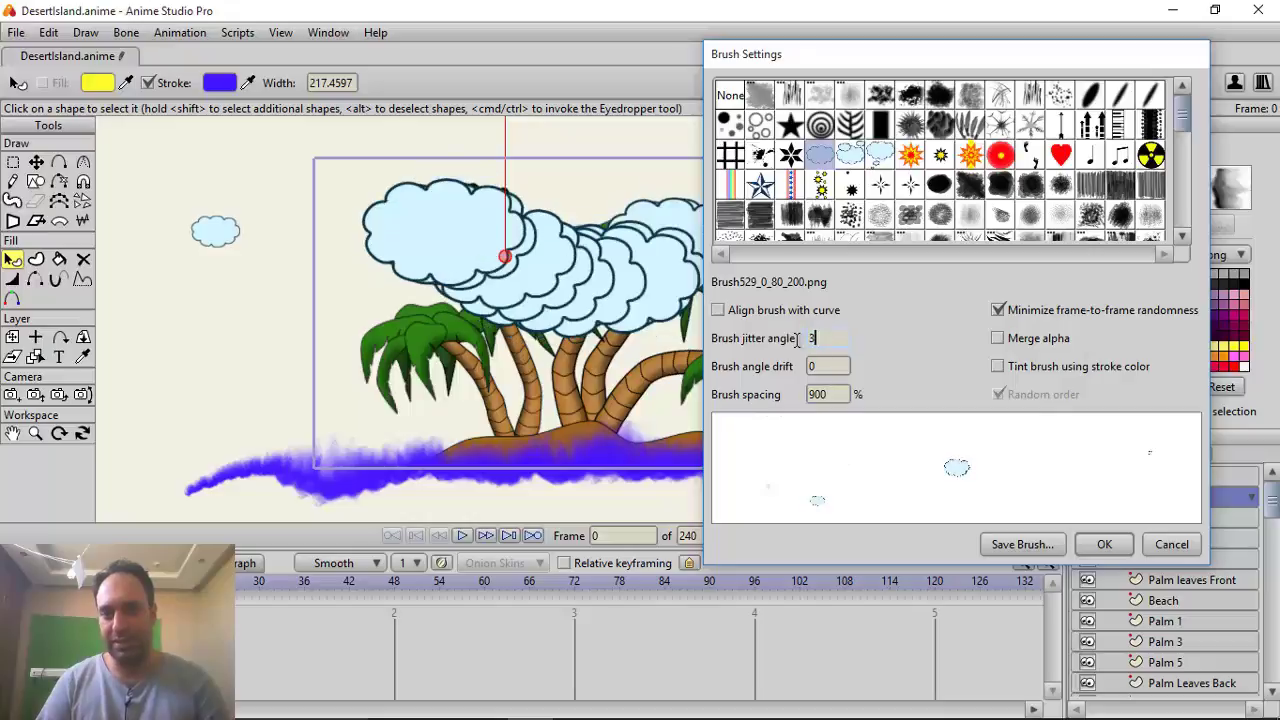
{"action": "type", "text": "0"}
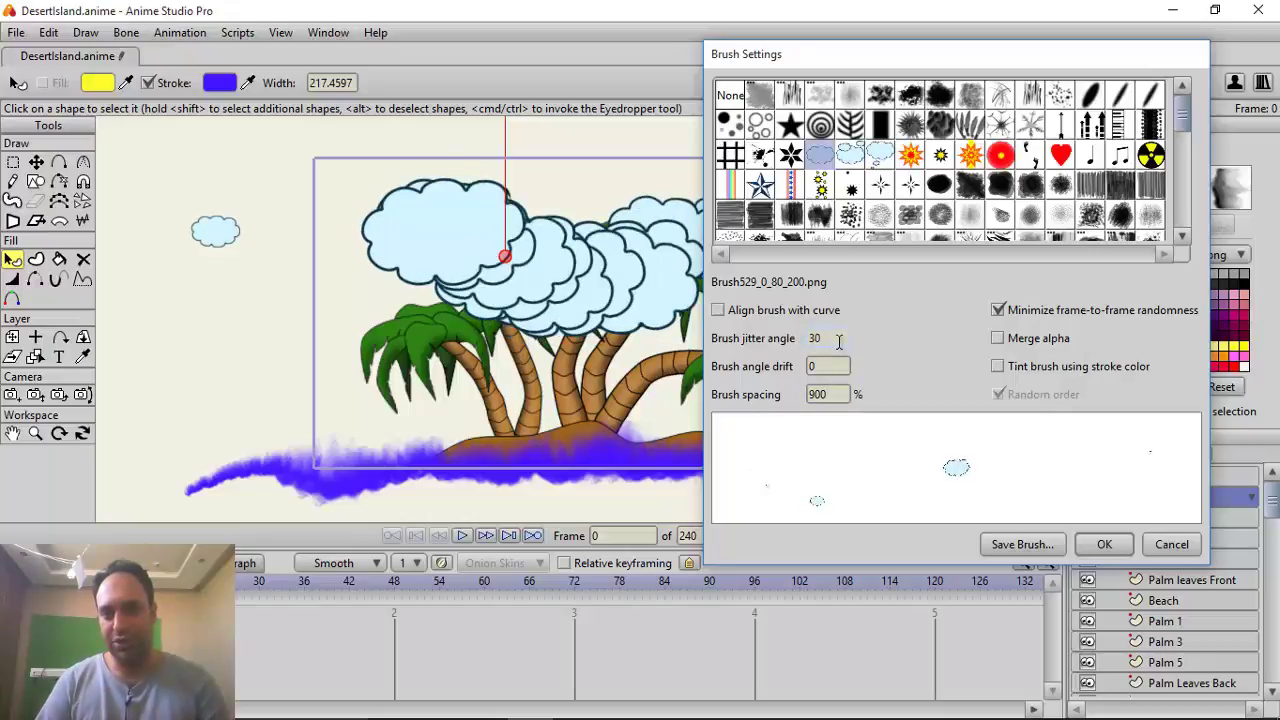
Try aligning the cloud brush with the curve, toggling the option to compare, and leave it off
{"action": "left_click", "coordinate": [728, 310]}
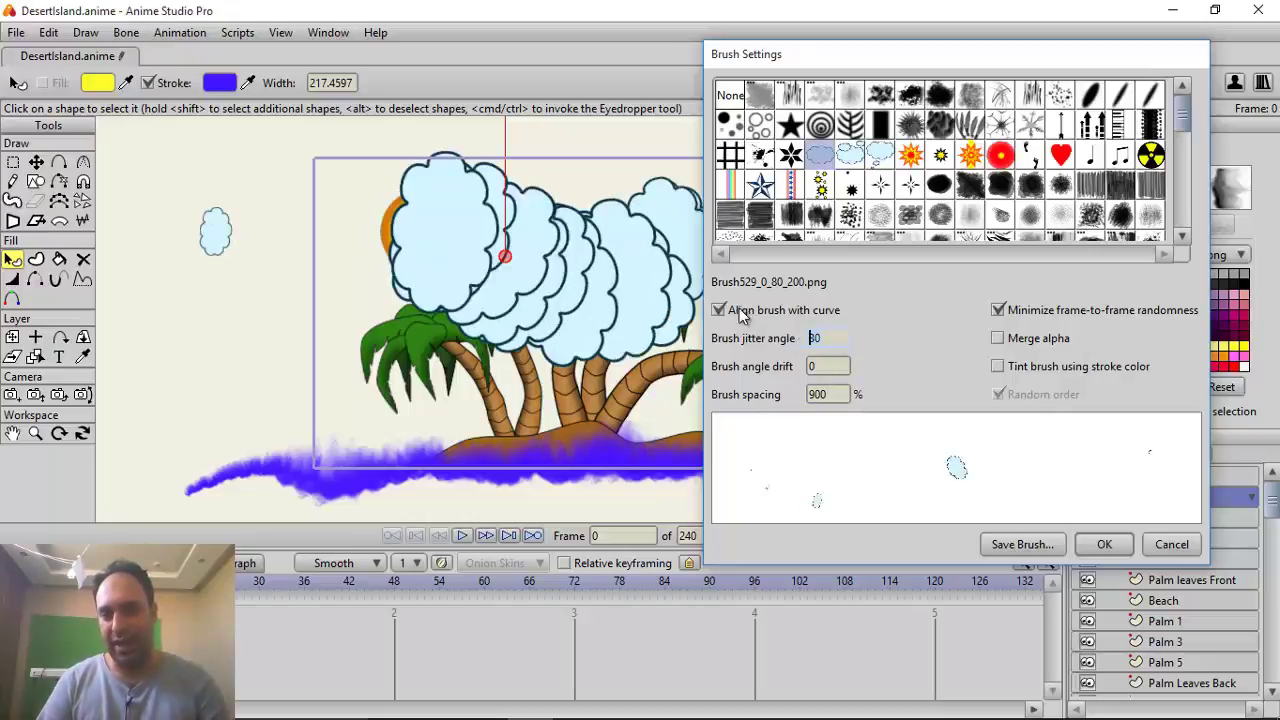
{"action": "left_click", "coordinate": [728, 310]}
{"action": "left_click", "coordinate": [729, 310]}
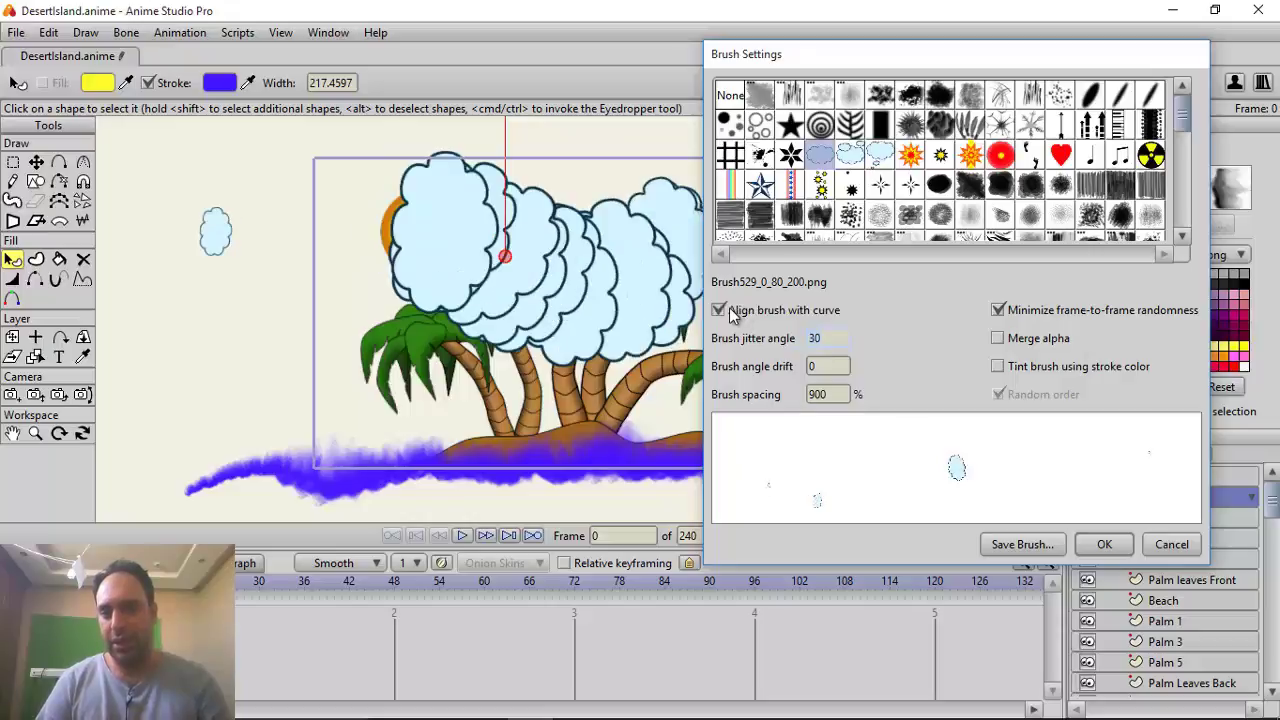
{"action": "left_click", "coordinate": [729, 311]}
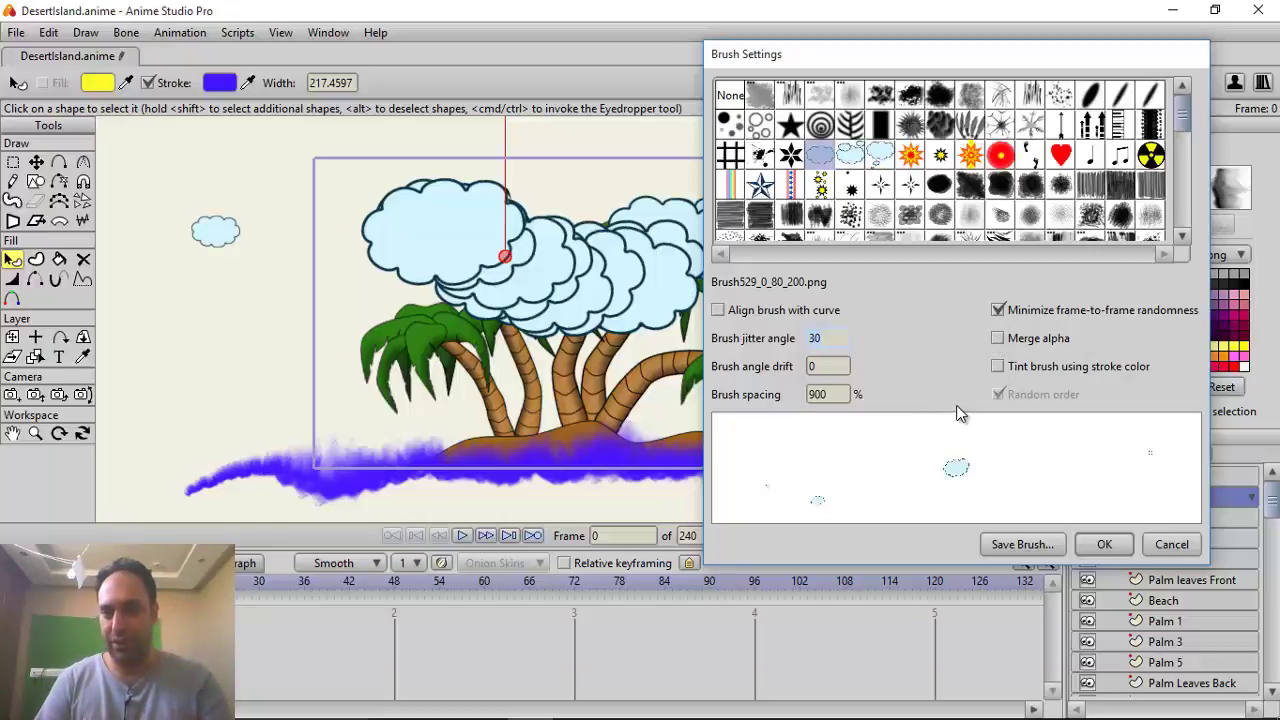
{"action": "left_click", "coordinate": [785, 312]}
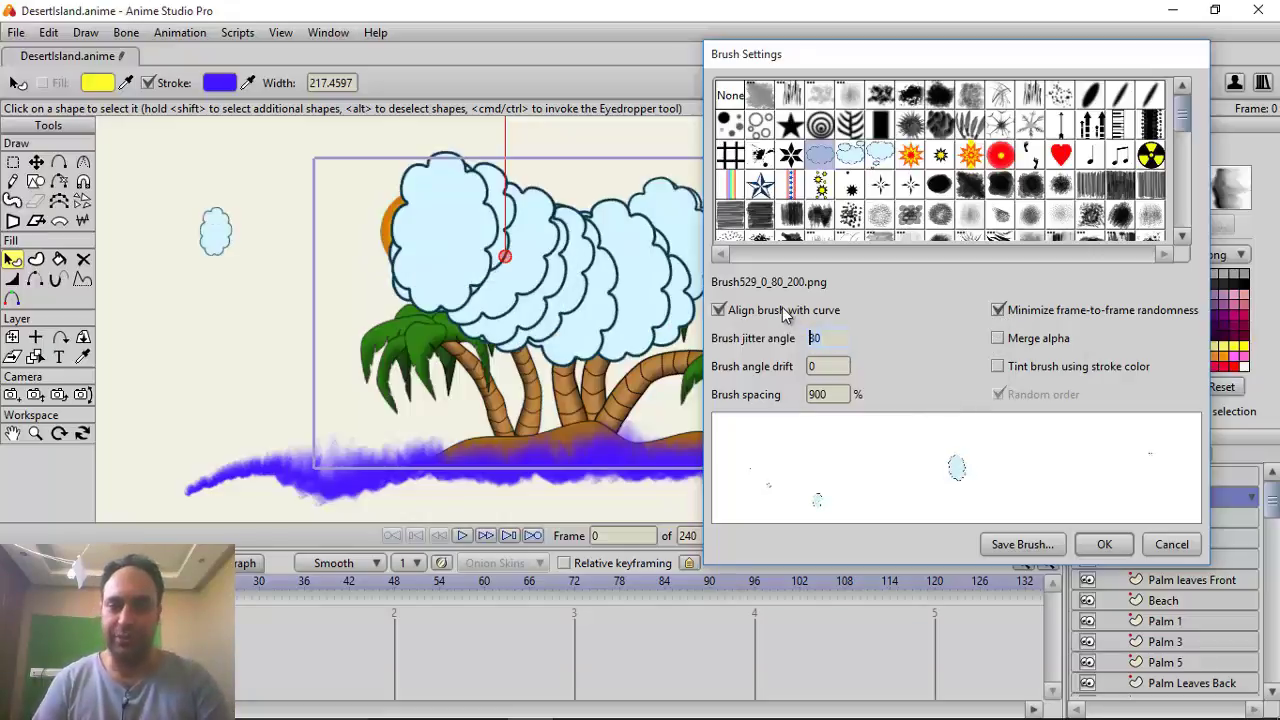
{"action": "left_click", "coordinate": [785, 313]}
Set the cloud brush's spacing to 500 percent, try an angle drift of 40 and clear it, and apply the brush settings
{"action": "left_click", "coordinate": [835, 393]}
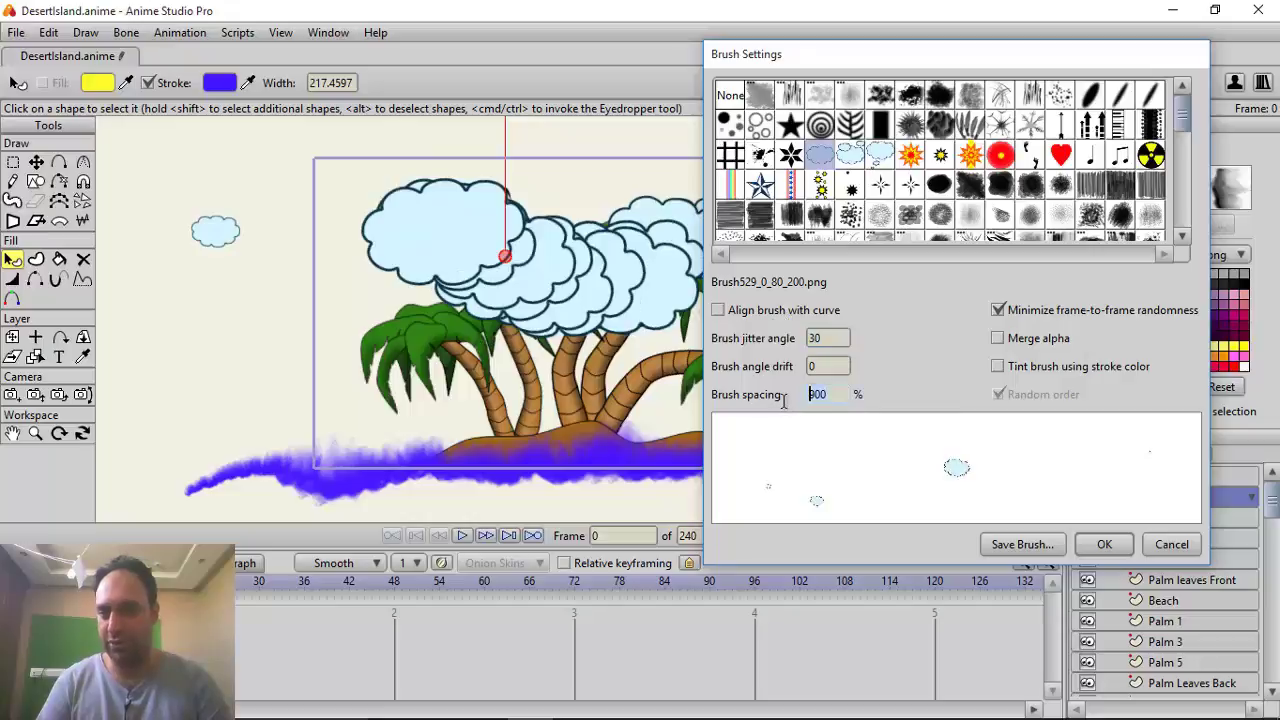
{"action": "type", "text": "500"}
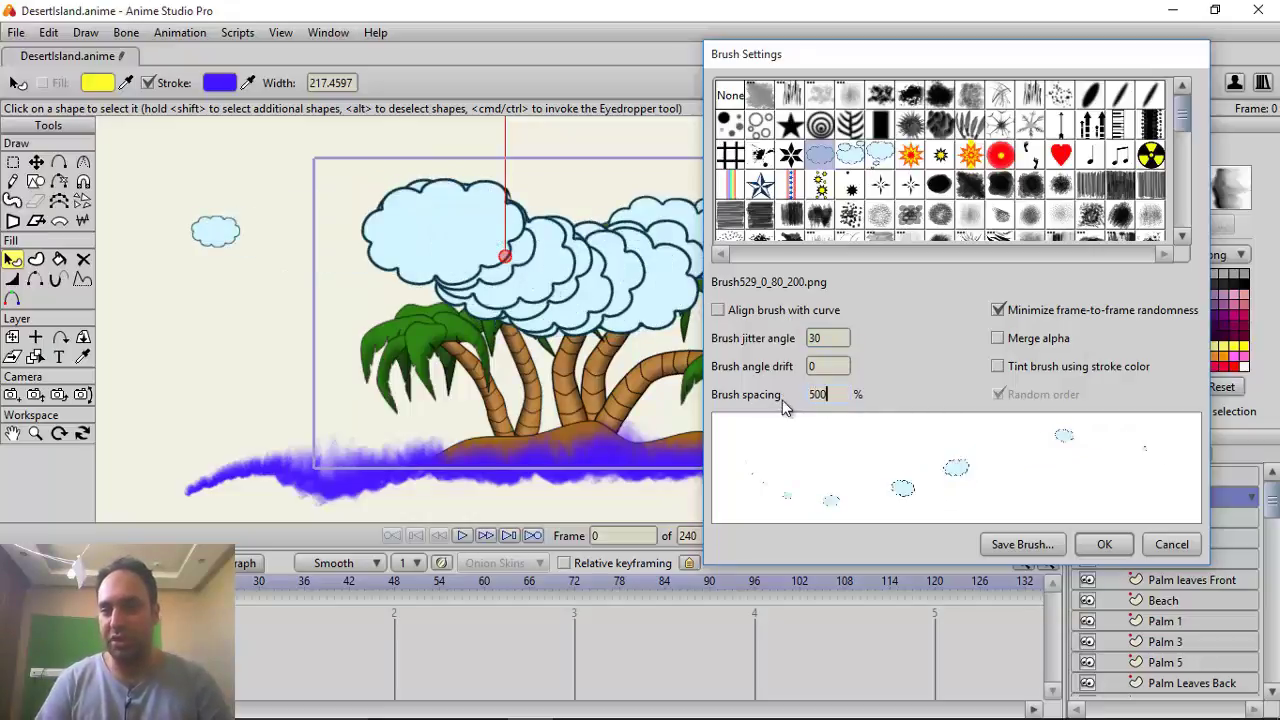
{"action": "left_click", "coordinate": [825, 366]}
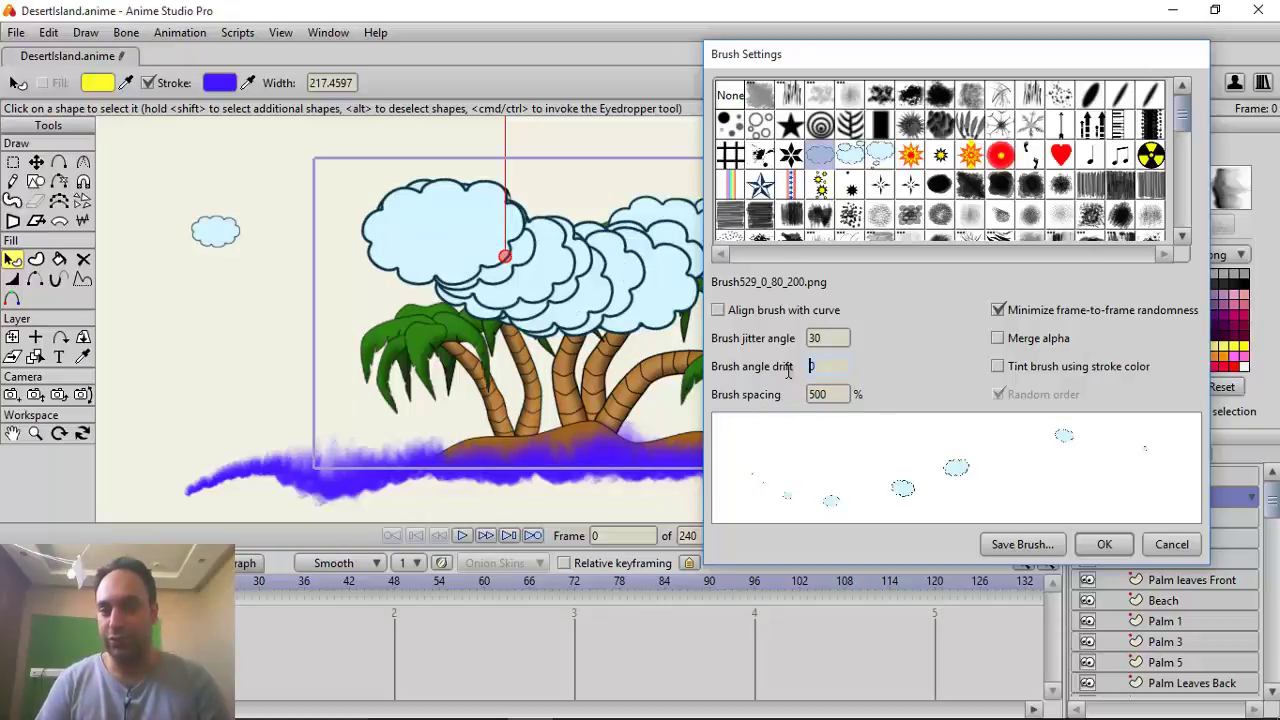
{"action": "type", "text": "40"}
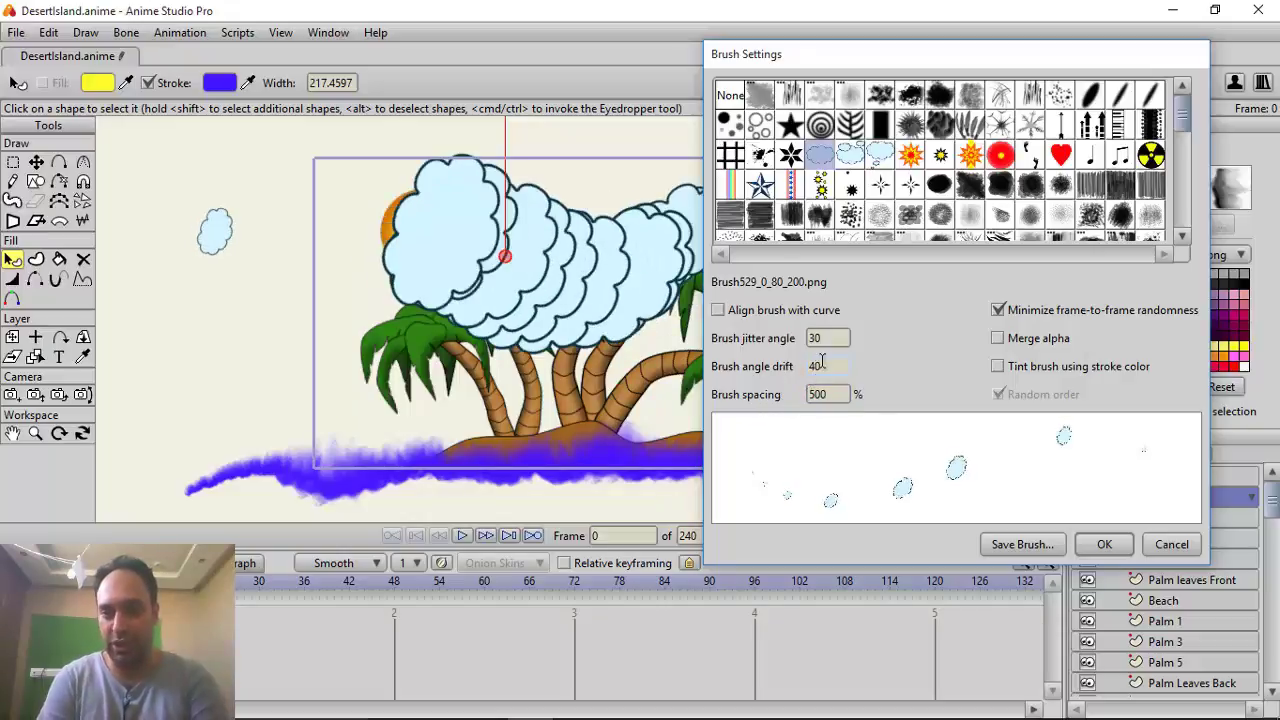
{"action": "left_click", "coordinate": [762, 312]}
{"action": "left_click", "coordinate": [762, 312]}
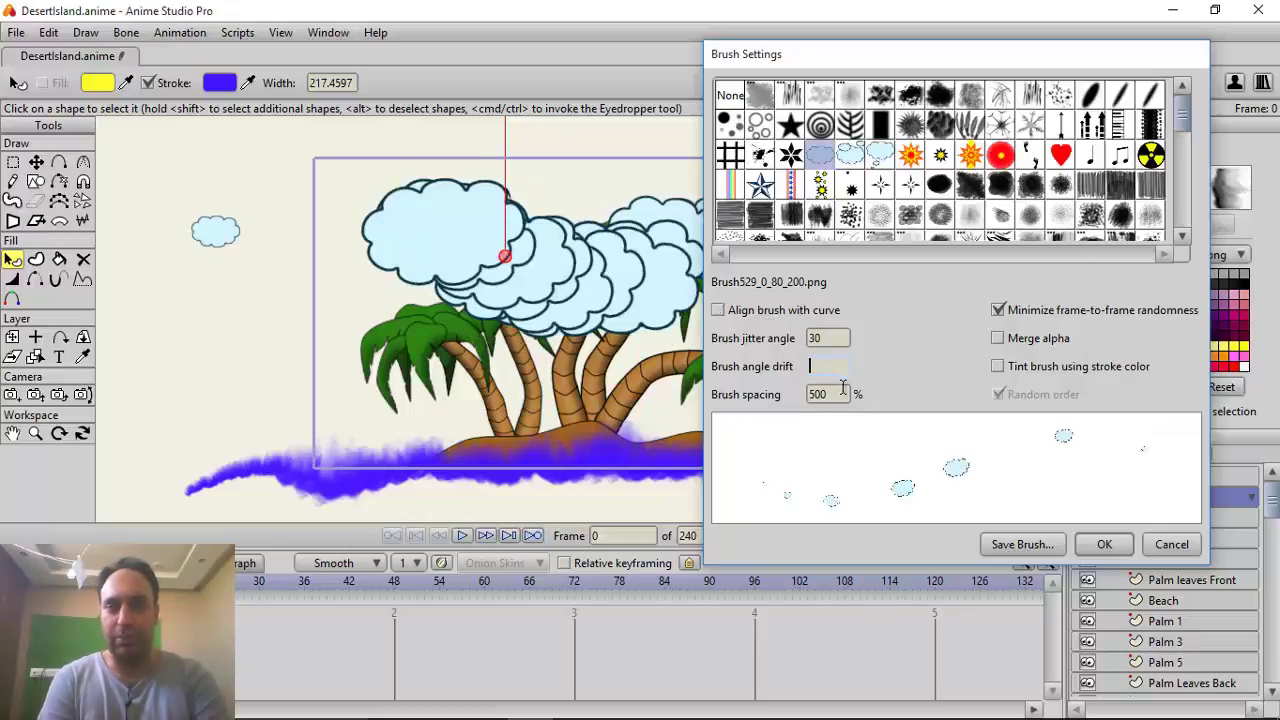
{"action": "left_click", "coordinate": [1108, 544]}
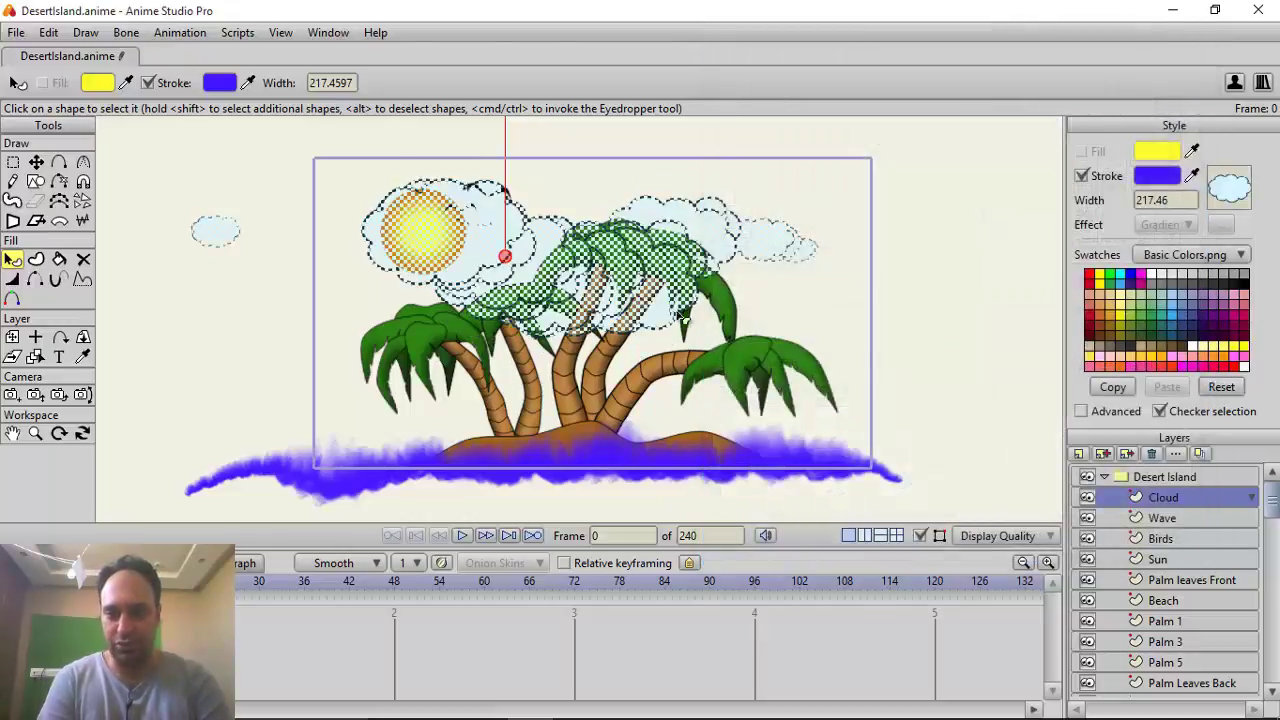
Move the cloud curve's point over the sun left toward the edge of the frame
{"action": "left_click", "coordinate": [37, 163]}
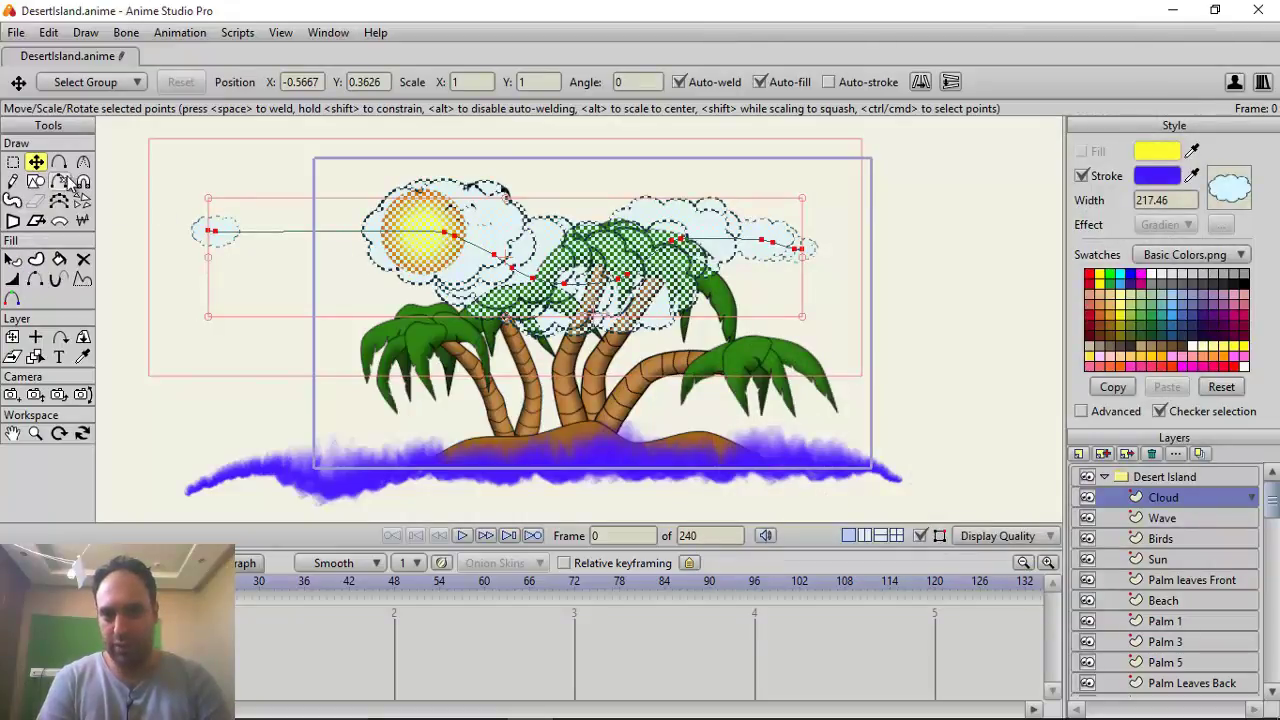
{"action": "left_click", "coordinate": [445, 235]}
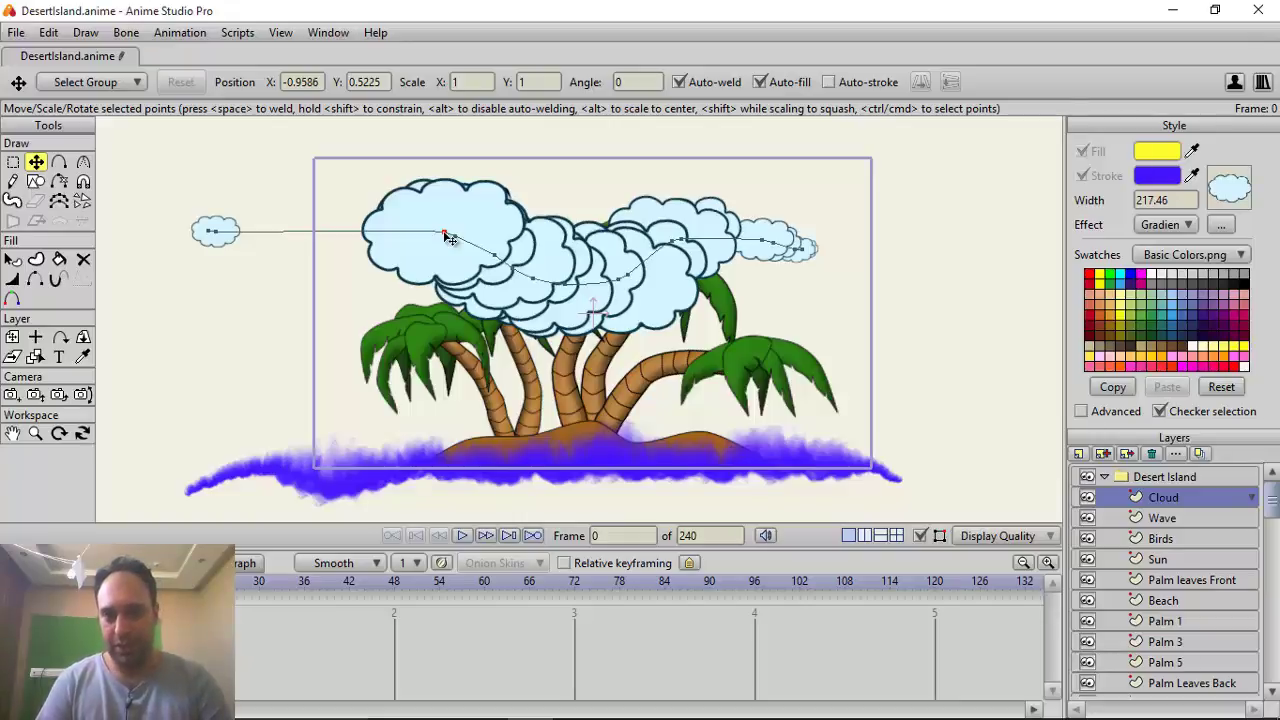
{"action": "left_click_drag", "start_coordinate": [450, 238], "coordinate": [373, 229]}
Delete the surplus points along the middle and right end of the cloud curve to thin out the overlapping clouds
{"action": "left_click_drag", "start_coordinate": [774, 244], "coordinate": [761, 241]}
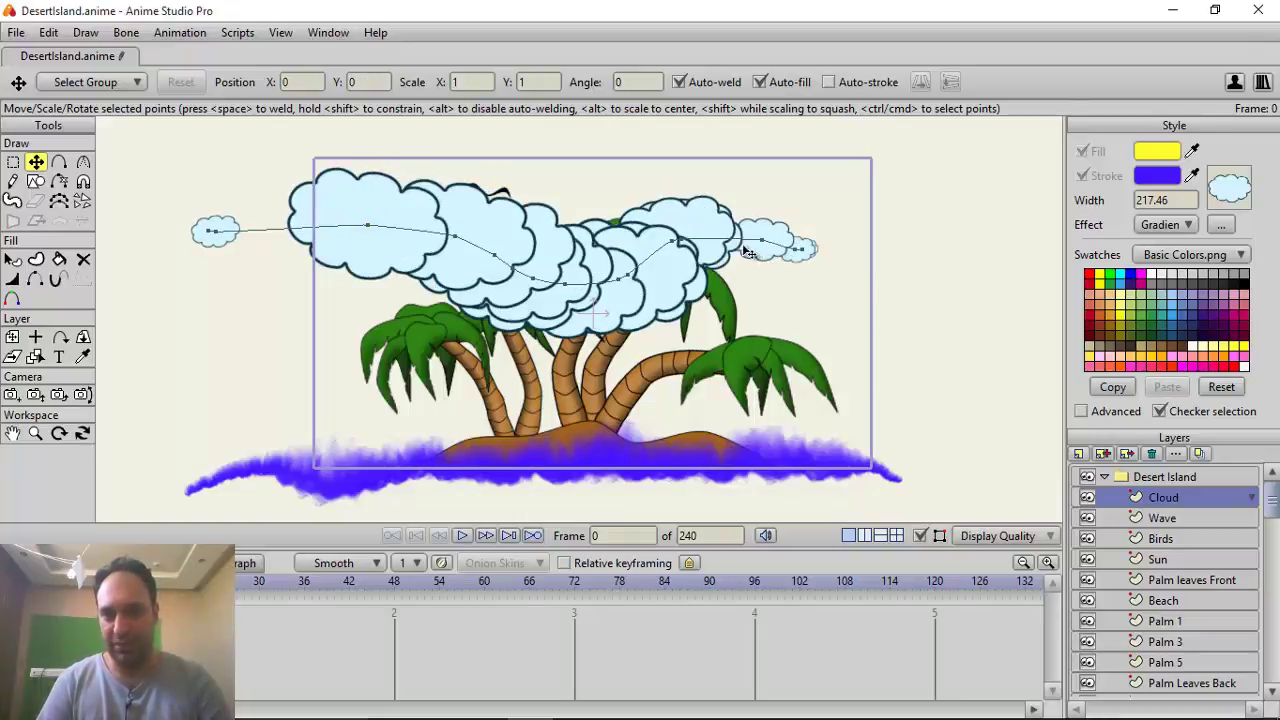
{"action": "key", "text": "ctrl+z"}
{"action": "key", "text": "ctrl+z"}
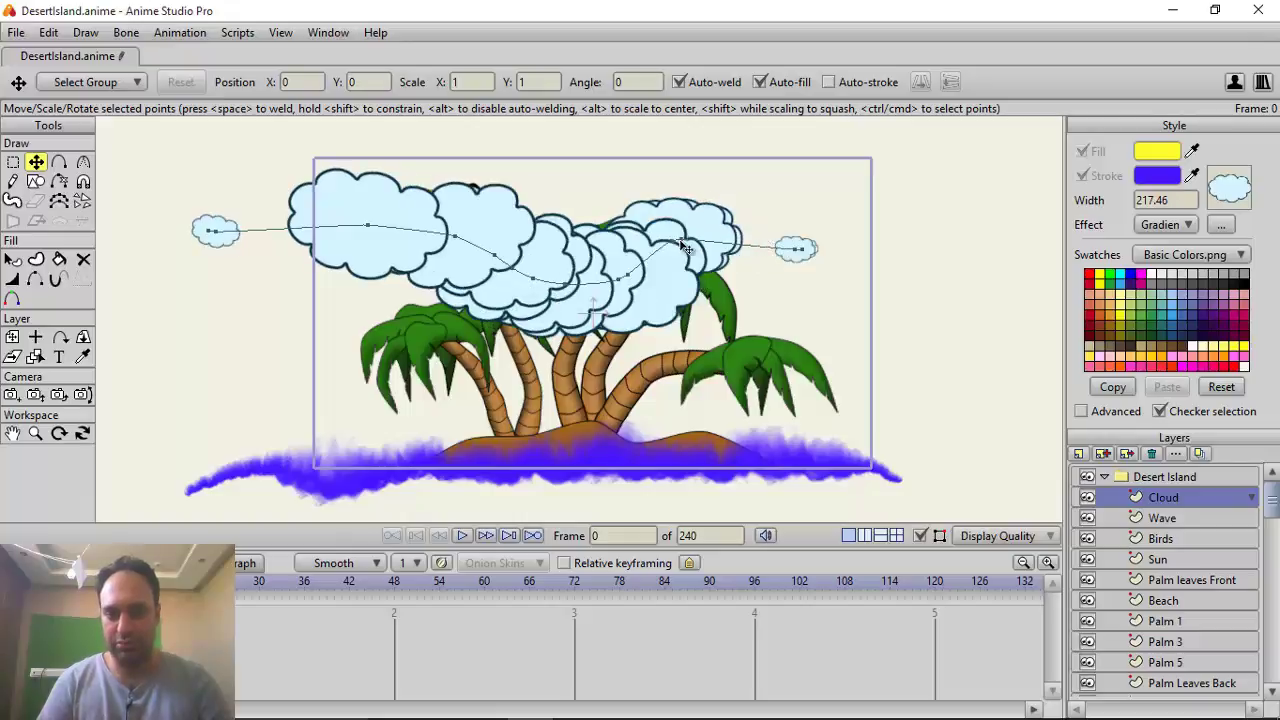
{"action": "left_click_drag", "start_coordinate": [575, 298], "coordinate": [543, 286]}
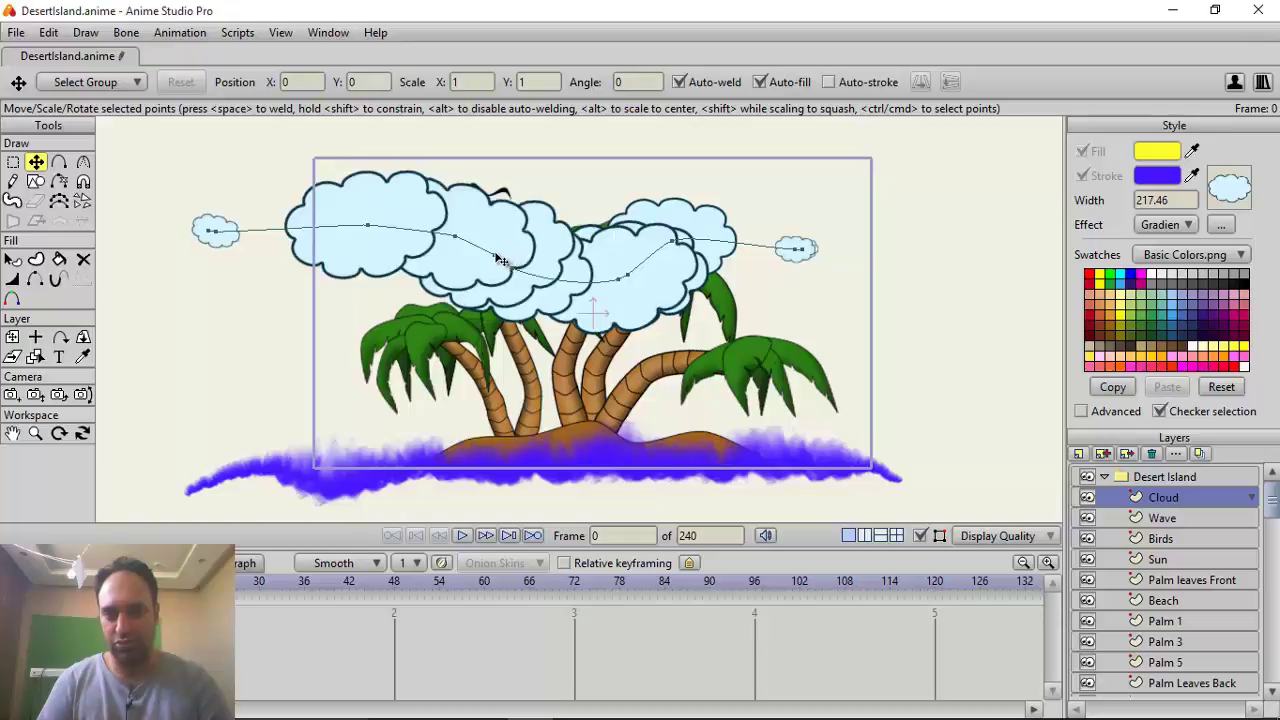
{"action": "mouse_move", "coordinate": [500, 258]}
{"action": "left_mouse_down"}
{"action": "mouse_move", "coordinate": [457, 242]}
{"action": "mouse_move", "coordinate": [514, 246]}
{"action": "left_mouse_up"}
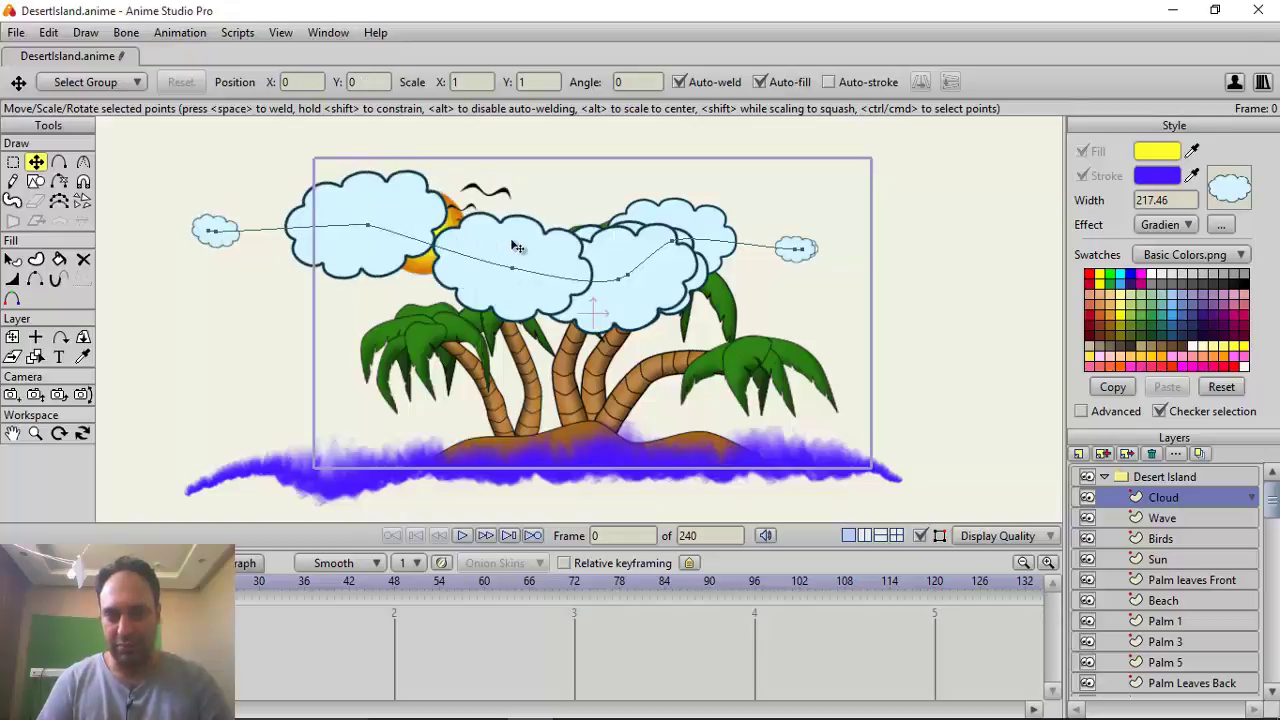
{"action": "left_click_drag", "start_coordinate": [632, 278], "coordinate": [629, 276]}
{"action": "left_click", "coordinate": [800, 249]}
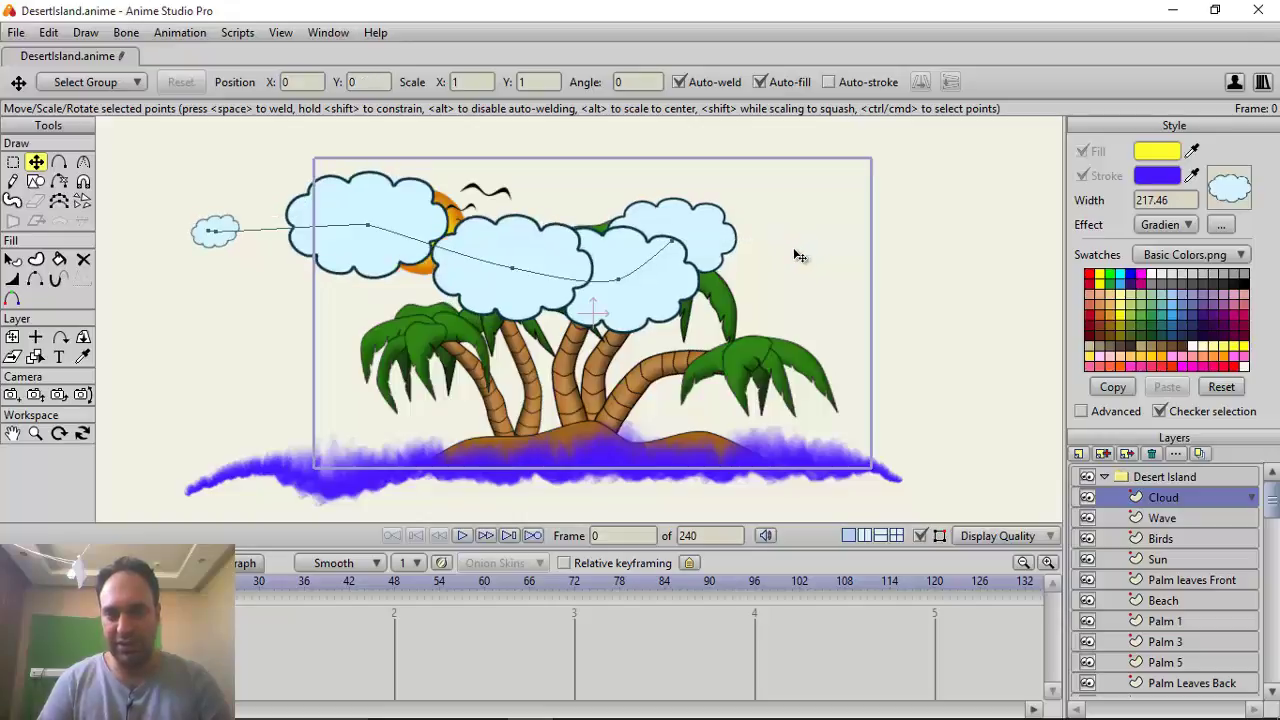
Spread the clouds by moving the curve's points to the frame's upper-right corner, over the right palms, above the palms and beside the left palm
{"action": "left_click_drag", "start_coordinate": [800, 252], "coordinate": [822, 212]}
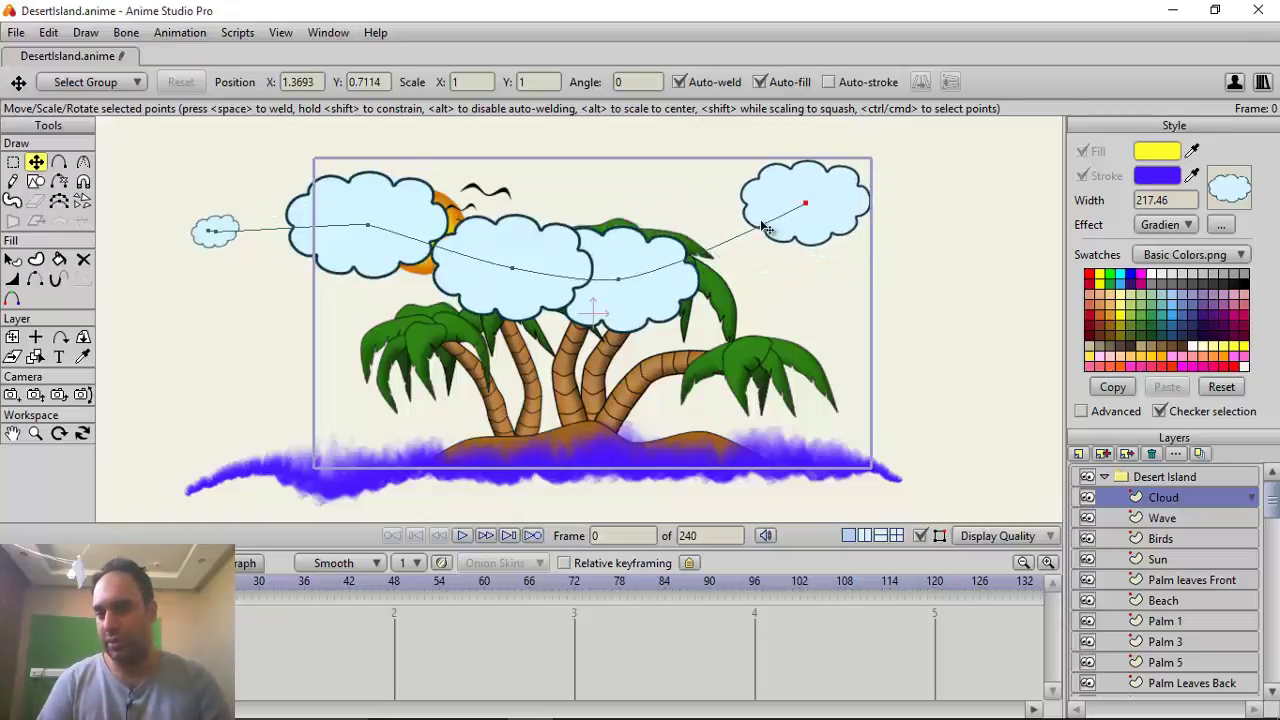
{"action": "left_click_drag", "start_coordinate": [619, 283], "coordinate": [692, 303]}
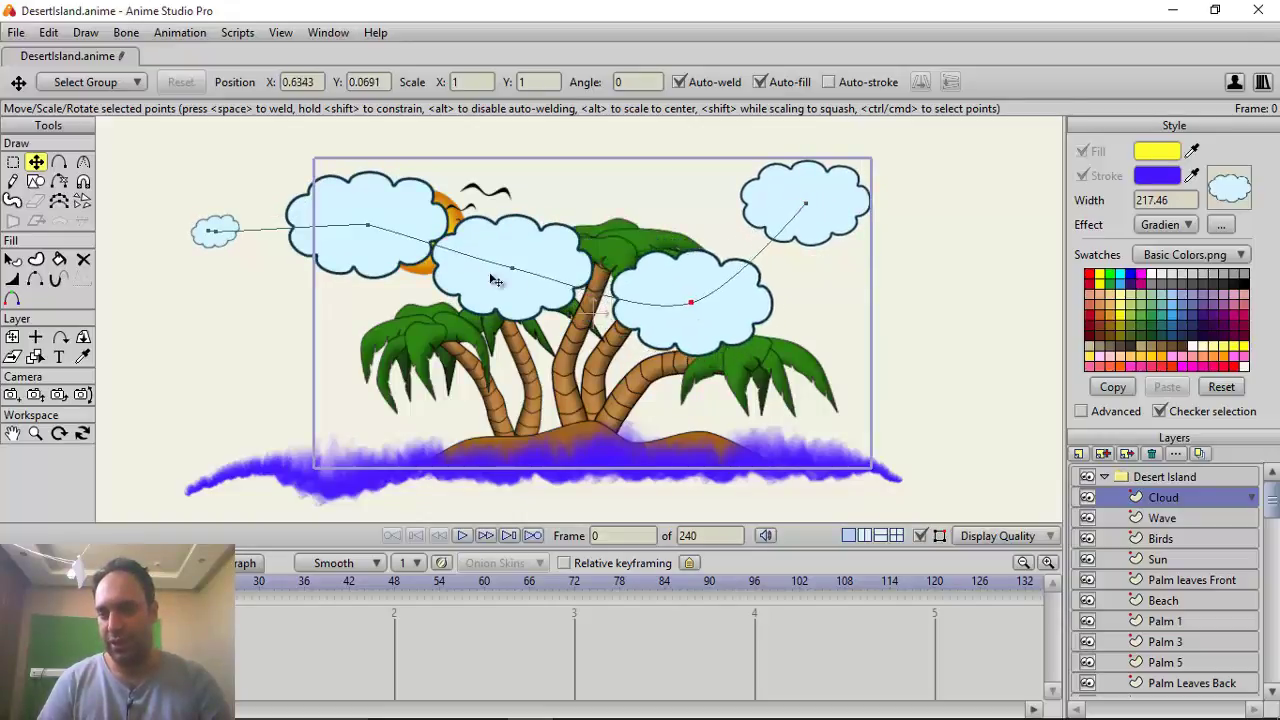
{"action": "left_click_drag", "start_coordinate": [516, 278], "coordinate": [536, 238]}
{"action": "left_click_drag", "start_coordinate": [370, 229], "coordinate": [349, 335]}
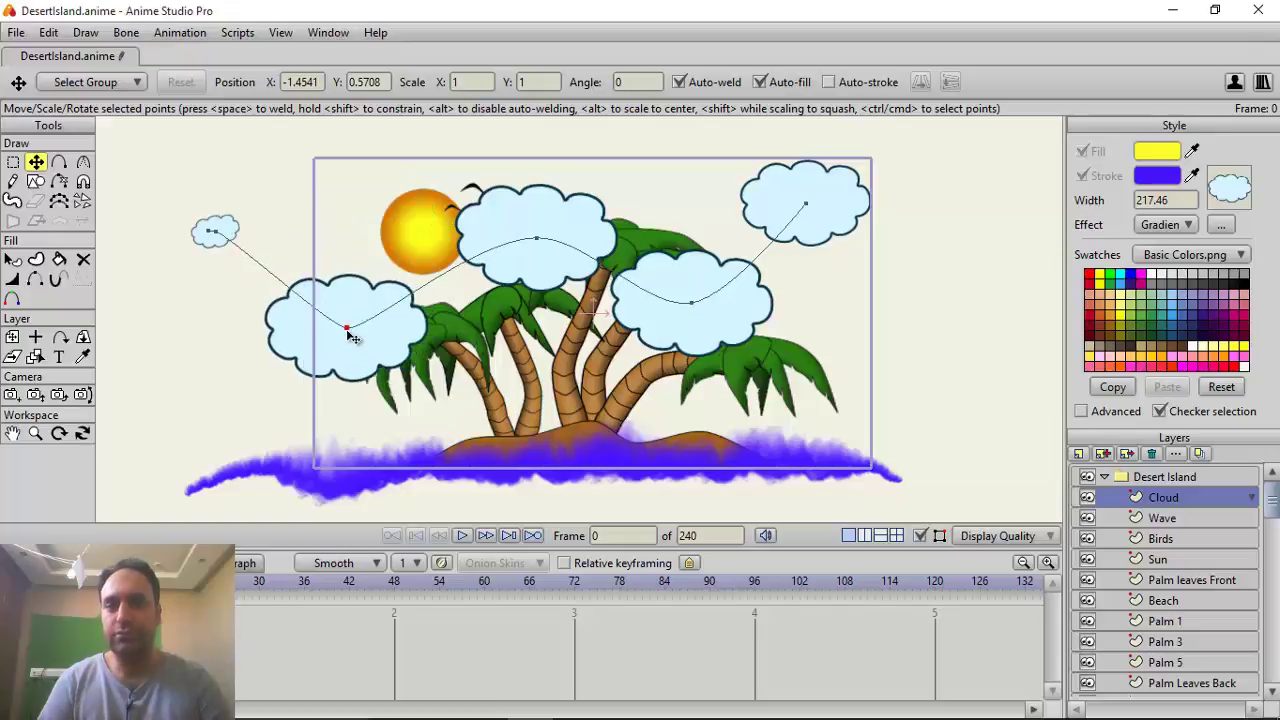
{"action": "left_click_drag", "start_coordinate": [809, 207], "coordinate": [863, 207]}
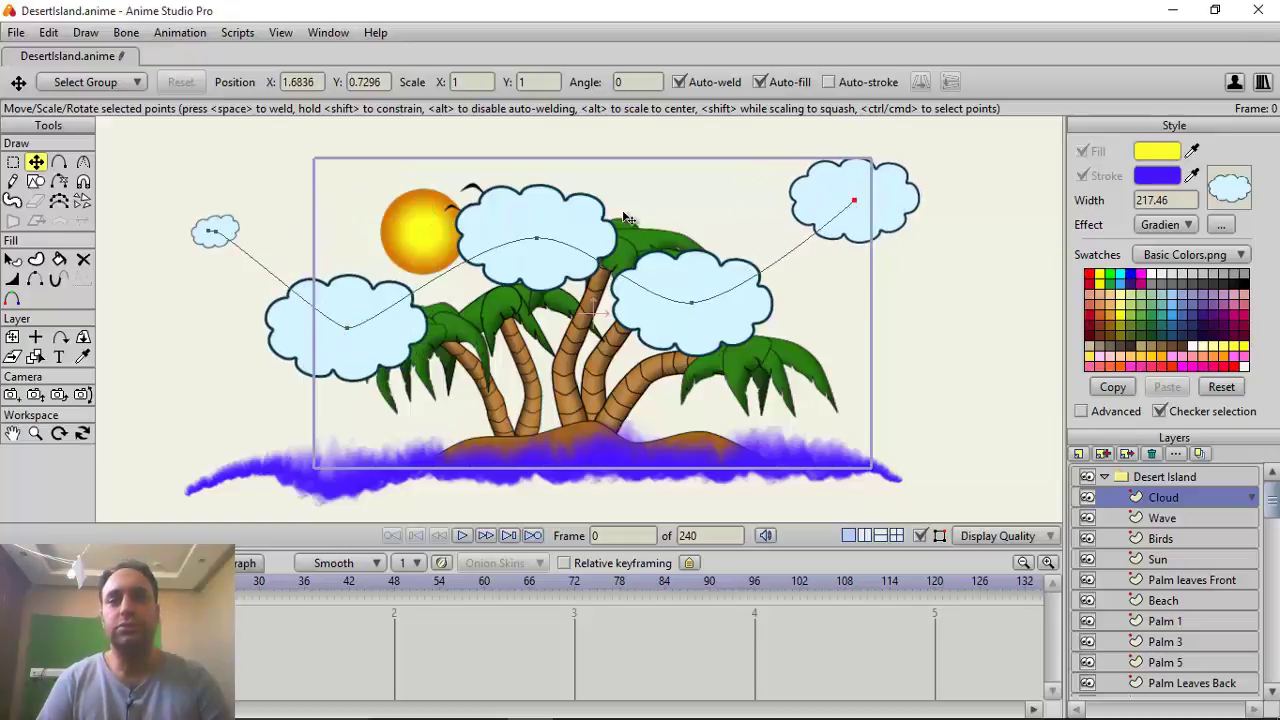
{"action": "left_click", "coordinate": [538, 239]}
{"action": "left_click_drag", "start_coordinate": [542, 236], "coordinate": [565, 182]}
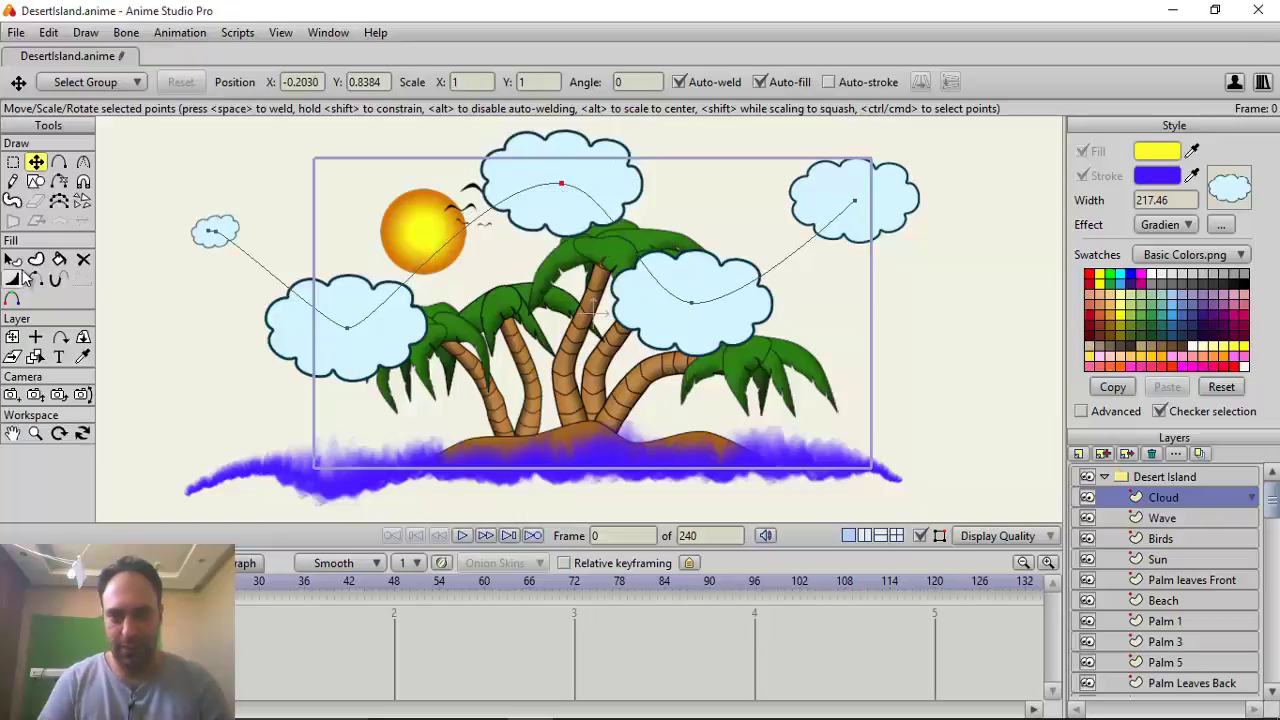
Adjust the line width at the curve's points to shrink the top cloud and enlarge the cloud over the right palms to 134 percent
{"action": "left_click", "coordinate": [13, 280]}
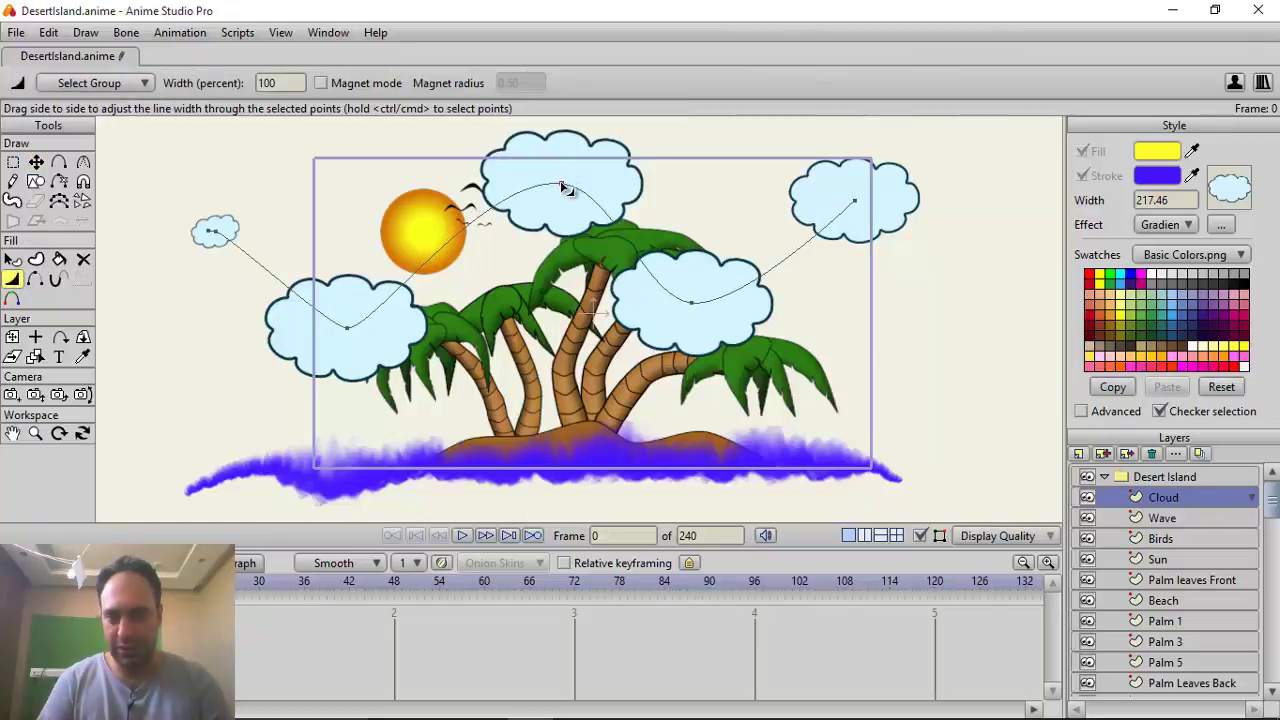
{"action": "mouse_move", "coordinate": [563, 187]}
{"action": "left_mouse_down"}
{"action": "mouse_move", "coordinate": [480, 212]}
{"action": "mouse_move", "coordinate": [532, 198]}
{"action": "left_mouse_up"}
{"action": "left_click_drag", "start_coordinate": [694, 306], "coordinate": [716, 309]}
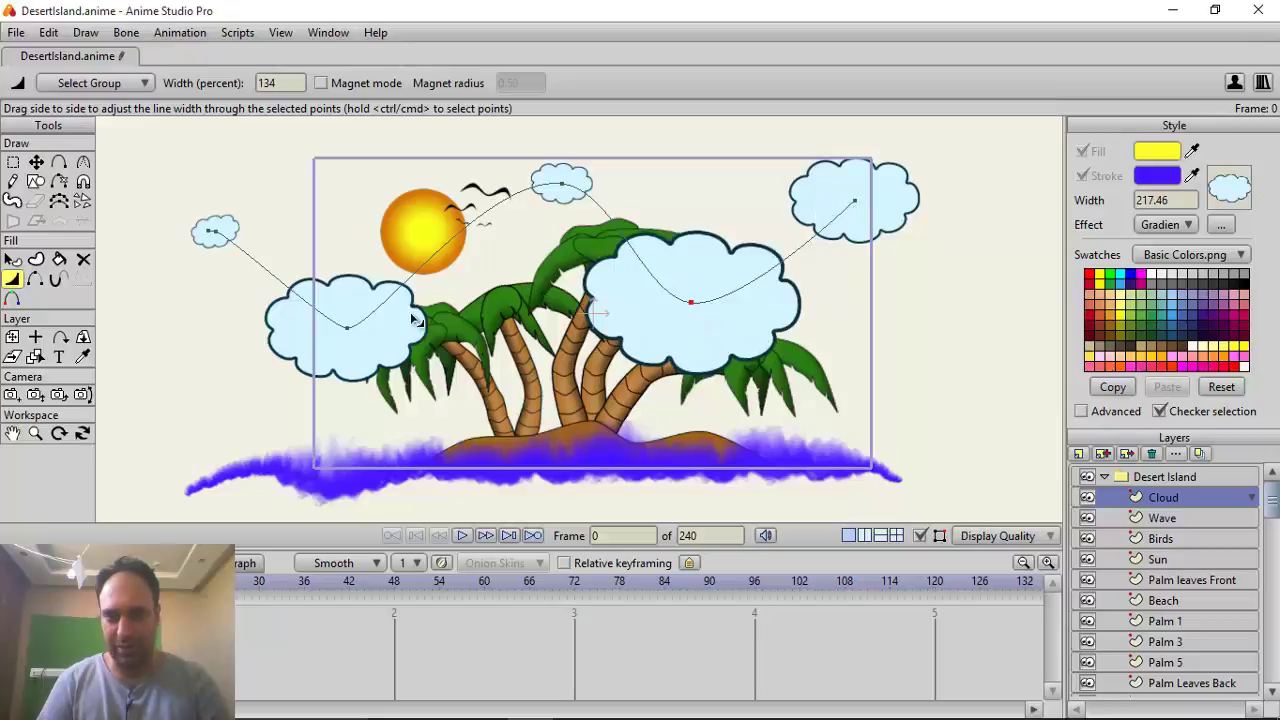
Shrink the cloud beside the left palm to 66 percent line width and move the Cloud layer below Palm 2, behind the palms
{"action": "left_click_drag", "start_coordinate": [345, 327], "coordinate": [338, 336]}
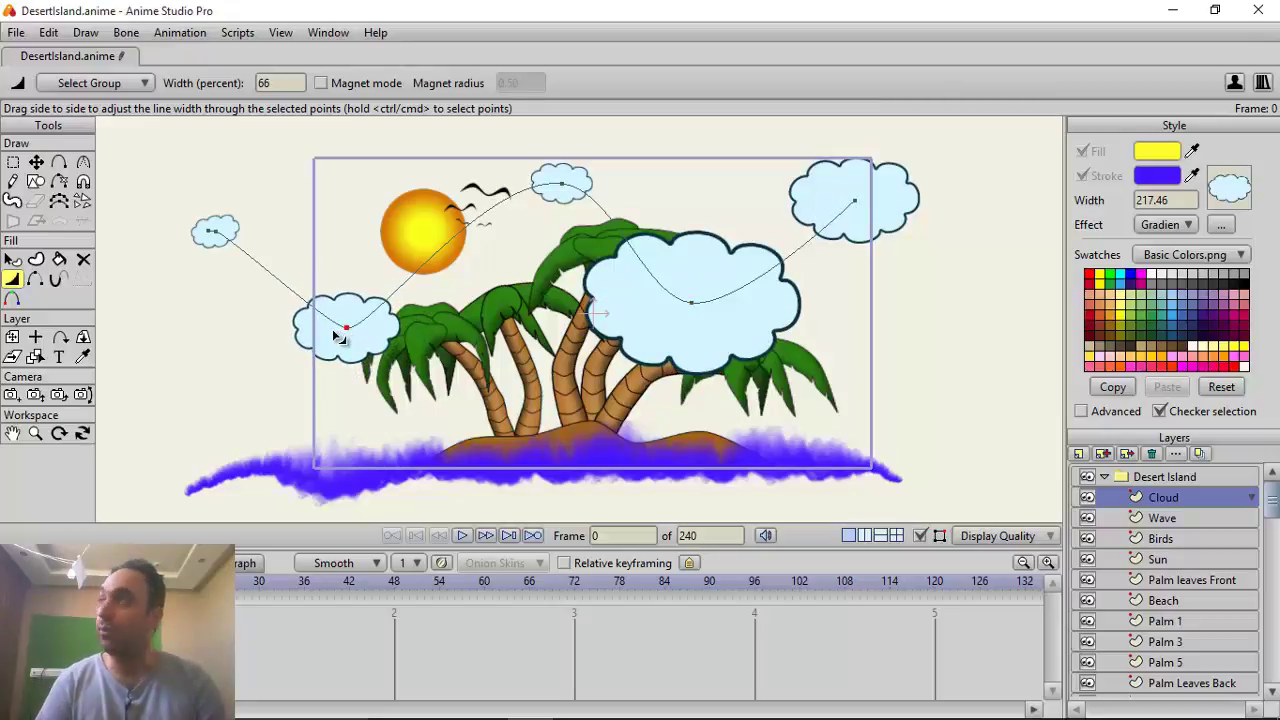
{"action": "left_click", "coordinate": [35, 161]}
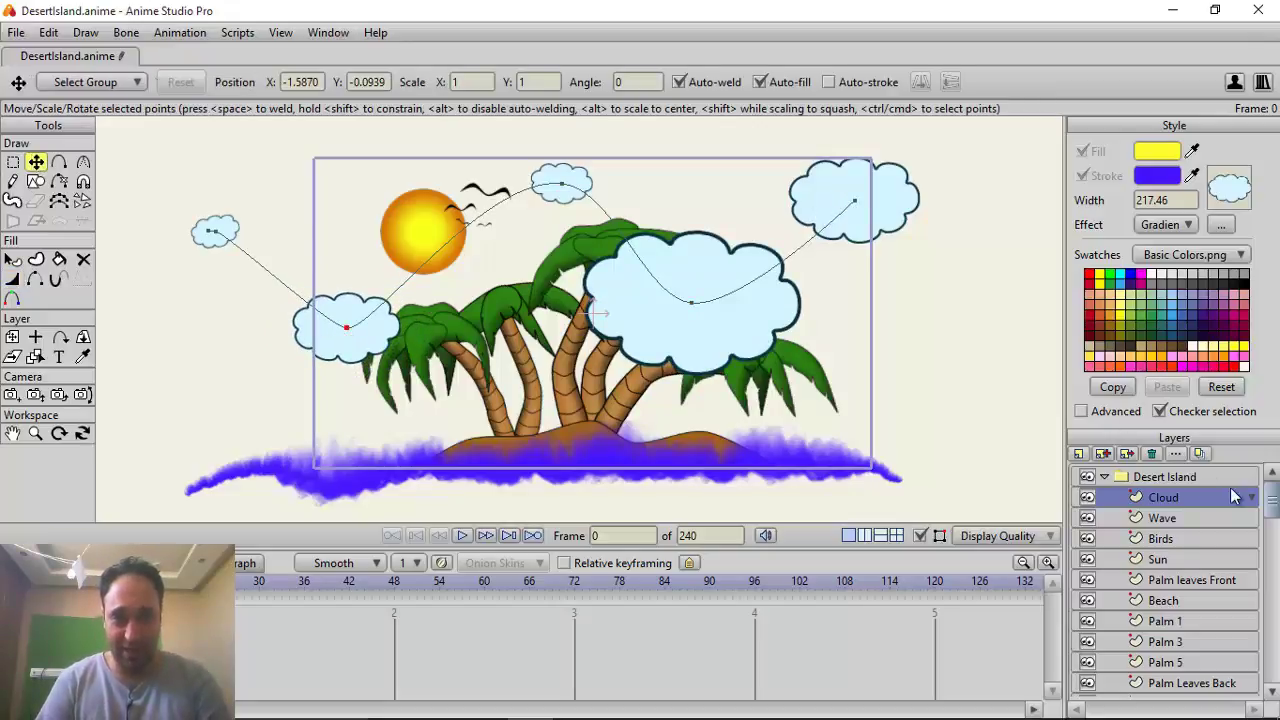
{"action": "left_click_drag", "start_coordinate": [1216, 493], "coordinate": [1182, 682]}
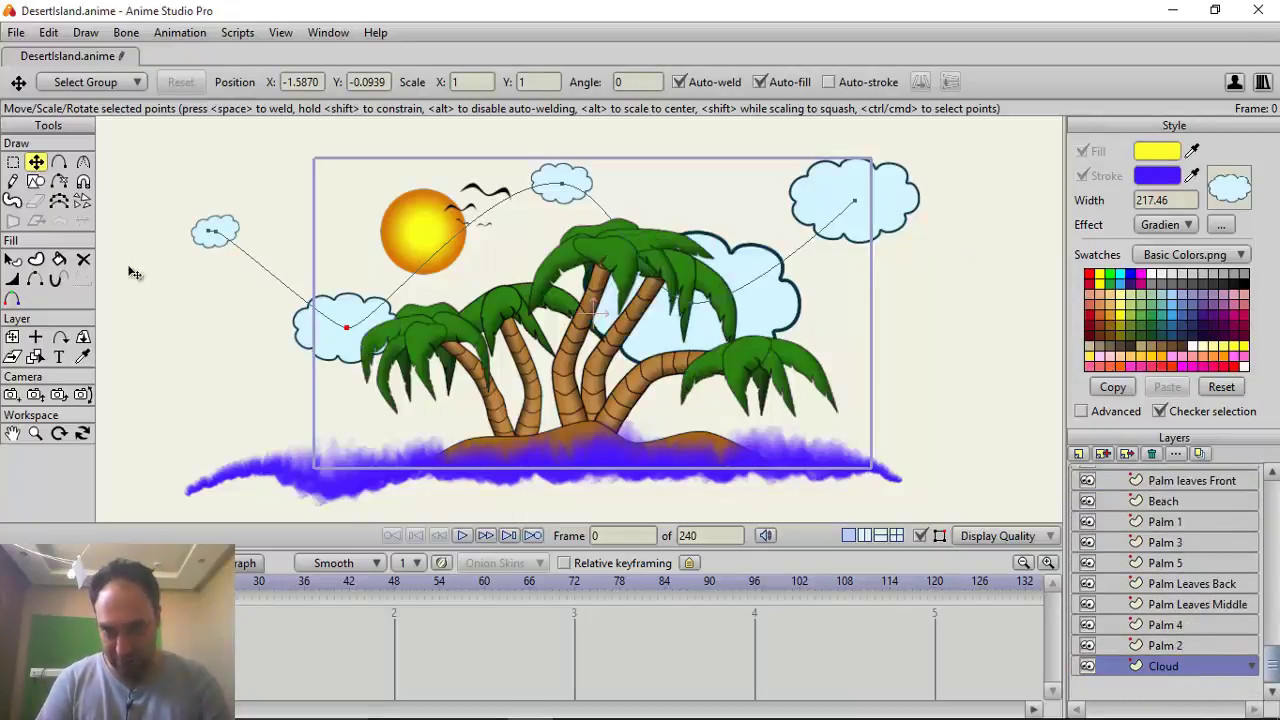
Select the cloud shape and change its stroke colour to a light purple
{"action": "left_click", "coordinate": [12, 259]}
{"action": "left_click", "coordinate": [340, 312]}
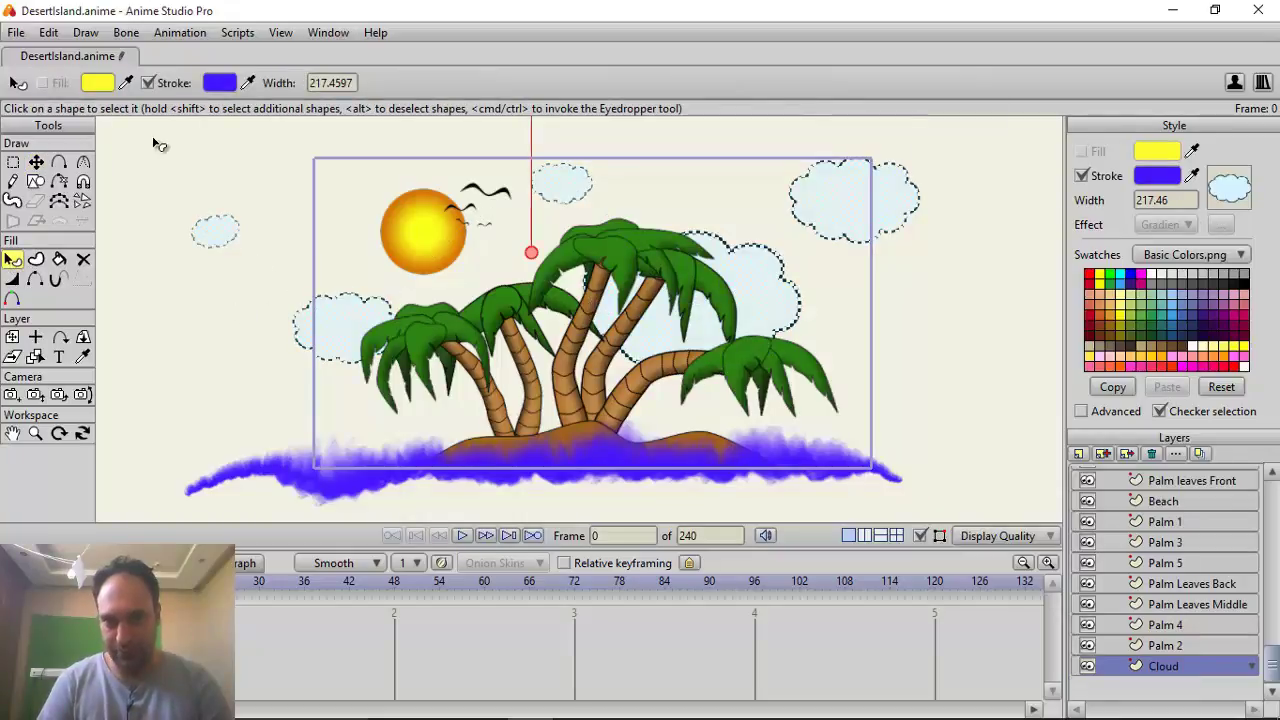
{"action": "left_click", "coordinate": [1165, 176]}
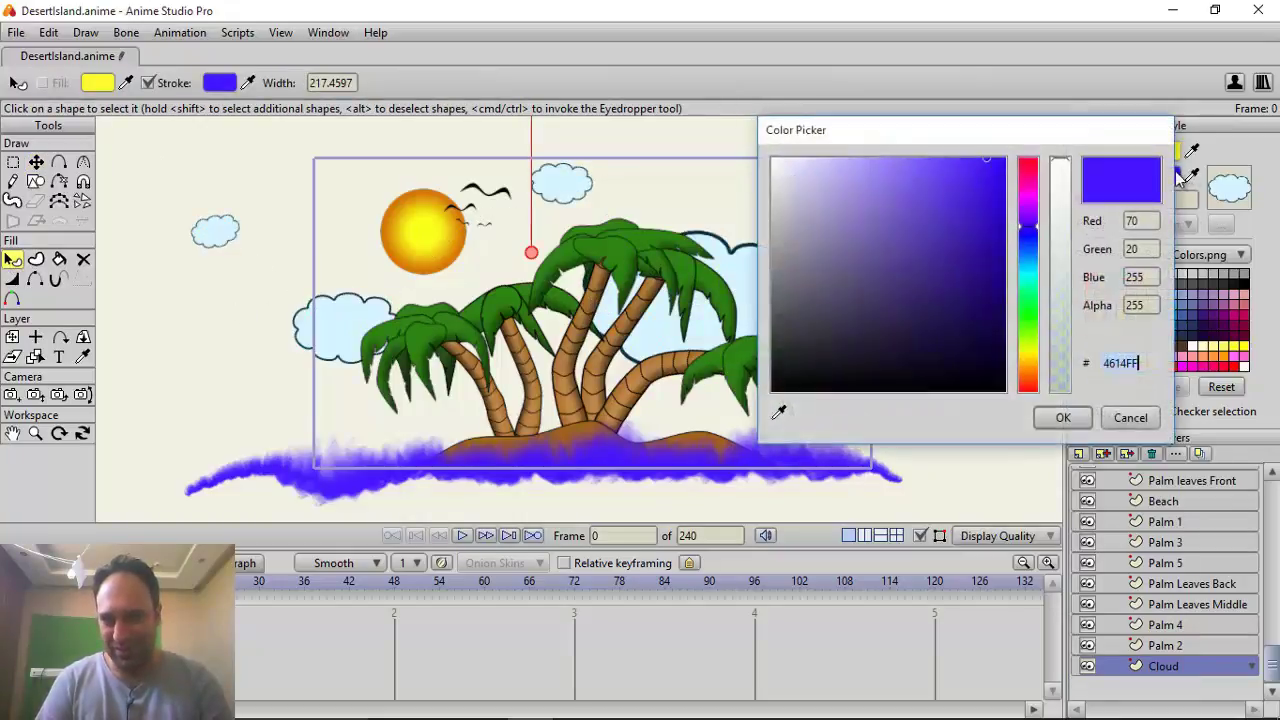
{"action": "left_click", "coordinate": [1130, 418]}
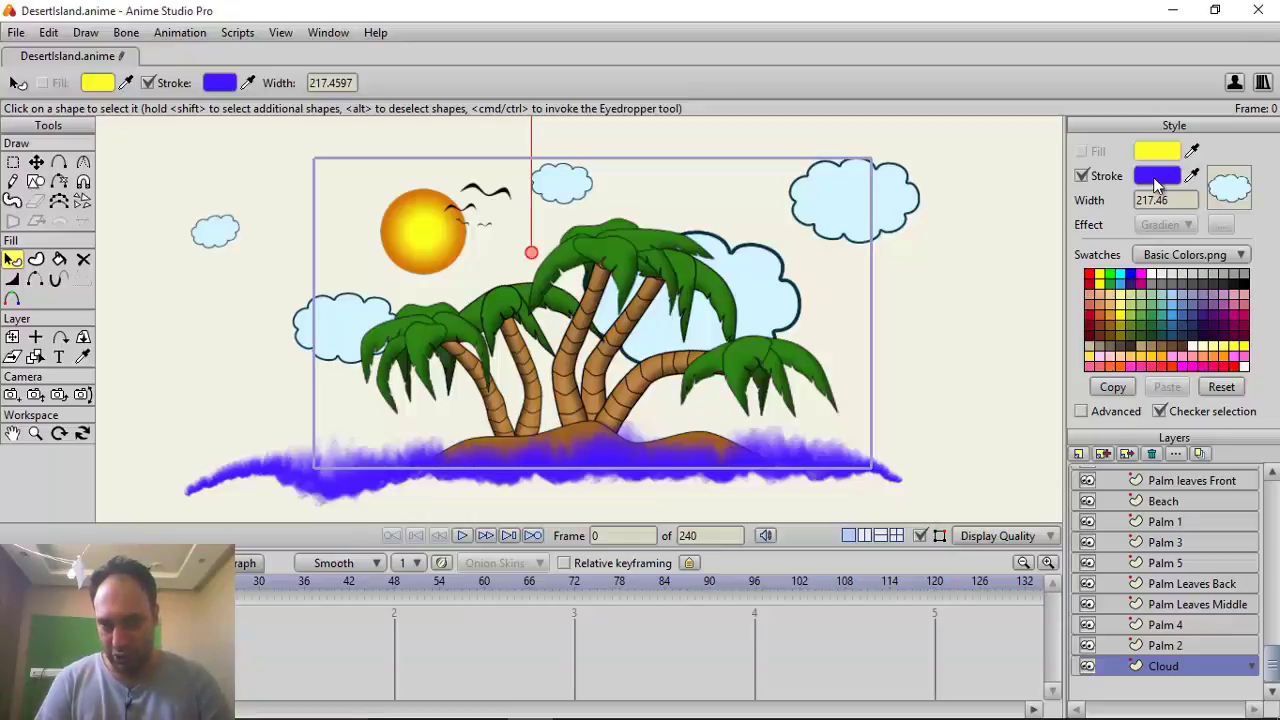
{"action": "left_click", "coordinate": [1153, 177]}
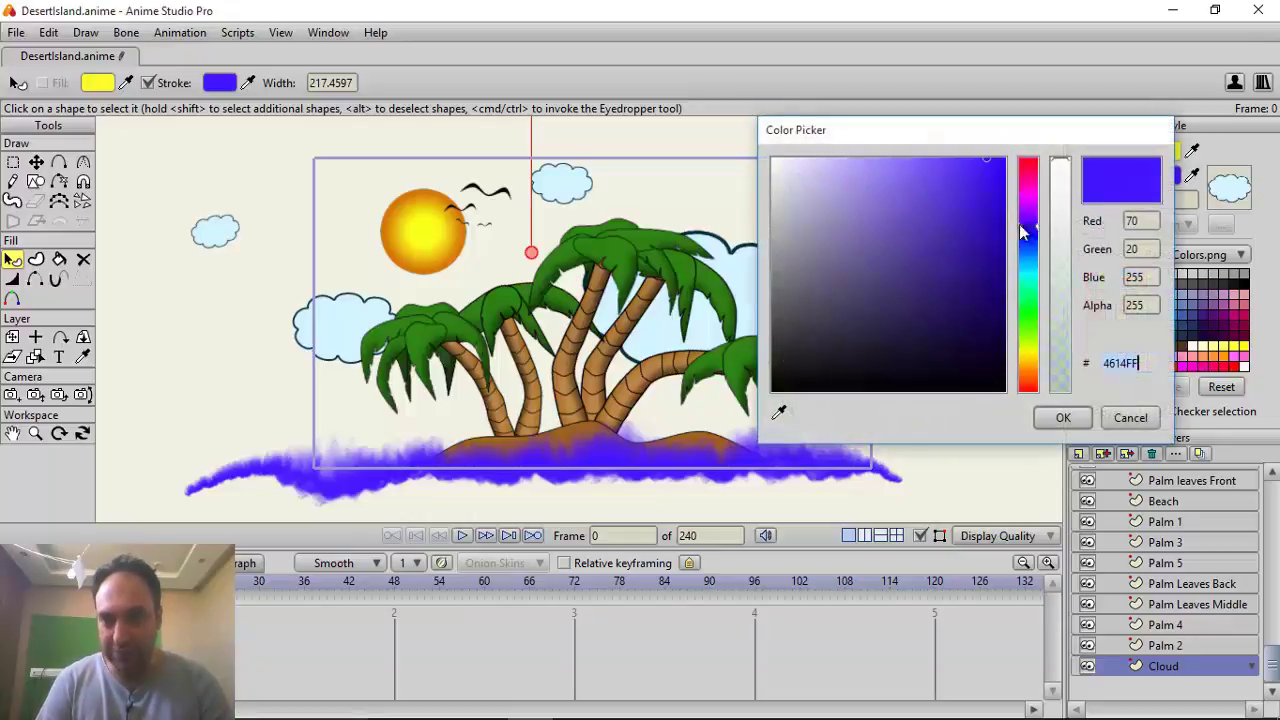
{"action": "left_click_drag", "start_coordinate": [900, 168], "coordinate": [885, 157]}
{"action": "left_click", "coordinate": [1063, 417]}
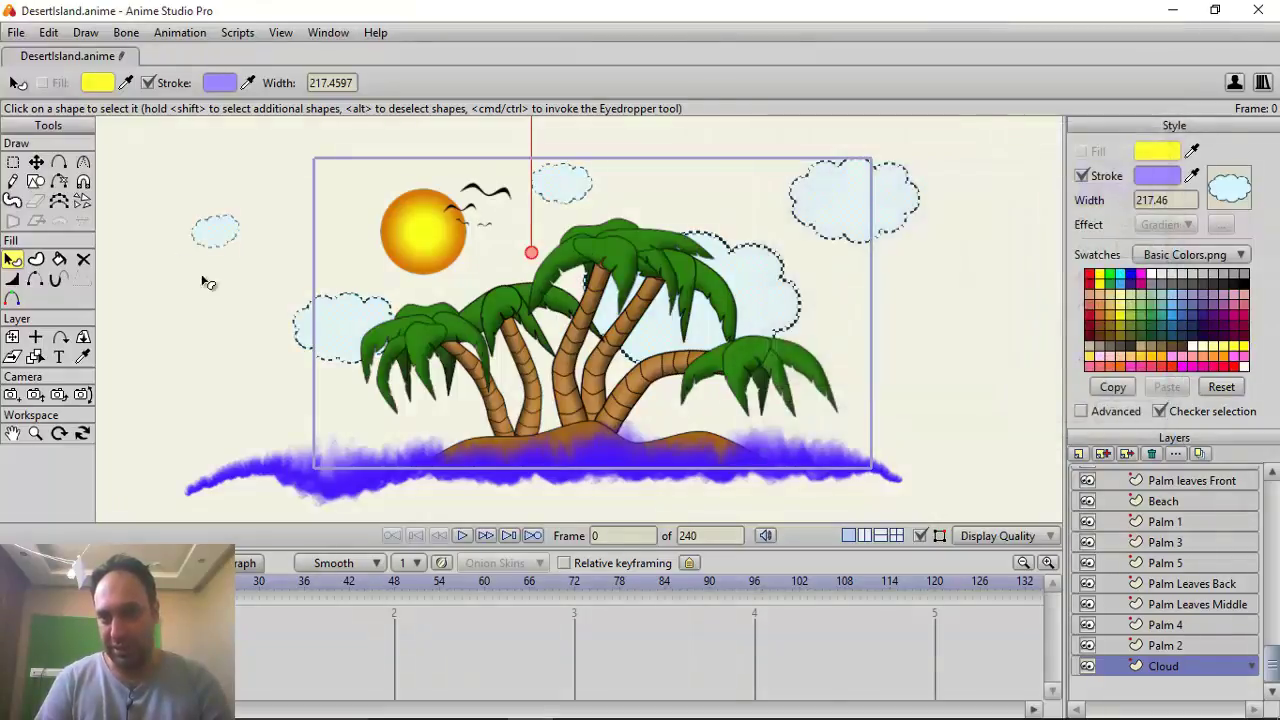
Turn on tinting with the stroke colour in the cloud shape's brush settings and render the frame to check the scene
{"action": "left_click", "coordinate": [35, 162]}
{"action": "left_click", "coordinate": [199, 188]}
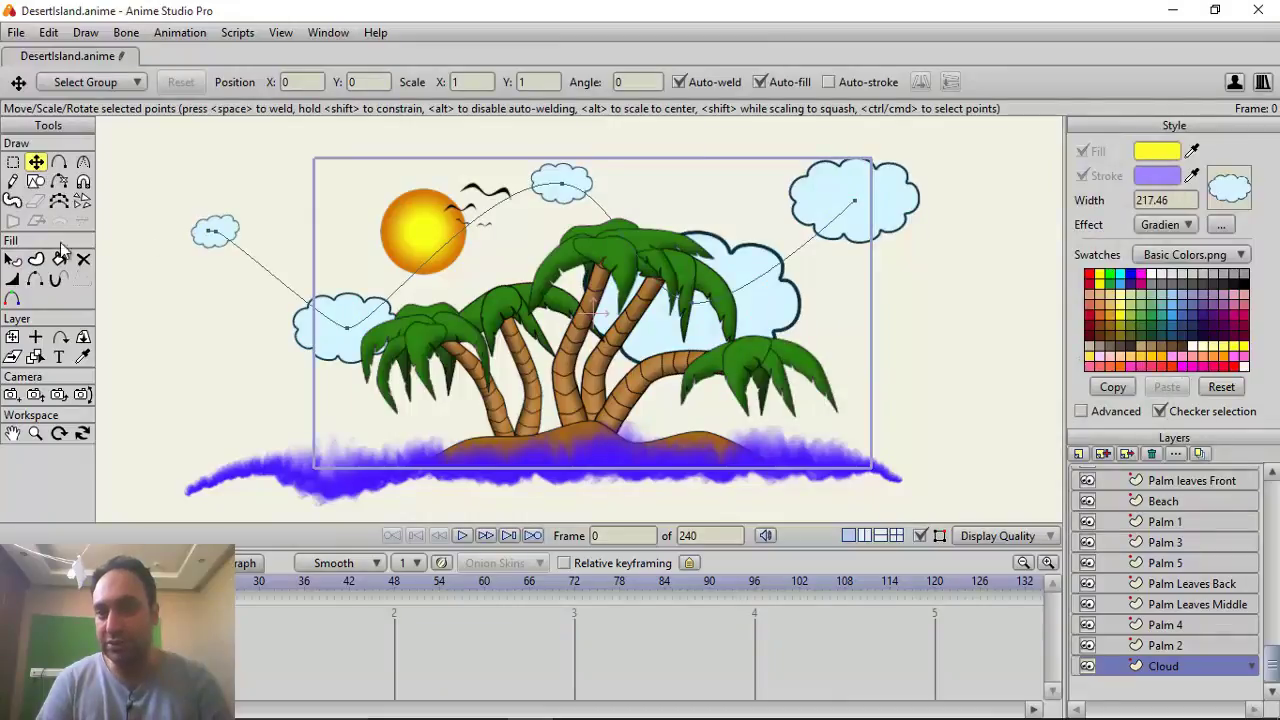
{"action": "left_click", "coordinate": [14, 260]}
{"action": "left_click", "coordinate": [322, 305]}
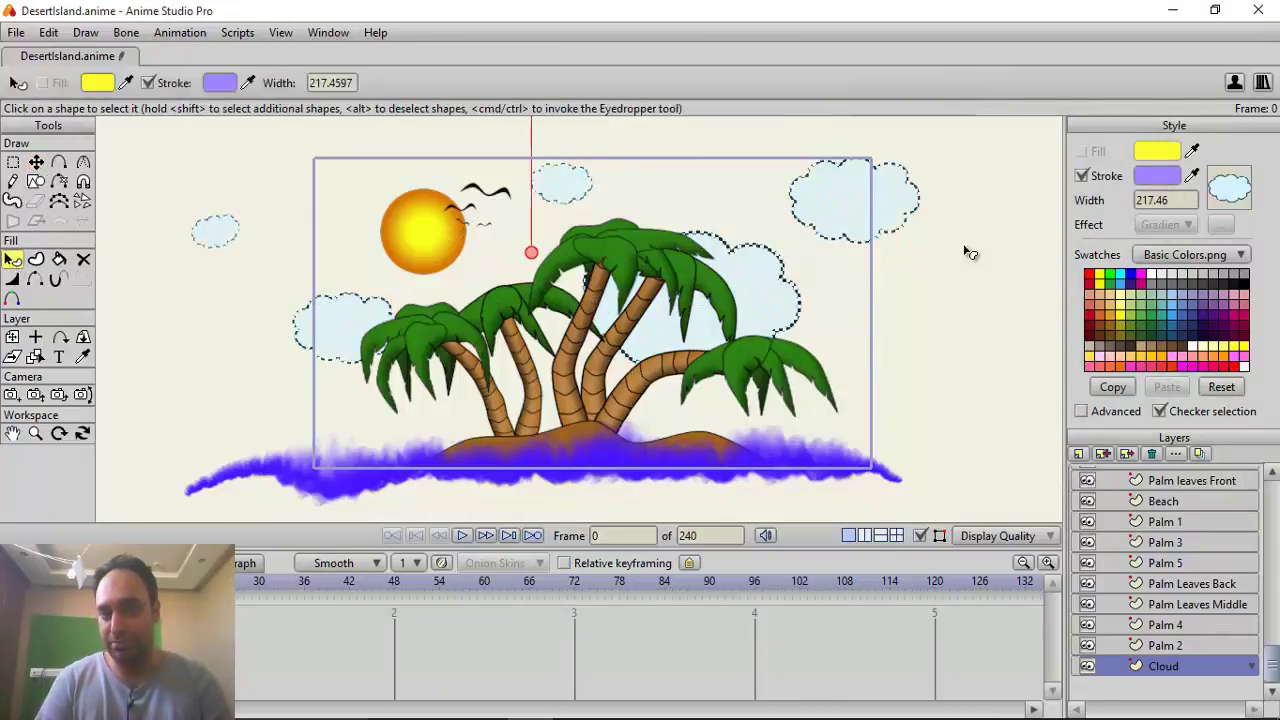
{"action": "left_click", "coordinate": [1230, 189]}
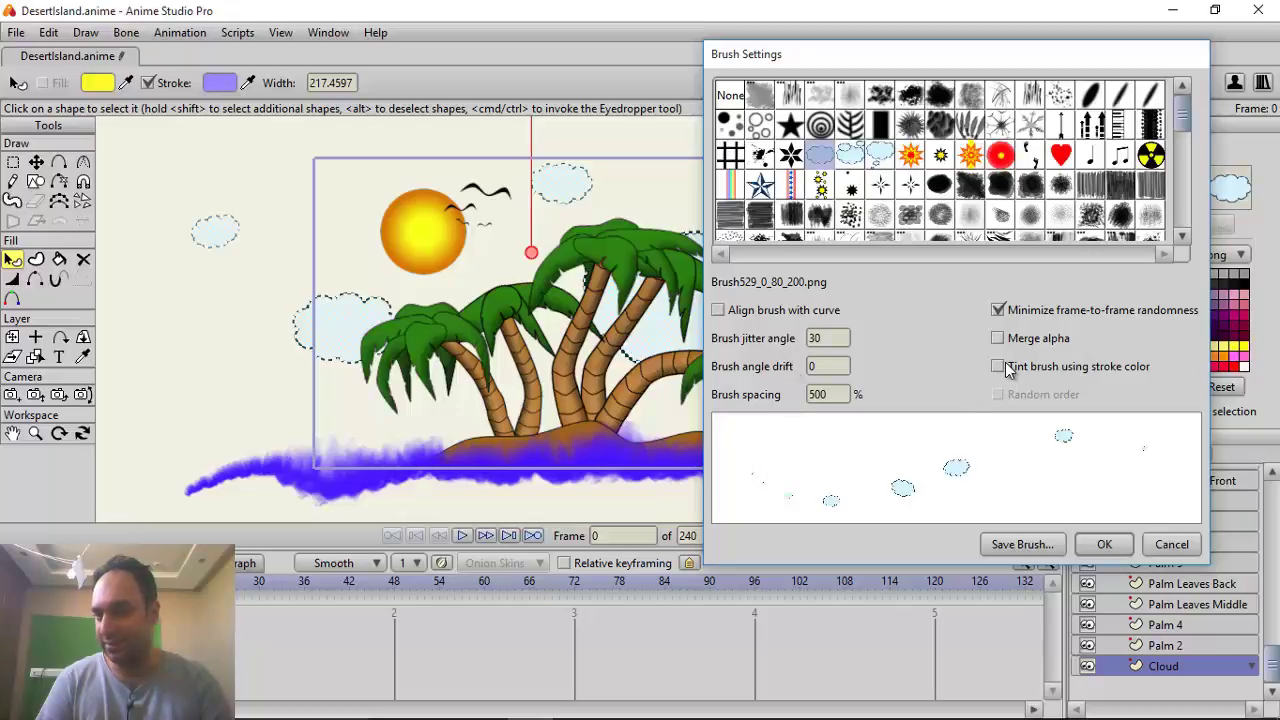
{"action": "left_click", "coordinate": [1104, 545]}
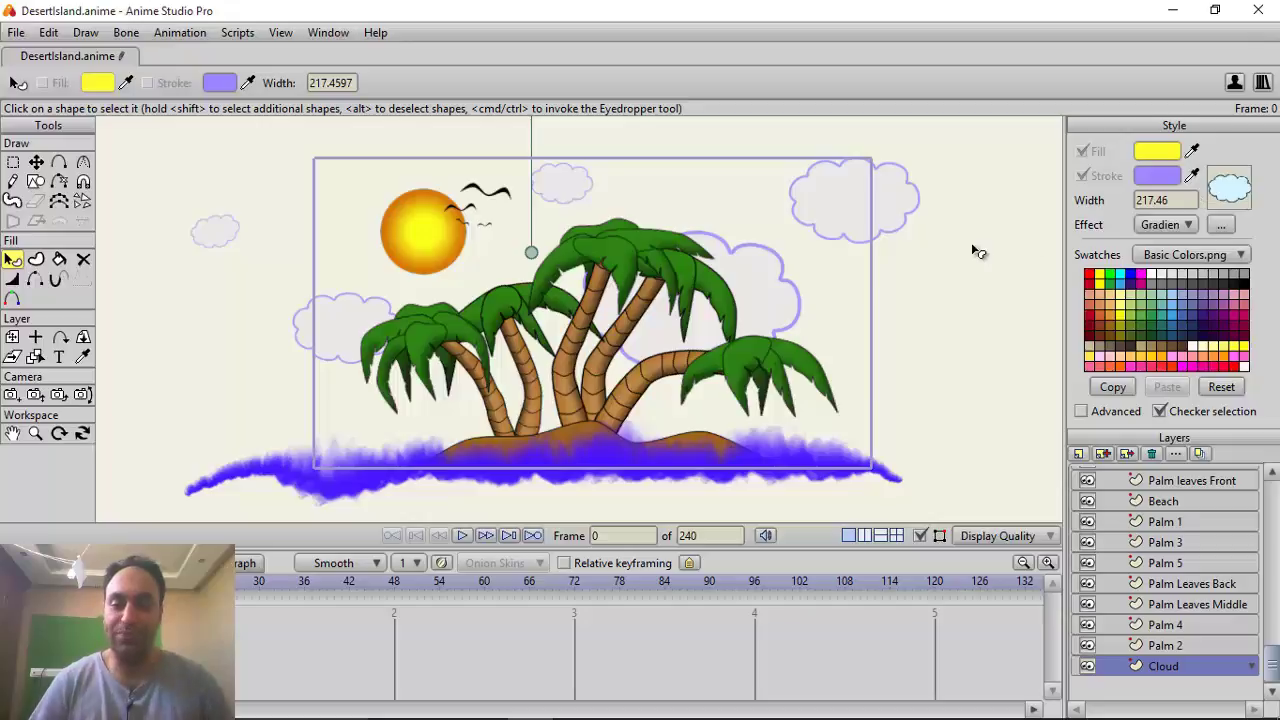
{"action": "key", "text": "ctrl+r"}
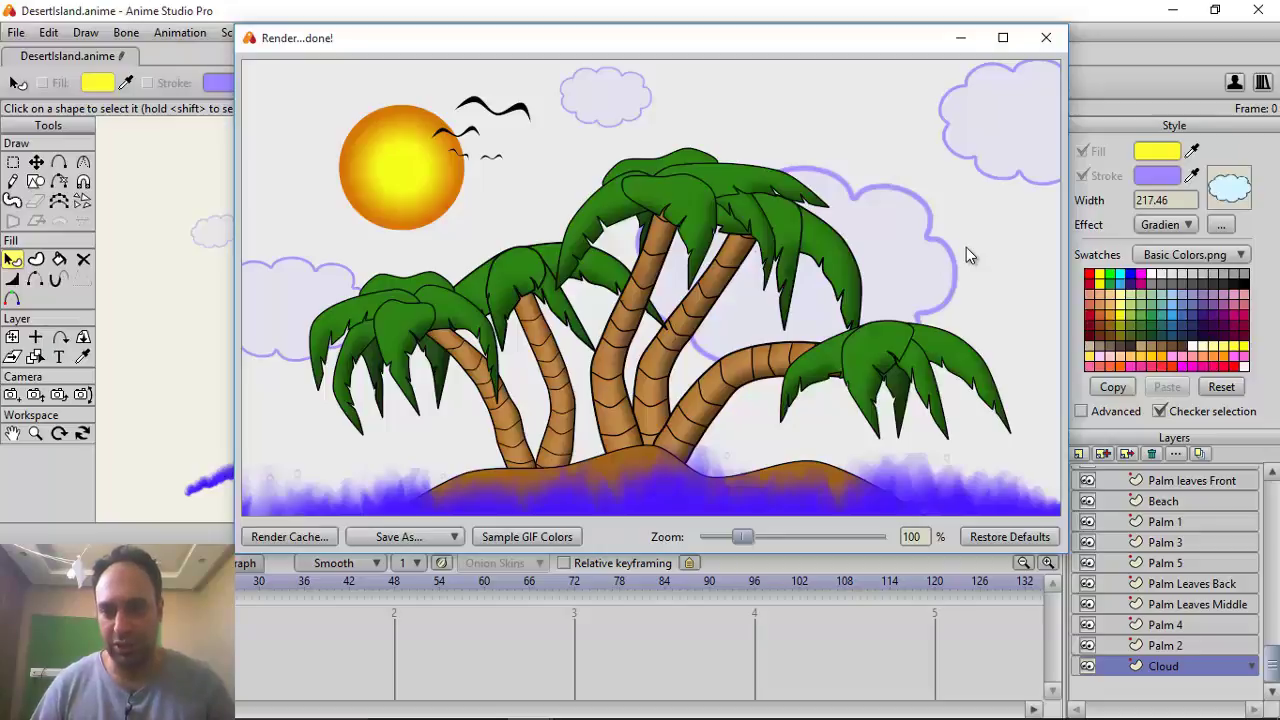
{"action": "mouse_move", "coordinate": [425, 710]}
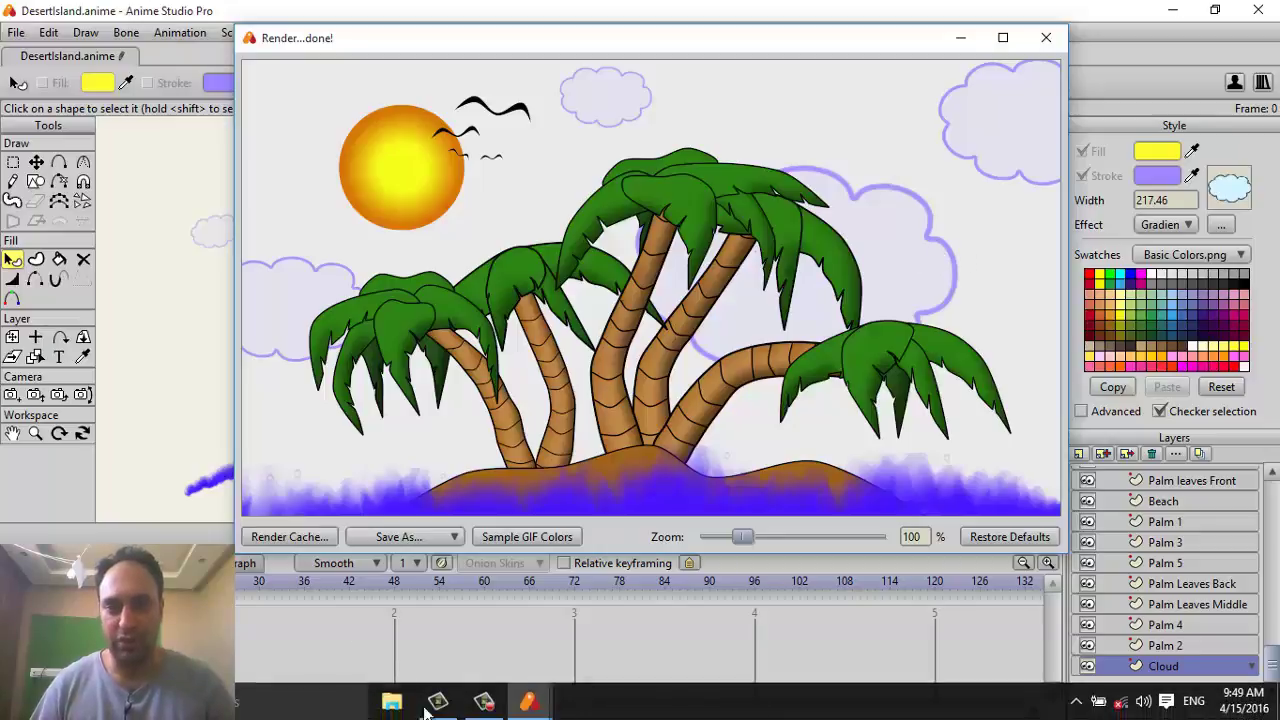
{"action": "left_click", "coordinate": [483, 702]}
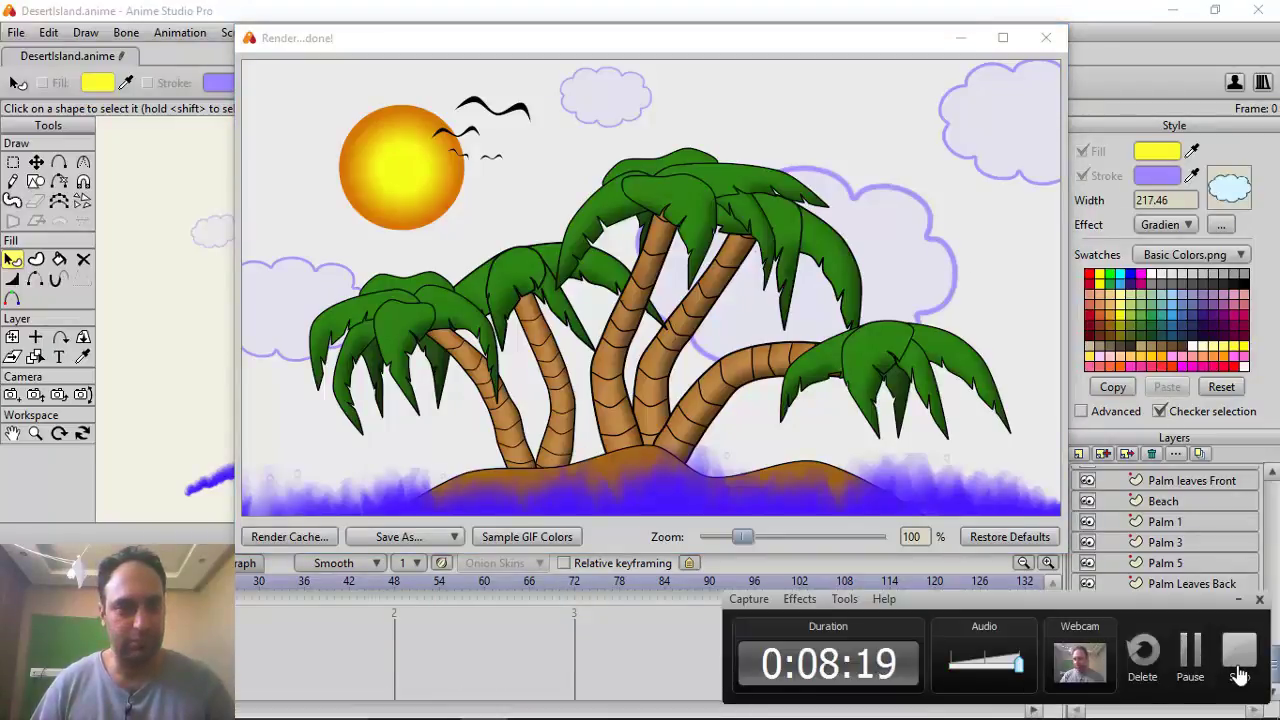